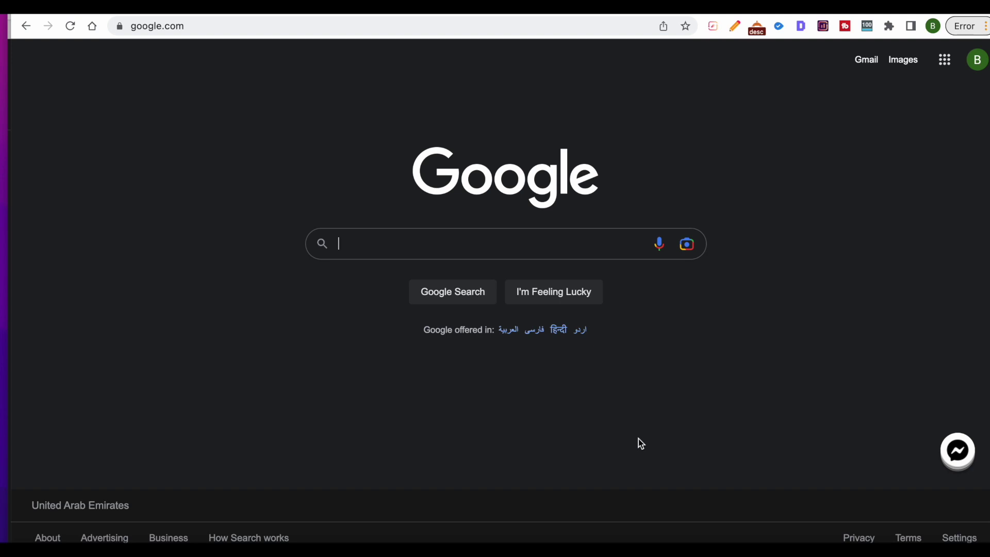
Search Google for "garage door repair las vegas"
{"action": "type", "text": "garag"}
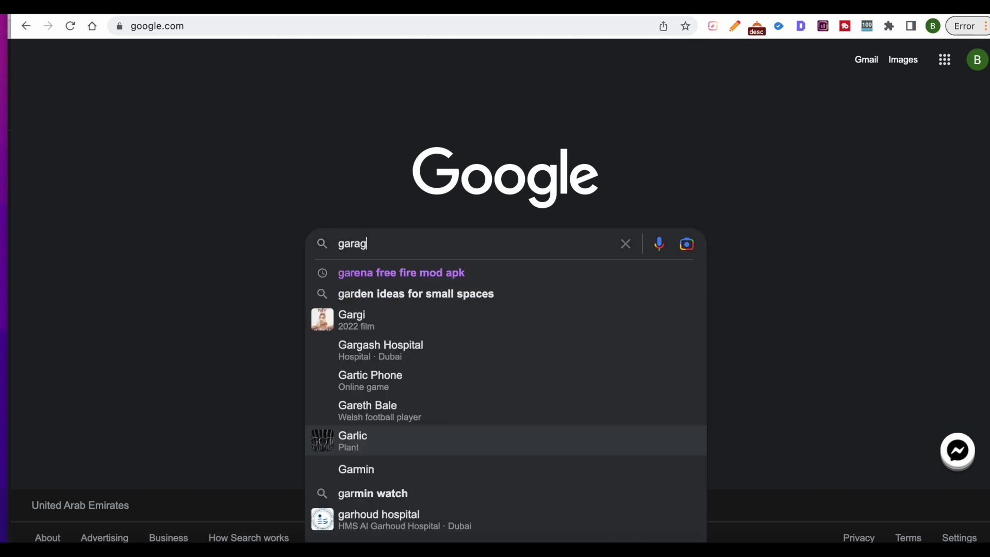
{"action": "type", "text": "e door repair"}
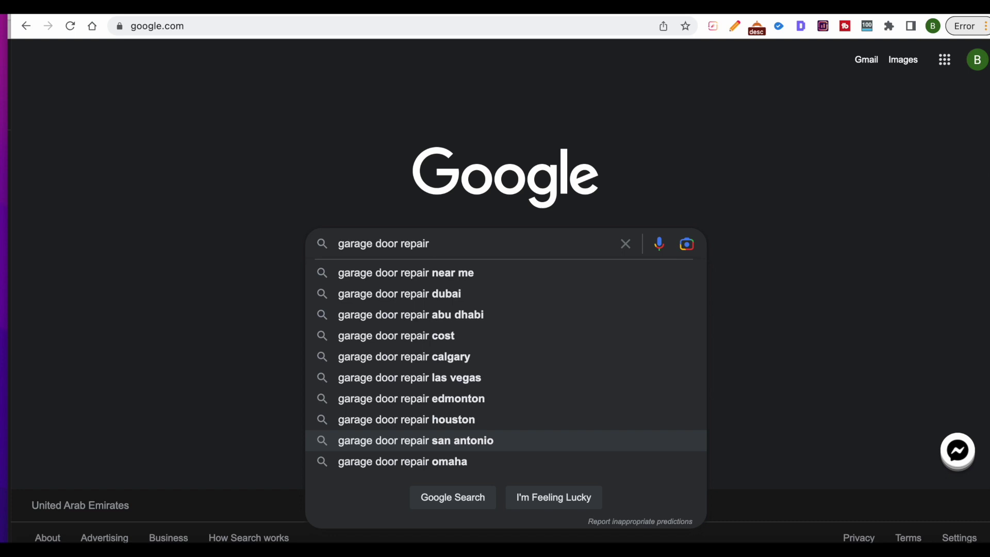
{"action": "type", "text": " las vegas"}
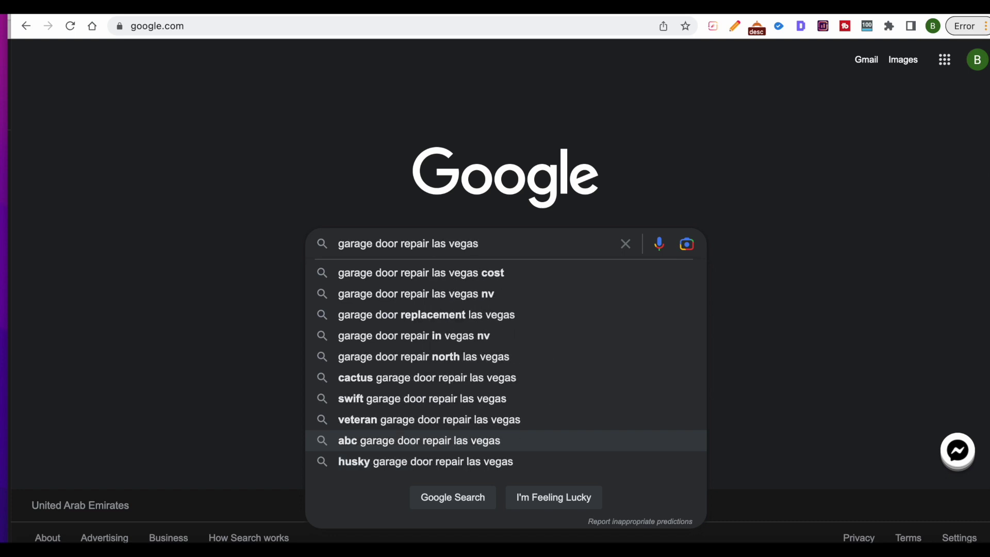
{"action": "key", "text": "Return"}
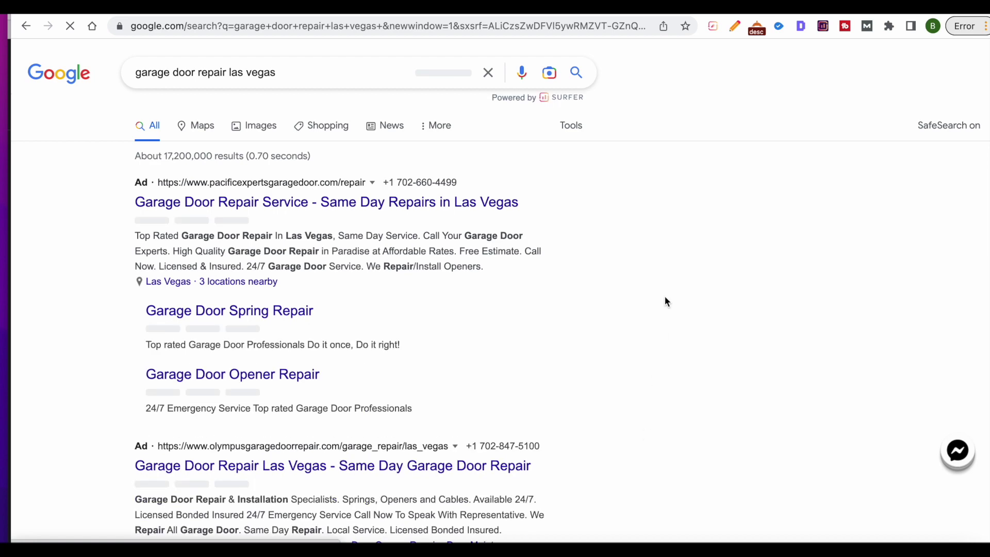
Look through the ads, the Garage Door Suppliers map listings and the organic results for business websites
{"action": "scroll", "coordinate": [598, 232], "scroll_direction": "down", "scroll_amount": 7}
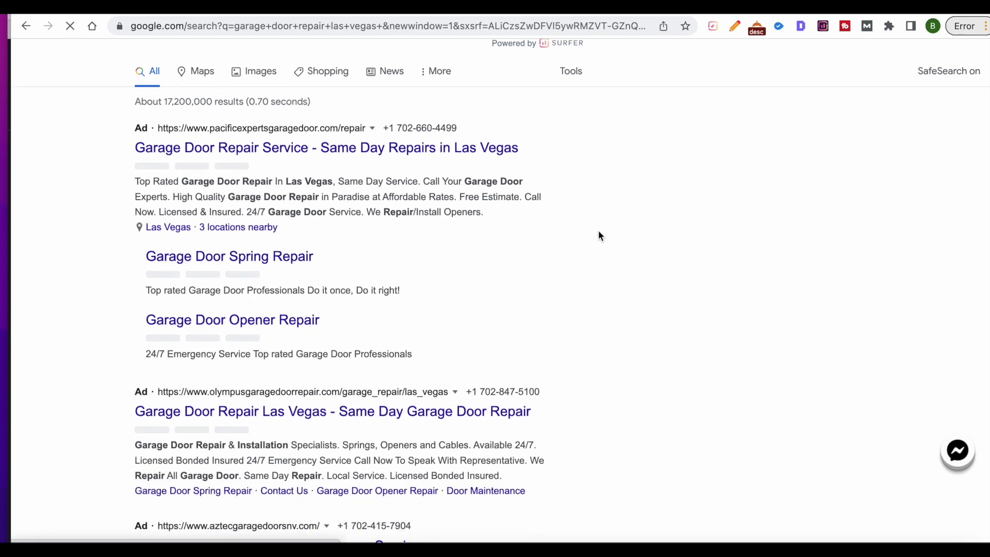
{"action": "scroll", "coordinate": [598, 230], "scroll_direction": "down", "scroll_amount": 2}
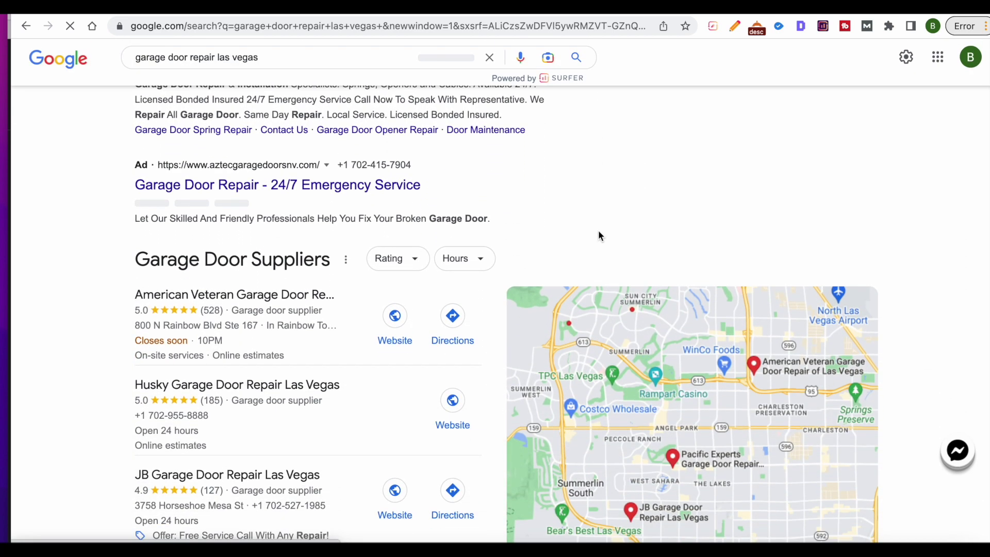
{"action": "scroll", "coordinate": [102, 279], "scroll_direction": "down", "scroll_amount": 5}
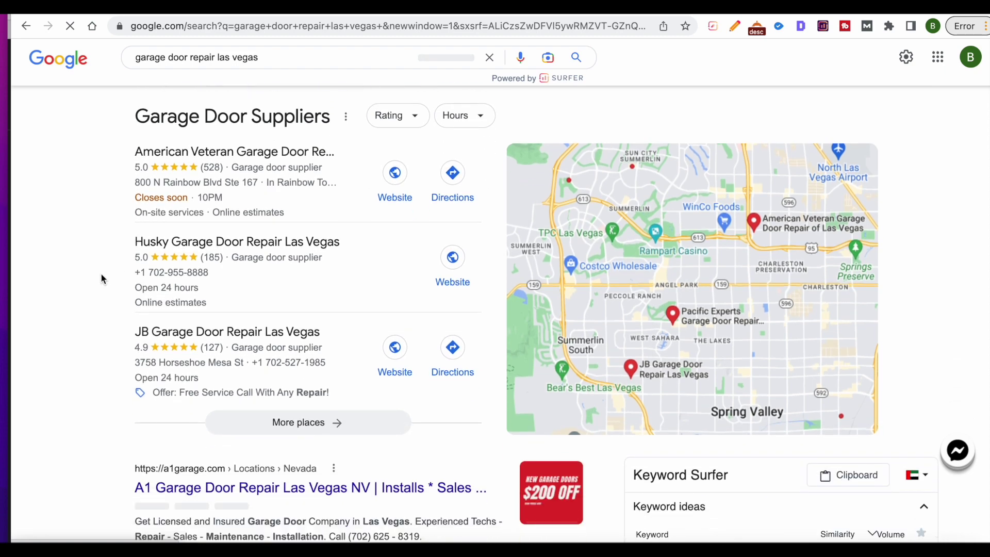
{"action": "scroll", "coordinate": [102, 279], "scroll_direction": "down", "scroll_amount": 2}
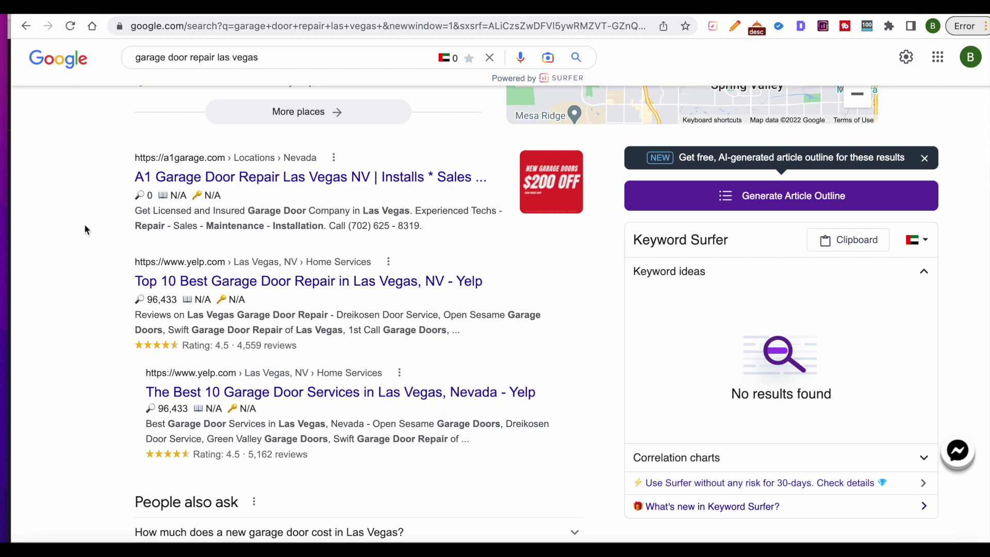
{"action": "scroll", "coordinate": [88, 225], "scroll_direction": "down", "scroll_amount": 4}
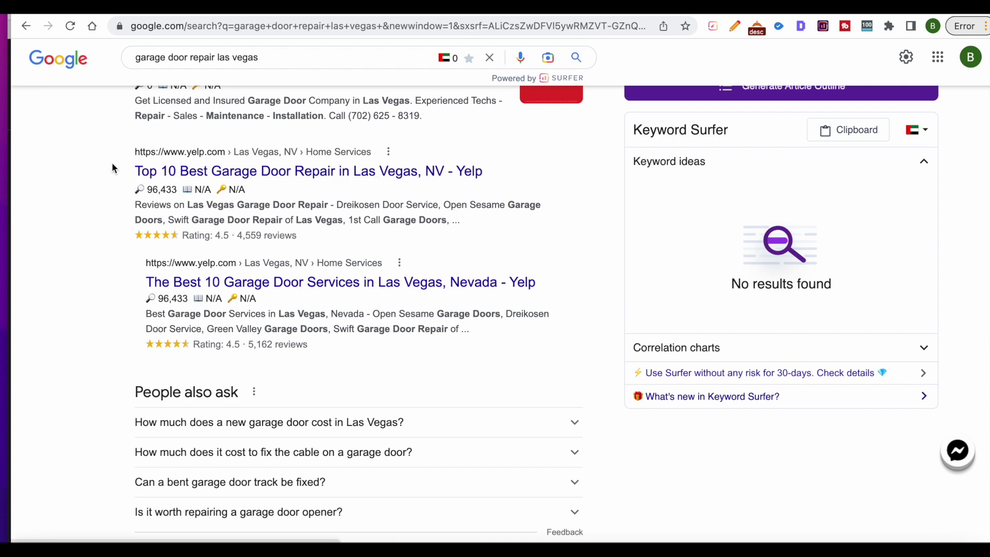
{"action": "scroll", "coordinate": [74, 247], "scroll_direction": "down", "scroll_amount": 5}
{"action": "scroll", "coordinate": [74, 248], "scroll_direction": "down", "scroll_amount": 4}
{"action": "scroll", "coordinate": [73, 247], "scroll_direction": "down", "scroll_amount": 1}
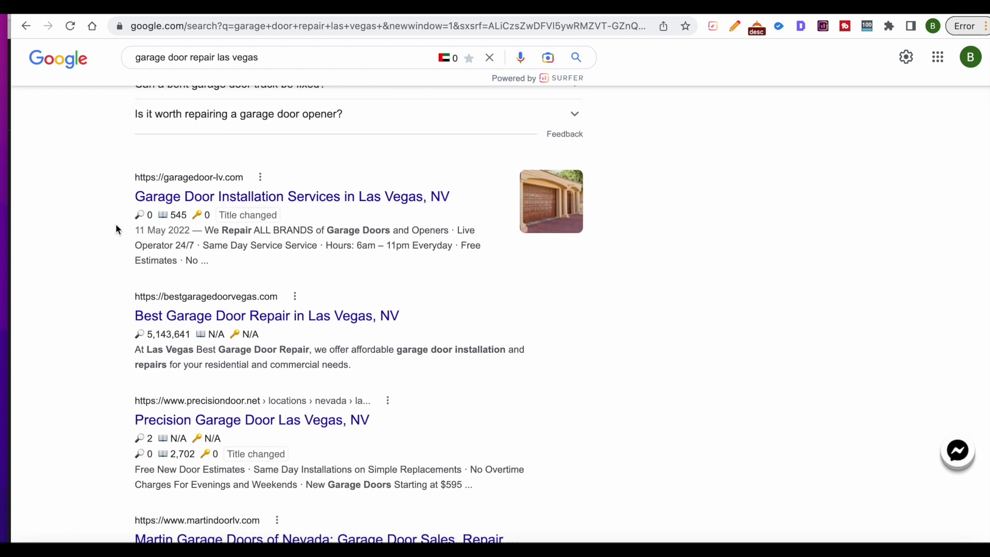
Open the garagedoor-lv.com and bestgaragedoorvegas.com search results in separate new tabs
{"action": "right_click", "coordinate": [226, 200]}
{"action": "left_click", "coordinate": [239, 206]}
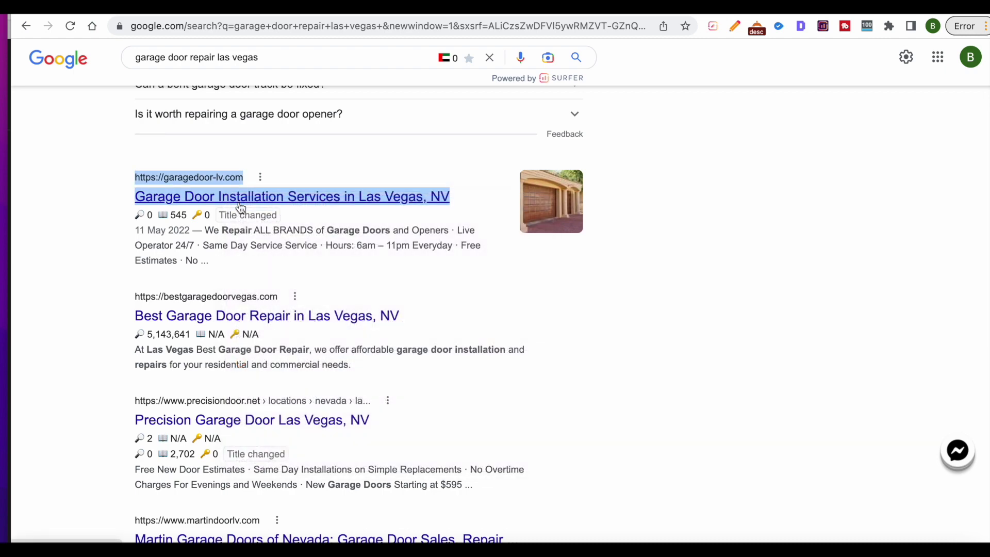
{"action": "scroll", "coordinate": [95, 258], "scroll_direction": "down", "scroll_amount": 3}
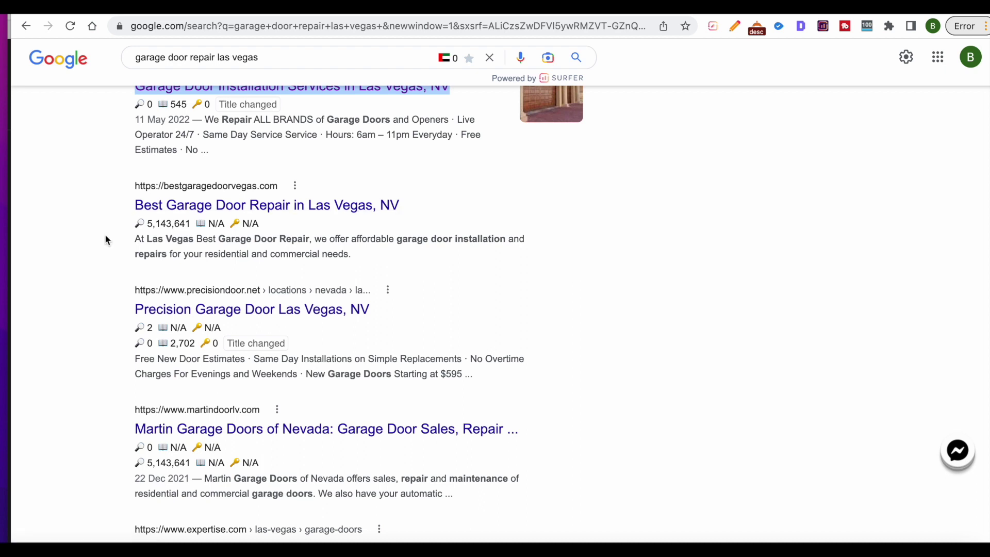
{"action": "right_click", "coordinate": [184, 210]}
{"action": "left_click", "coordinate": [200, 217]}
{"action": "scroll", "coordinate": [74, 270], "scroll_direction": "down", "scroll_amount": 2}
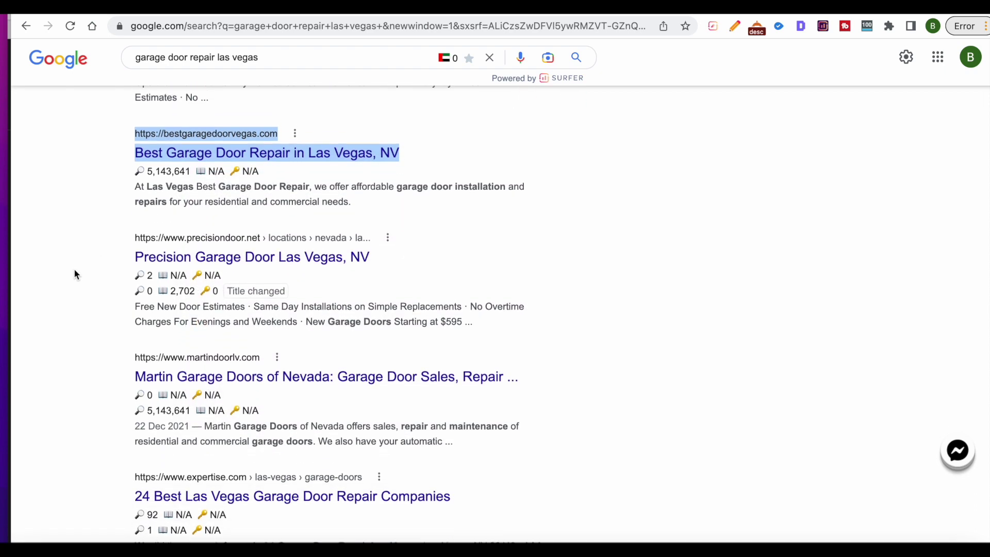
{"action": "scroll", "coordinate": [74, 273], "scroll_direction": "down", "scroll_amount": 2}
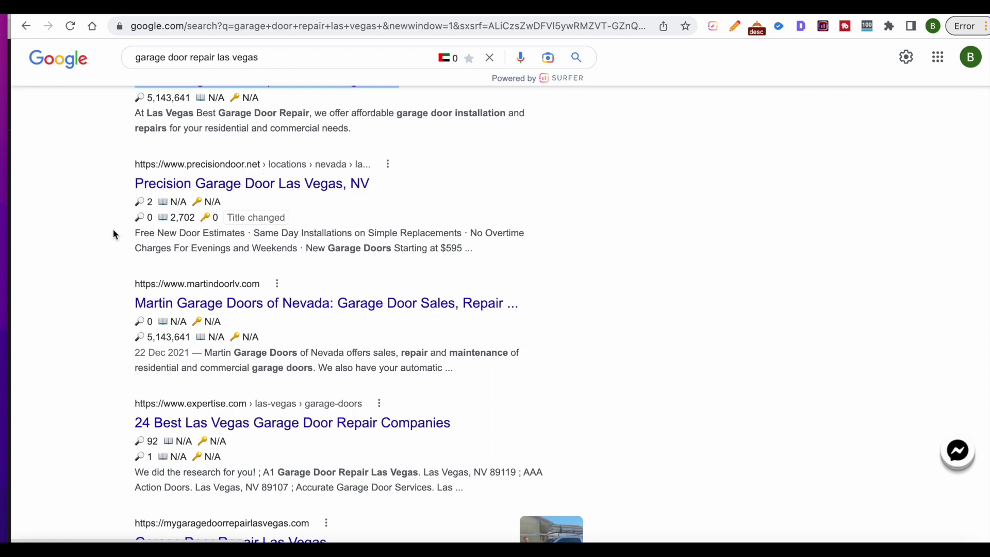
{"action": "scroll", "coordinate": [66, 284], "scroll_direction": "down", "scroll_amount": 1}
{"action": "scroll", "coordinate": [65, 285], "scroll_direction": "down", "scroll_amount": 3}
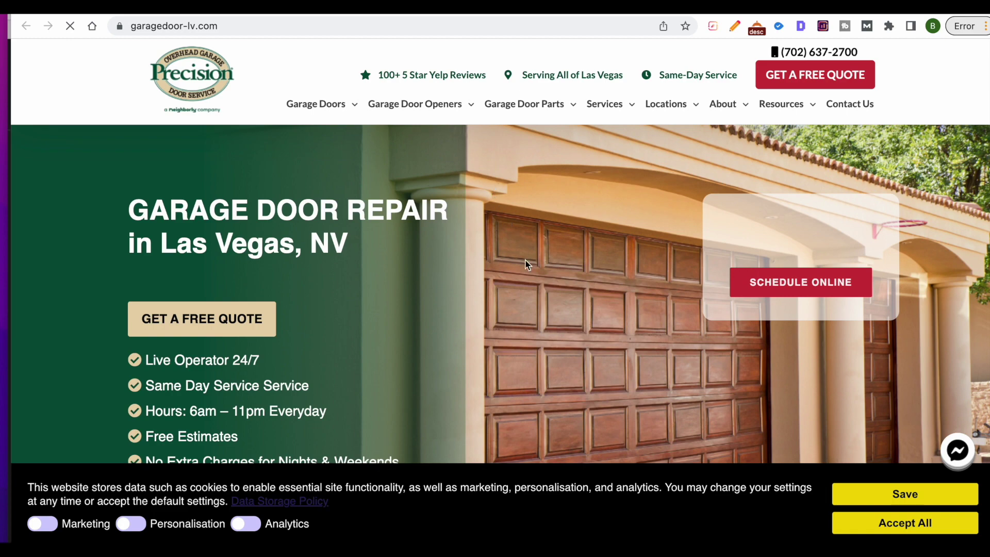
Review the garagedoor-lv.com homepage, including its headline, service highlights and text sections
{"action": "scroll", "coordinate": [445, 259], "scroll_direction": "down", "scroll_amount": 3}
{"action": "scroll", "coordinate": [446, 258], "scroll_direction": "down", "scroll_amount": 3}
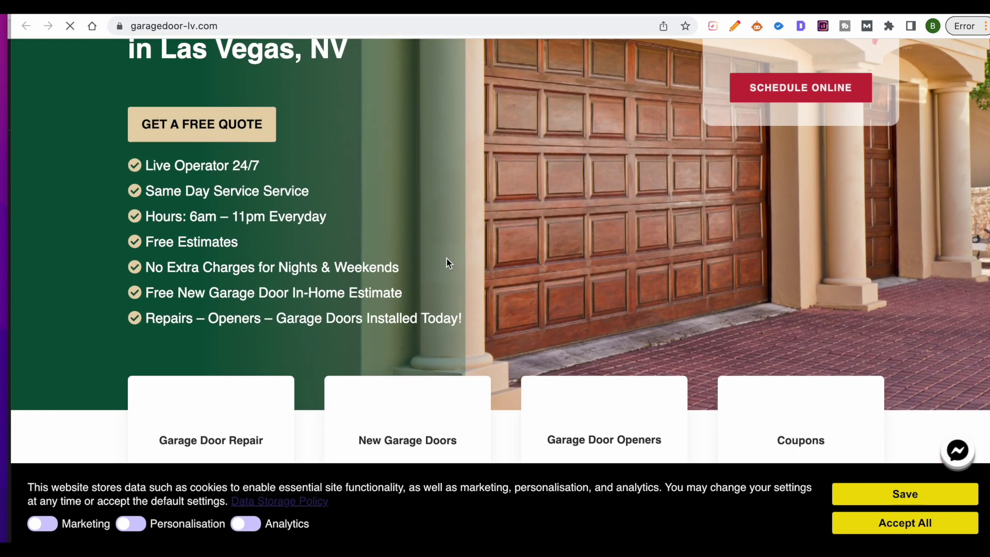
{"action": "scroll", "coordinate": [421, 216], "scroll_direction": "down", "scroll_amount": 1}
{"action": "scroll", "coordinate": [422, 206], "scroll_direction": "down", "scroll_amount": 8}
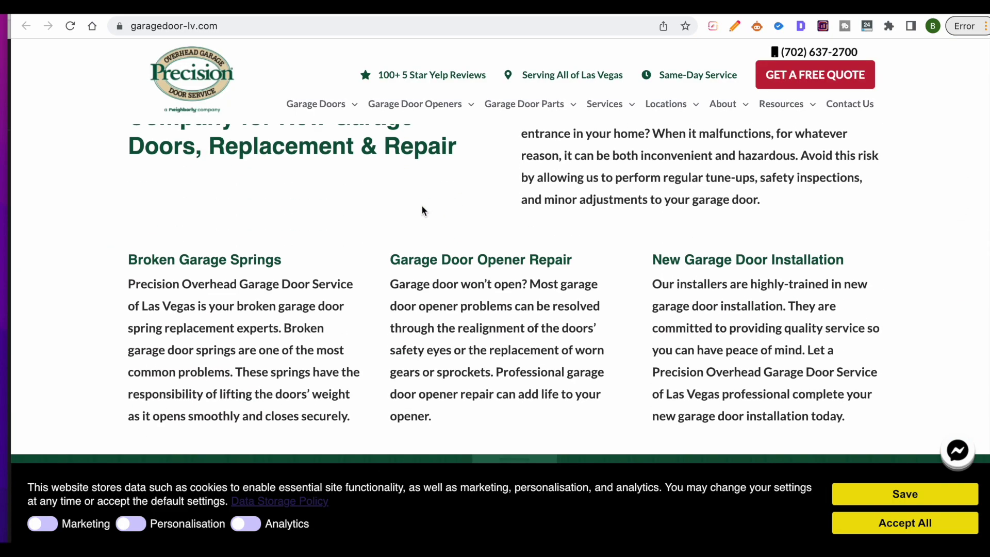
{"action": "scroll", "coordinate": [422, 205], "scroll_direction": "down", "scroll_amount": 10}
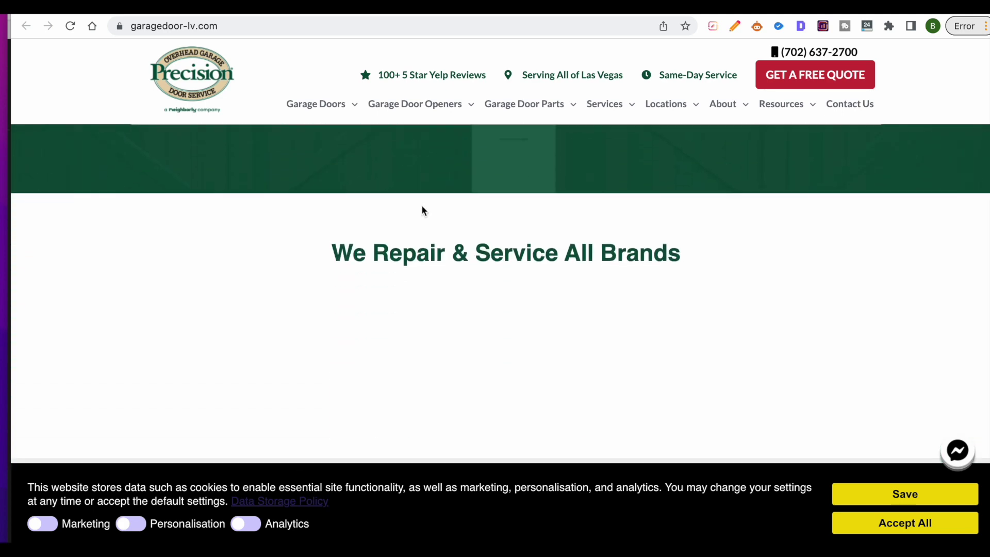
{"action": "scroll", "coordinate": [422, 208], "scroll_direction": "down", "scroll_amount": 5}
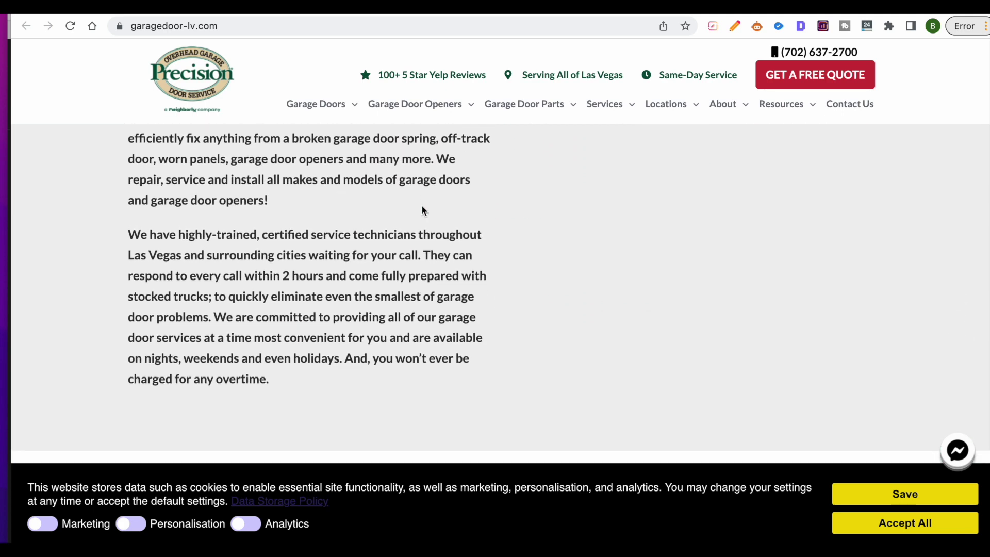
{"action": "scroll", "coordinate": [422, 205], "scroll_direction": "up", "scroll_amount": 18}
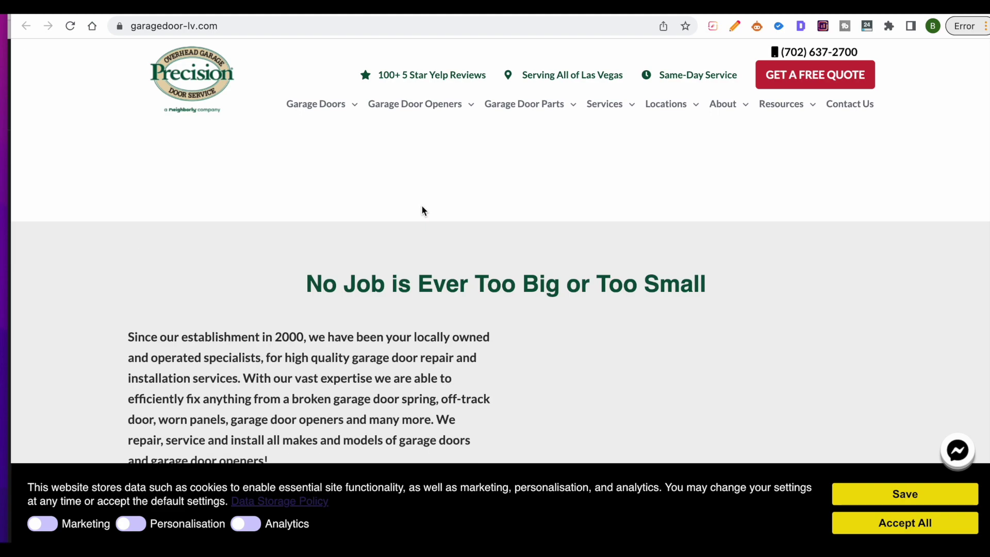
{"action": "scroll", "coordinate": [424, 211], "scroll_direction": "up", "scroll_amount": 5}
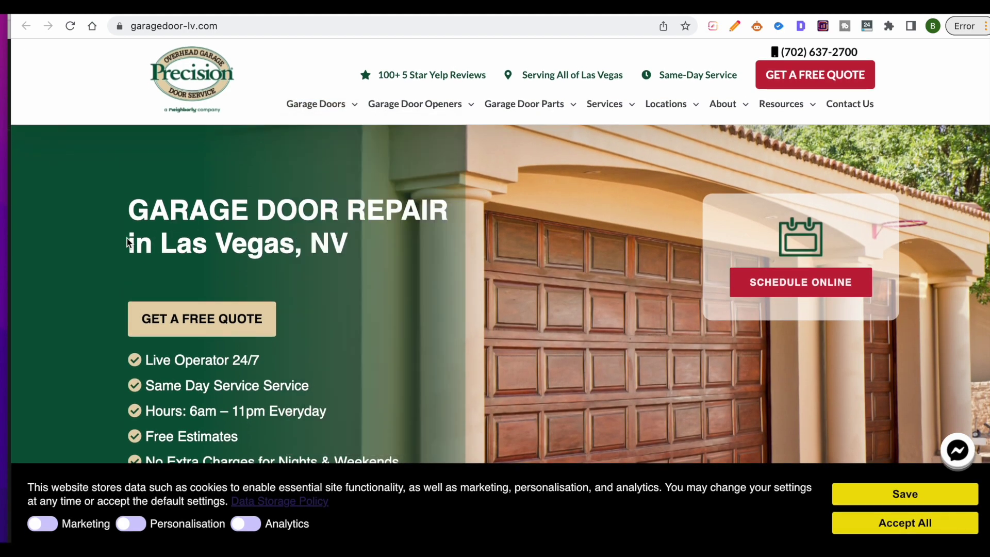
{"action": "scroll", "coordinate": [127, 238], "scroll_direction": "down", "scroll_amount": 4}
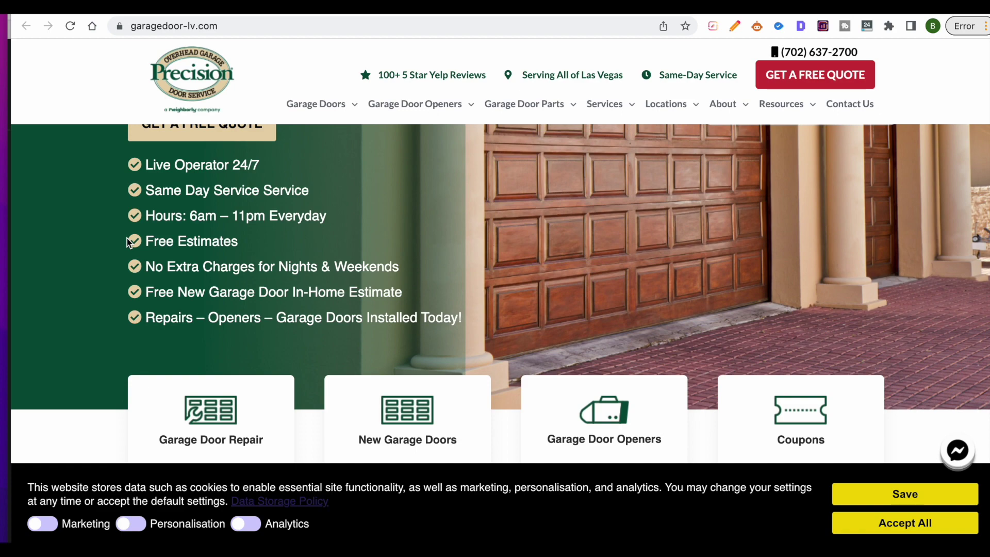
{"action": "scroll", "coordinate": [127, 238], "scroll_direction": "up", "scroll_amount": 4}
Switch to the bestgaragedoorvegas.com page and review its homepage banner, service cards and company description
{"action": "left_click", "coordinate": [773, 16]}
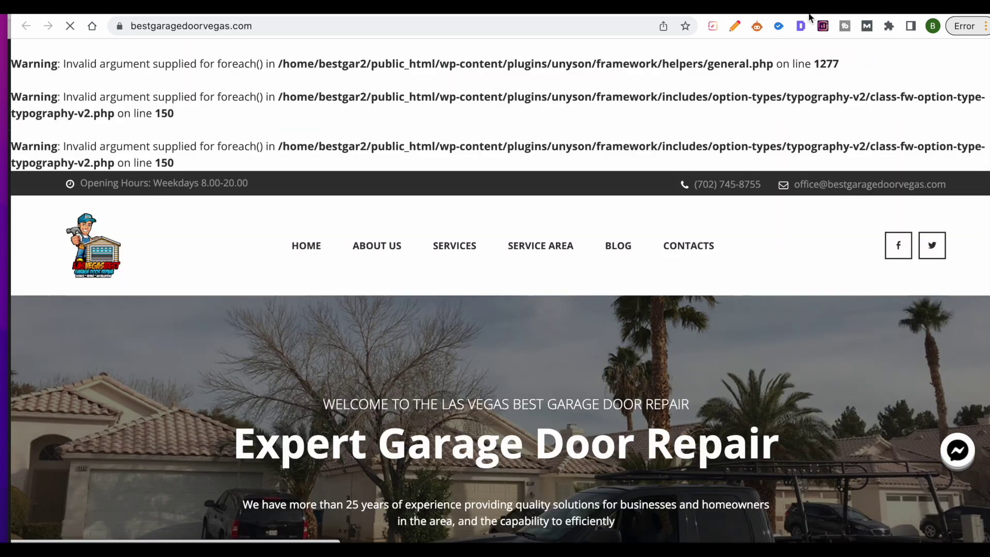
{"action": "scroll", "coordinate": [589, 246], "scroll_direction": "down", "scroll_amount": 3}
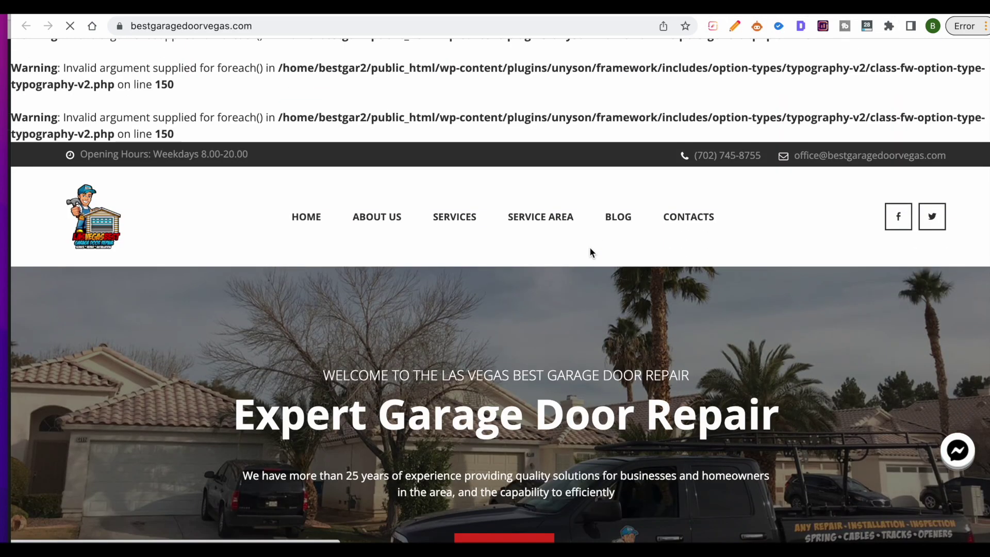
{"action": "scroll", "coordinate": [591, 248], "scroll_direction": "down", "scroll_amount": 3}
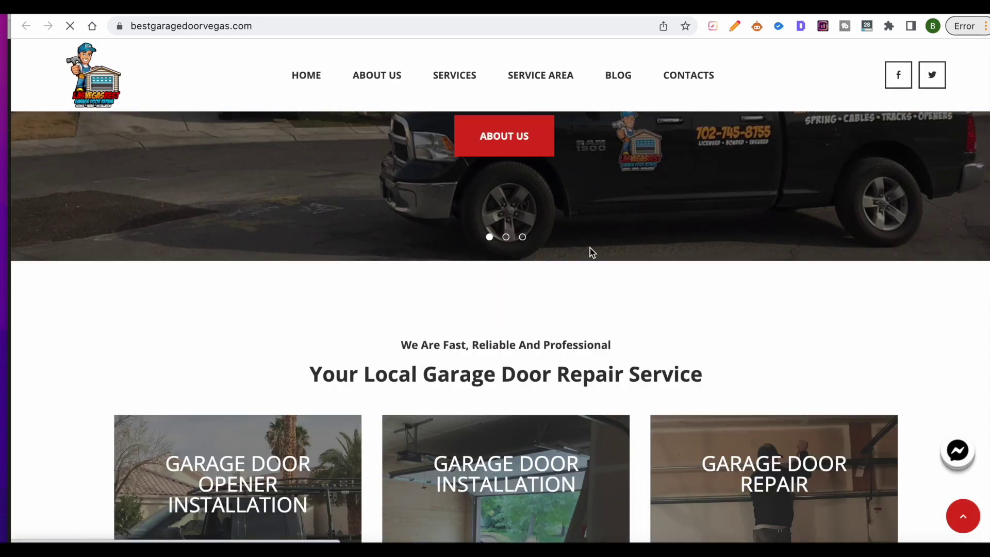
{"action": "scroll", "coordinate": [591, 248], "scroll_direction": "down", "scroll_amount": 6}
{"action": "scroll", "coordinate": [591, 248], "scroll_direction": "down", "scroll_amount": 3}
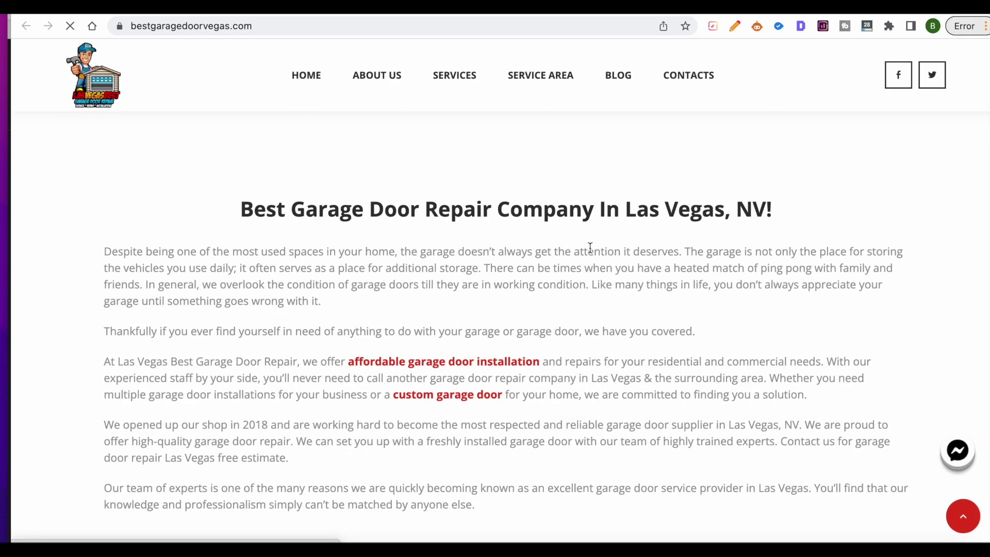
{"action": "scroll", "coordinate": [534, 193], "scroll_direction": "up", "scroll_amount": 15}
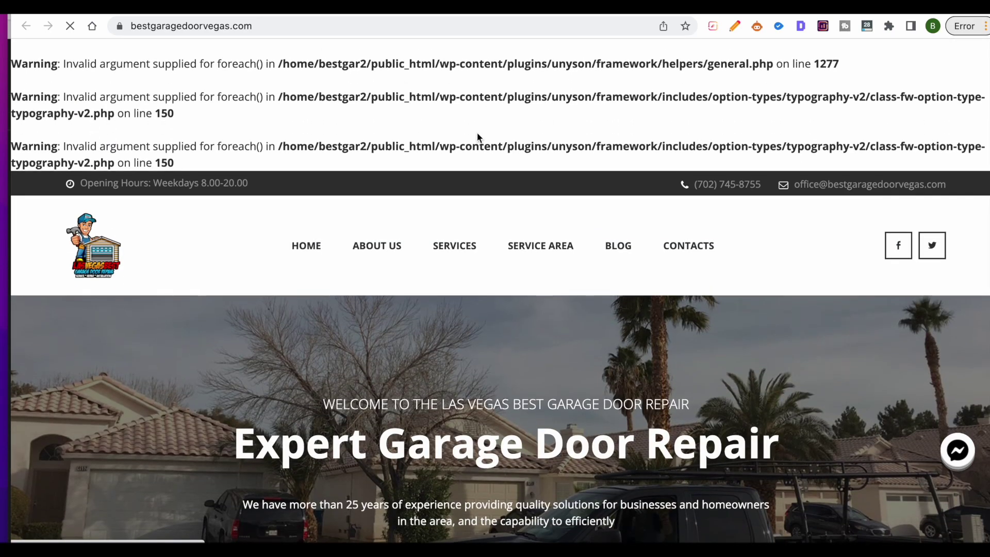
Reload the bestgaragedoorvegas.com homepage and look through its content again
{"action": "left_click", "coordinate": [453, 27]}
{"action": "left_click", "coordinate": [453, 27]}
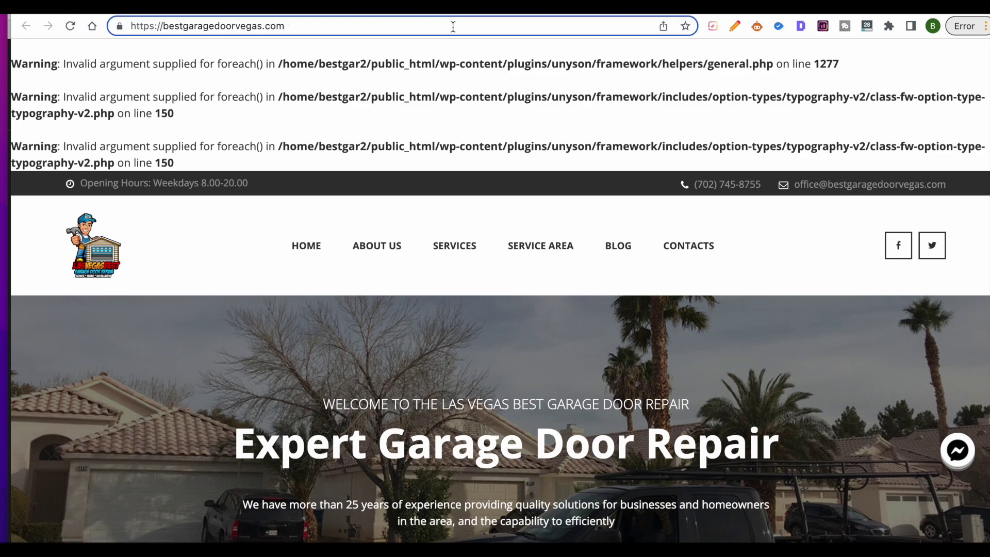
{"action": "key", "text": "Return"}
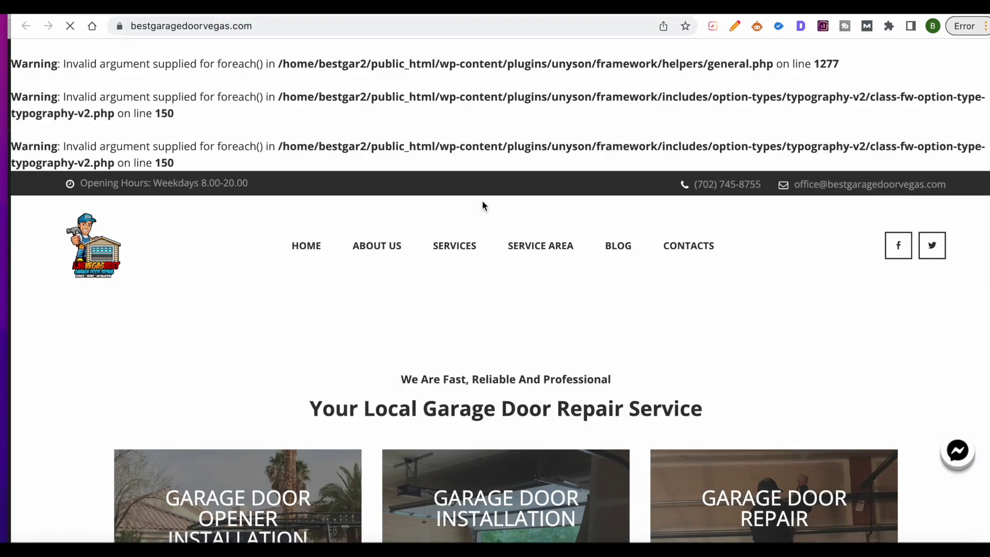
{"action": "mouse_move", "coordinate": [493, 270]}
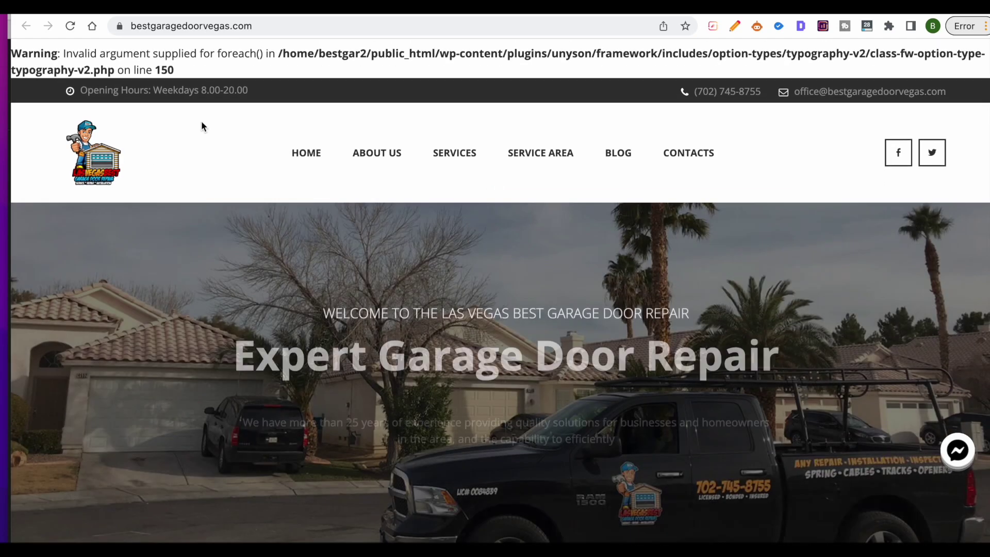
{"action": "scroll", "coordinate": [237, 185], "scroll_direction": "down", "scroll_amount": 10}
{"action": "scroll", "coordinate": [237, 187], "scroll_direction": "down", "scroll_amount": 5}
{"action": "scroll", "coordinate": [237, 187], "scroll_direction": "up", "scroll_amount": 15}
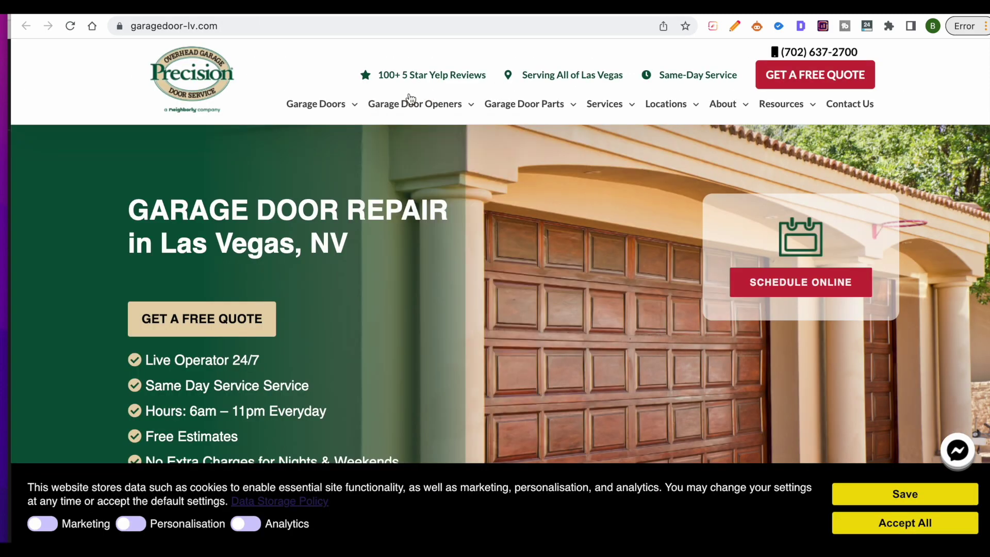
Copy the web address of the garagedoor-lv.com homepage
{"action": "left_click", "coordinate": [243, 27]}
{"action": "right_click", "coordinate": [244, 27]}
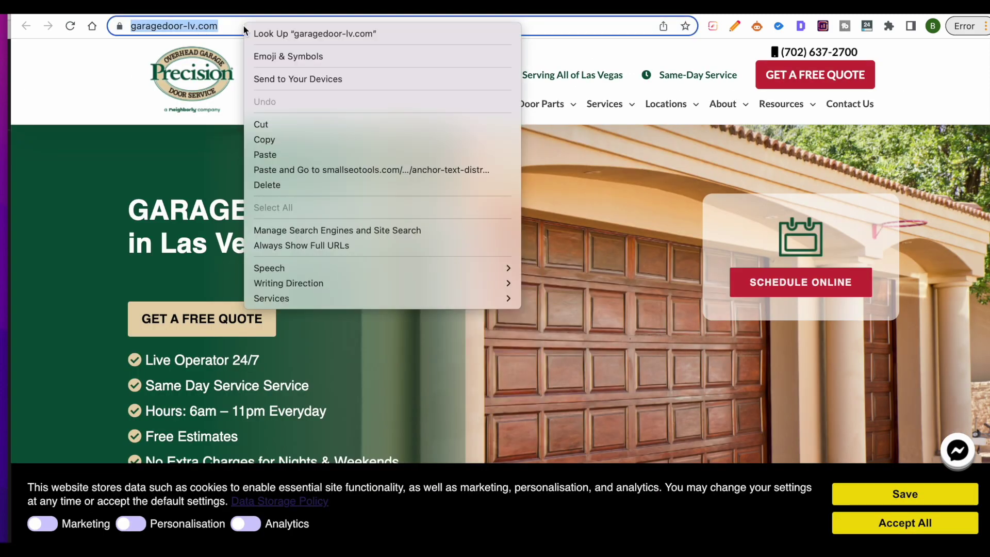
{"action": "left_click", "coordinate": [287, 140]}
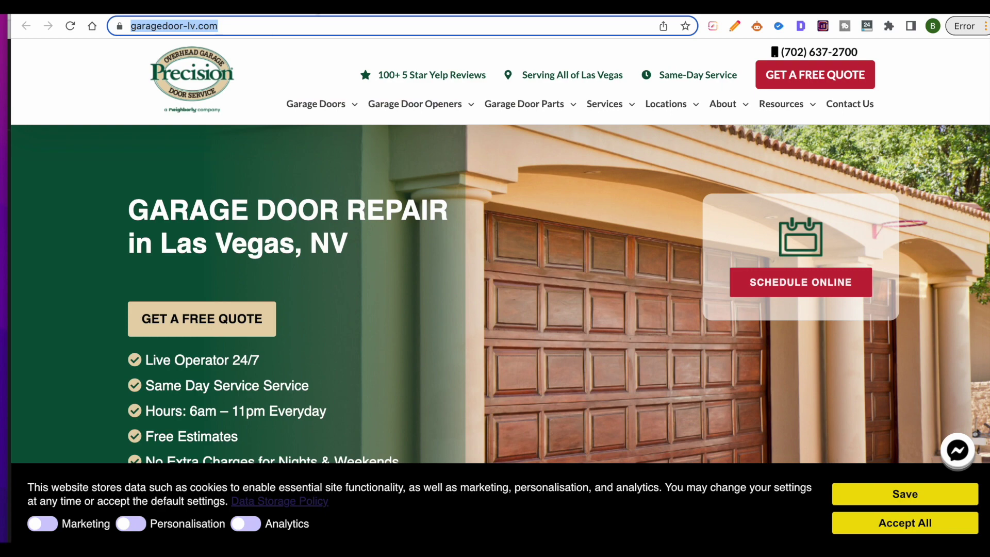
{"action": "left_click", "coordinate": [317, 14]}
{"action": "scroll", "coordinate": [217, 257], "scroll_direction": "up", "scroll_amount": 5}
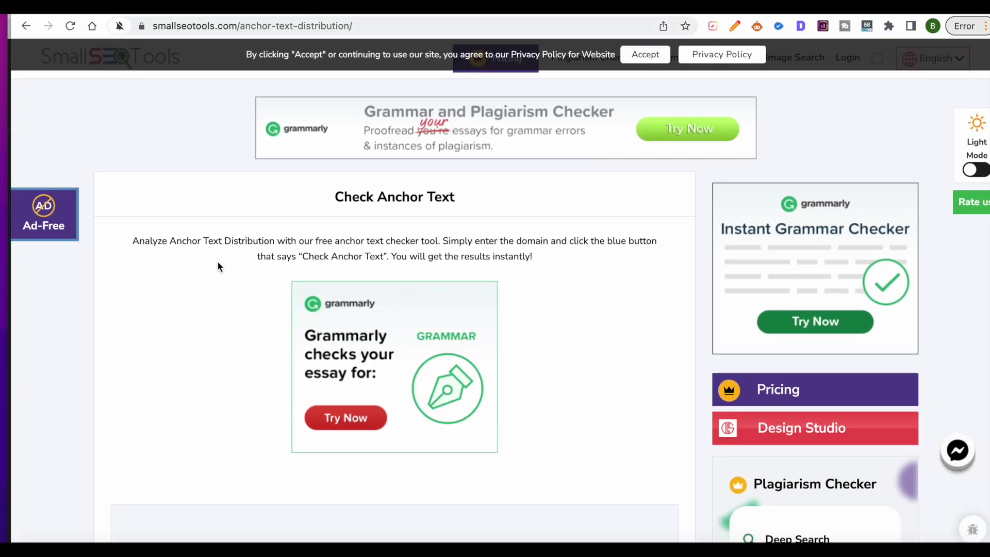
{"action": "scroll", "coordinate": [218, 265], "scroll_direction": "down", "scroll_amount": 1}
{"action": "scroll", "coordinate": [217, 266], "scroll_direction": "down", "scroll_amount": 3}
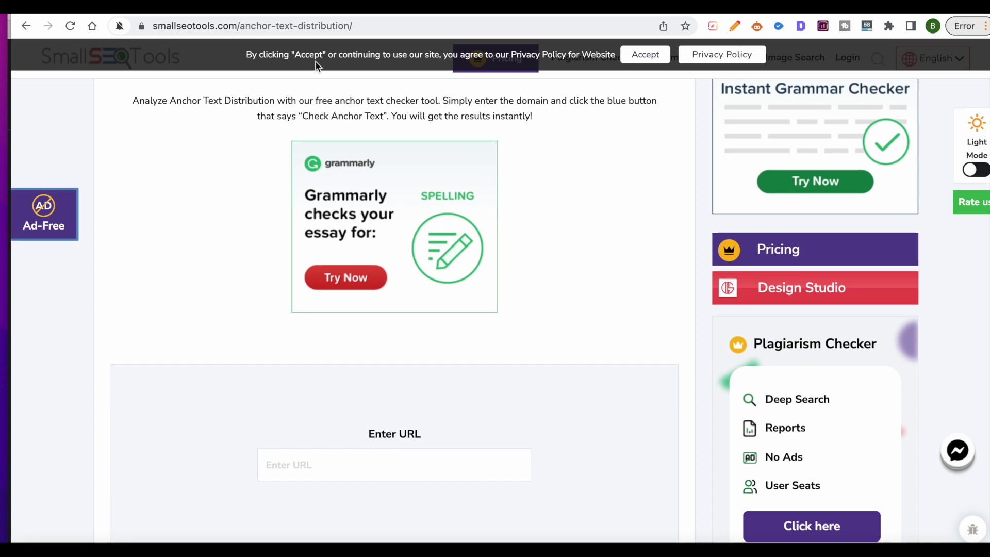
{"action": "scroll", "coordinate": [253, 216], "scroll_direction": "down", "scroll_amount": 3}
{"action": "left_click", "coordinate": [318, 294]}
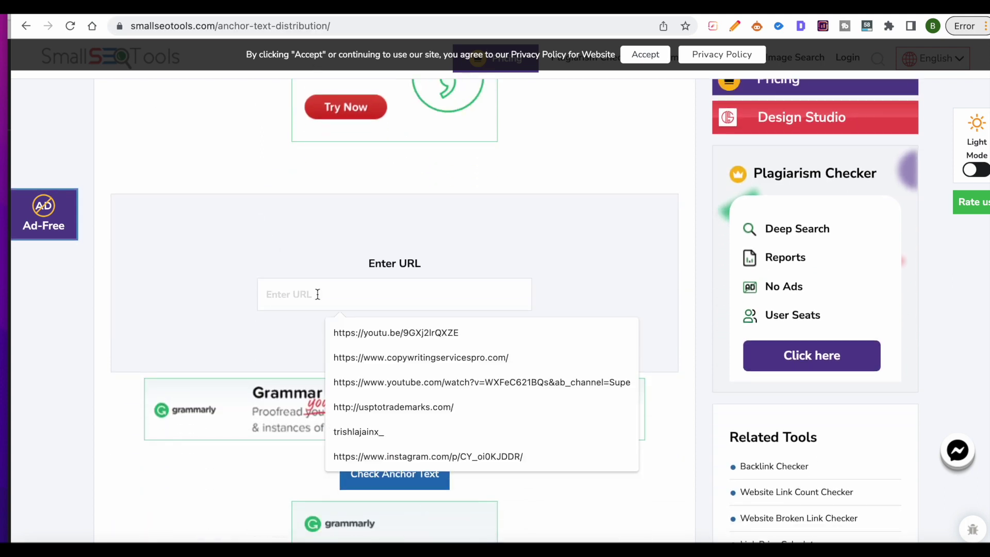
{"action": "key", "text": "ctrl+v"}
{"action": "key", "text": "Return"}
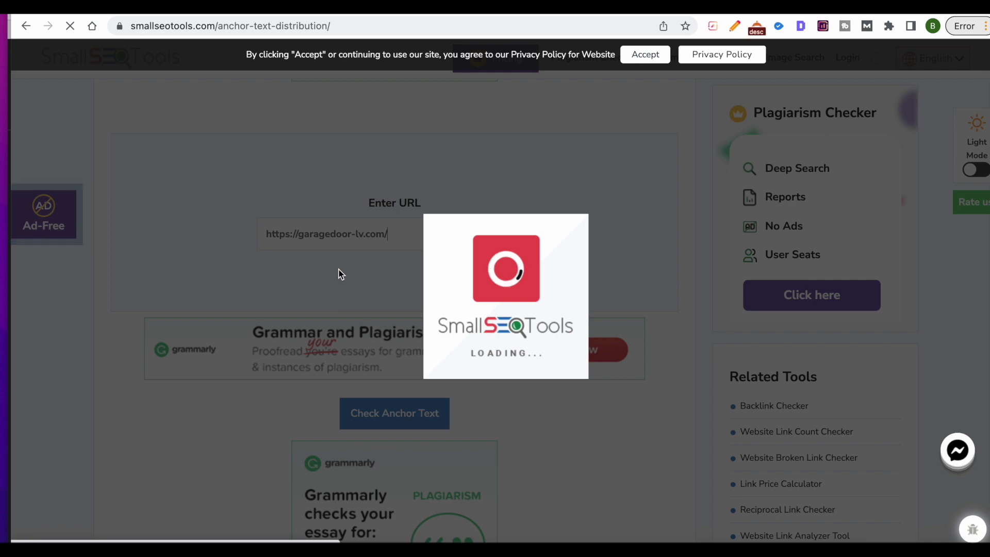
Examine the anchor text results for garagedoor-lv.com, comparing domain and backlink counts of the "go now" and "visit" anchors
{"action": "scroll", "coordinate": [340, 273], "scroll_direction": "down", "scroll_amount": 3}
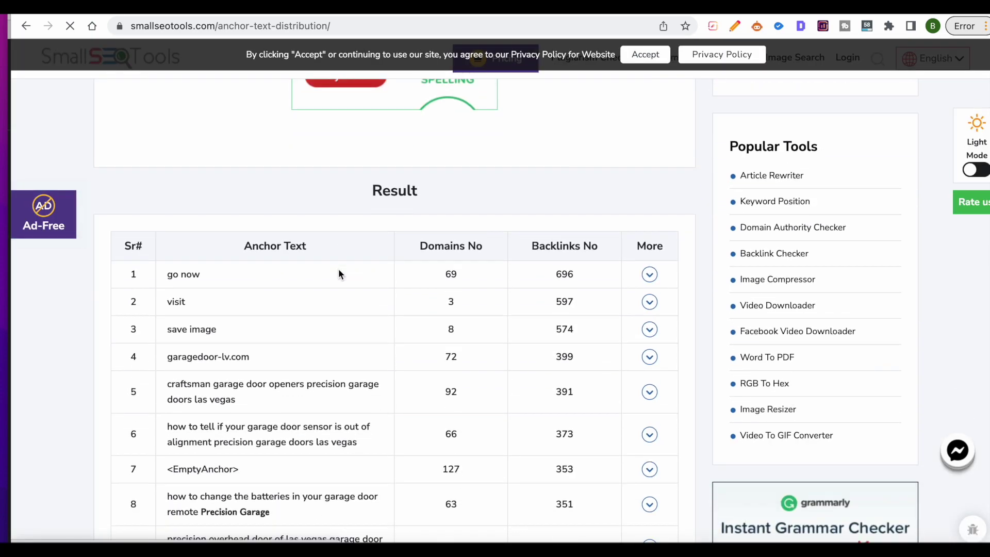
{"action": "scroll", "coordinate": [338, 273], "scroll_direction": "down", "scroll_amount": 2}
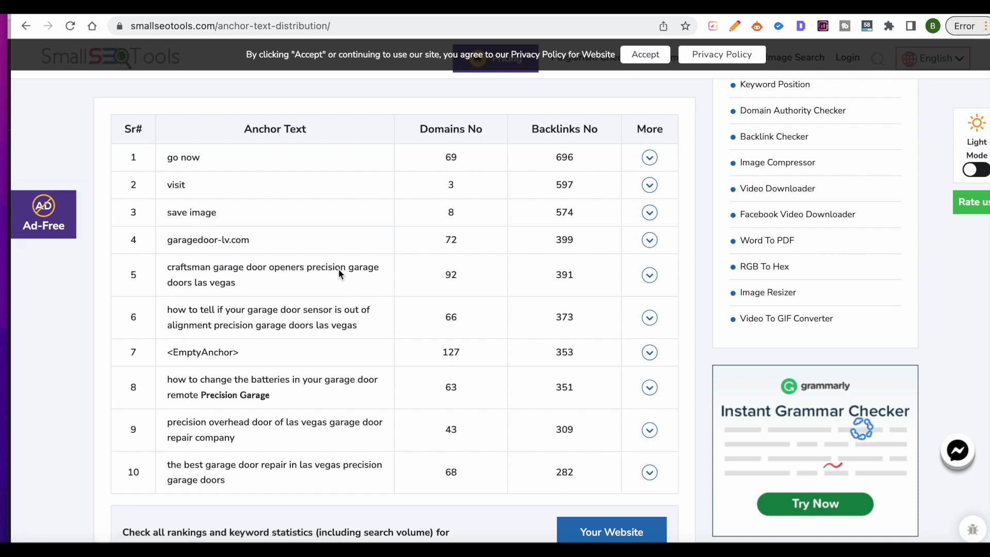
{"action": "left_click", "coordinate": [170, 158]}
{"action": "left_click_drag", "start_coordinate": [170, 158], "coordinate": [216, 166]}
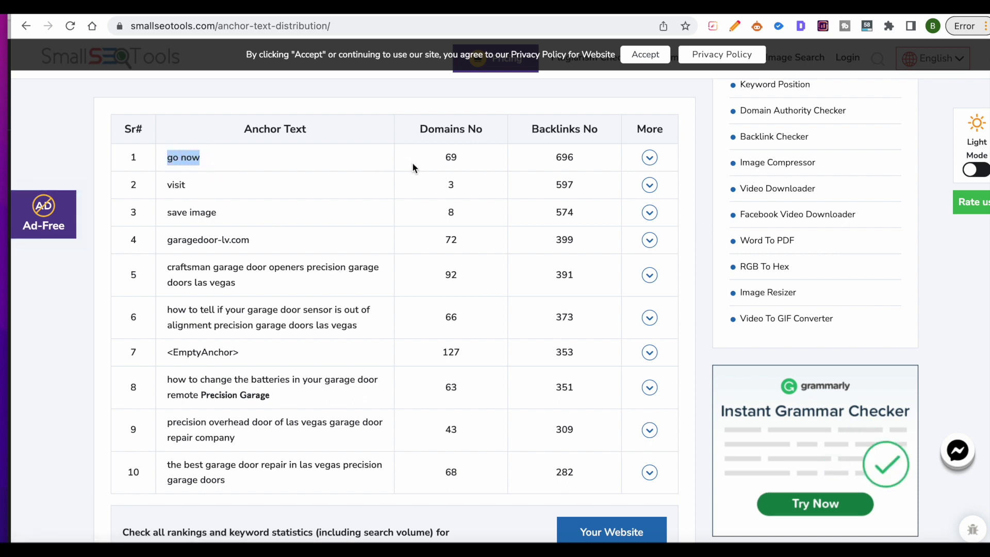
{"action": "left_click_drag", "start_coordinate": [442, 162], "coordinate": [475, 165]}
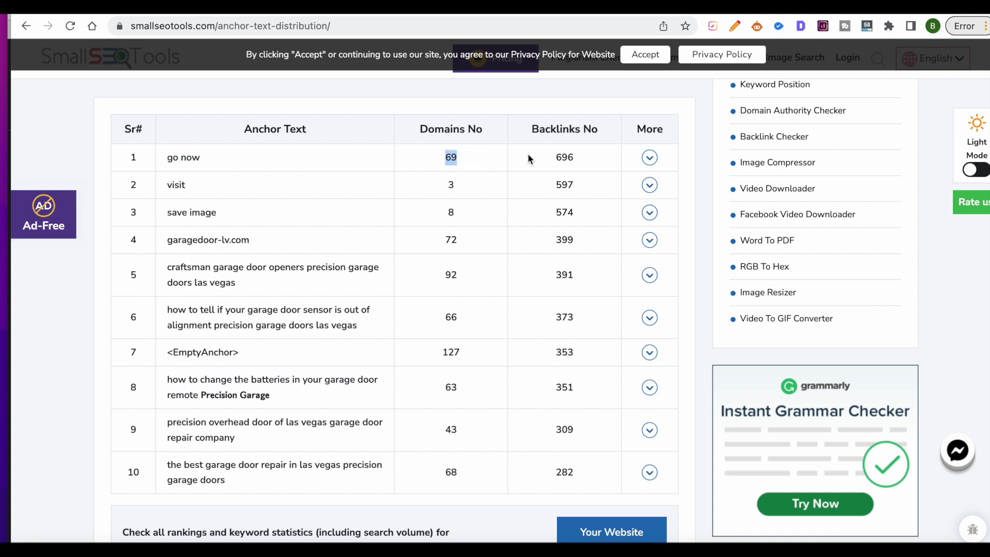
{"action": "left_click_drag", "start_coordinate": [228, 156], "coordinate": [162, 158]}
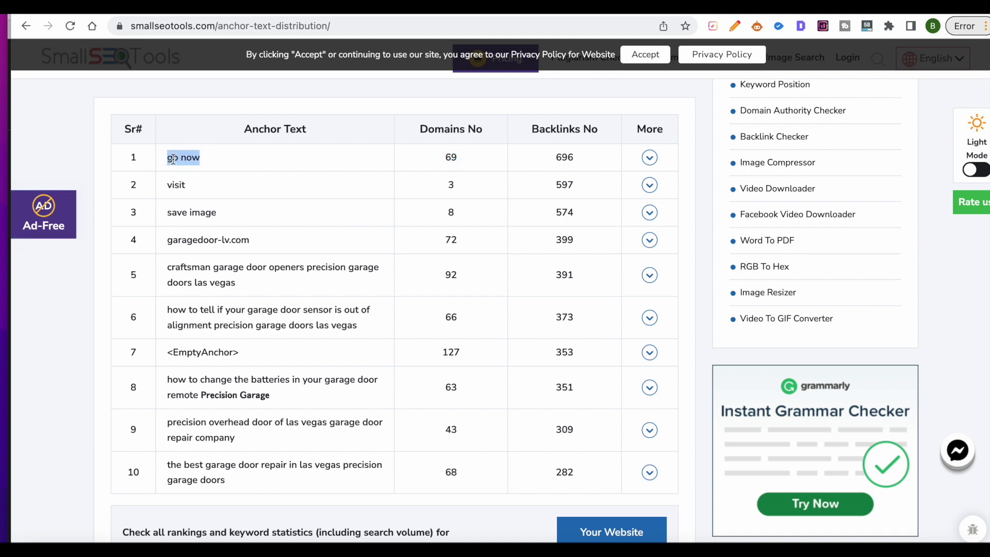
{"action": "left_click_drag", "start_coordinate": [555, 151], "coordinate": [586, 172]}
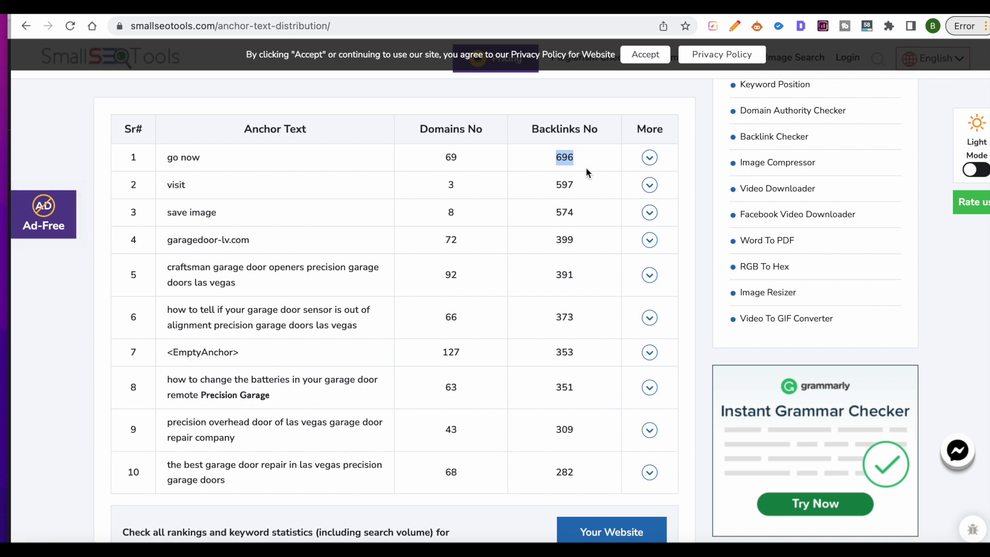
{"action": "left_click", "coordinate": [184, 192]}
{"action": "double_click", "coordinate": [564, 182]}
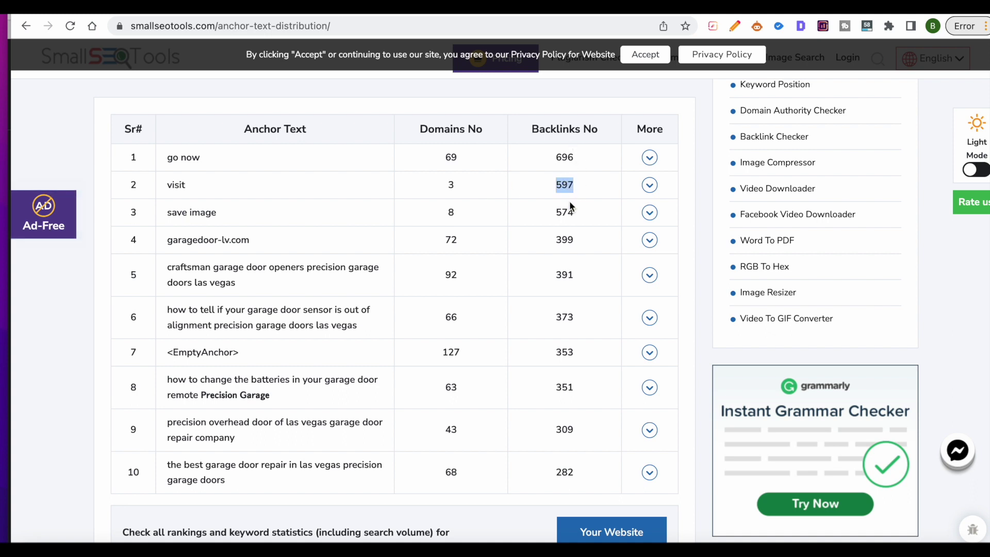
Review the remaining anchor rows, including the <EmptyAnchor> row, and expand the extra details of the "go now" anchor
{"action": "scroll", "coordinate": [291, 238], "scroll_direction": "down", "scroll_amount": 1}
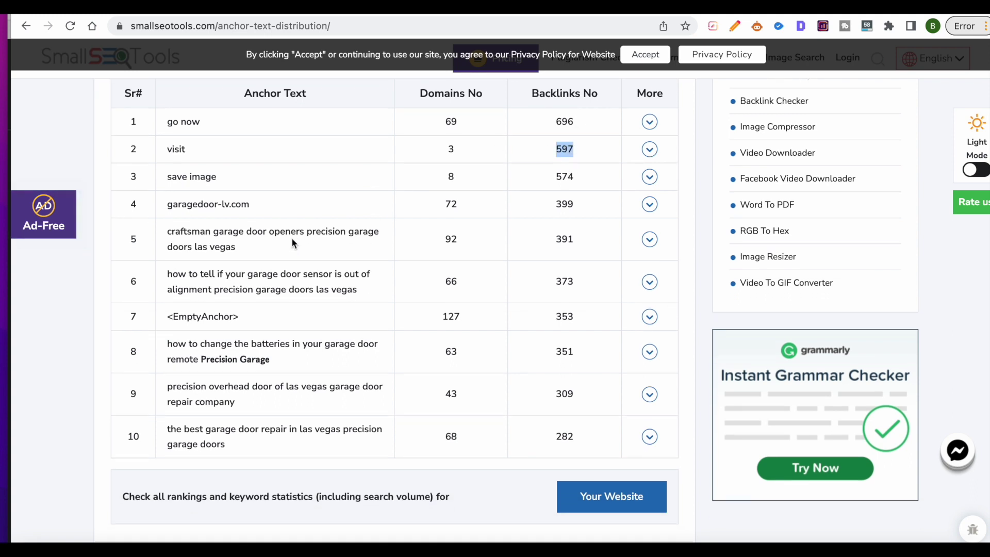
{"action": "double_click", "coordinate": [210, 315]}
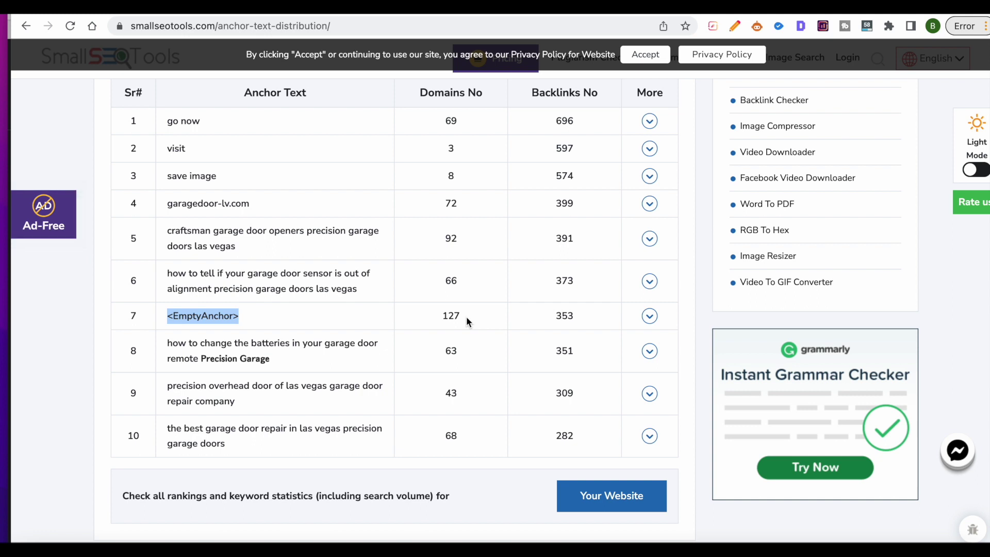
{"action": "left_click", "coordinate": [562, 314]}
{"action": "scroll", "coordinate": [309, 325], "scroll_direction": "down", "scroll_amount": 1}
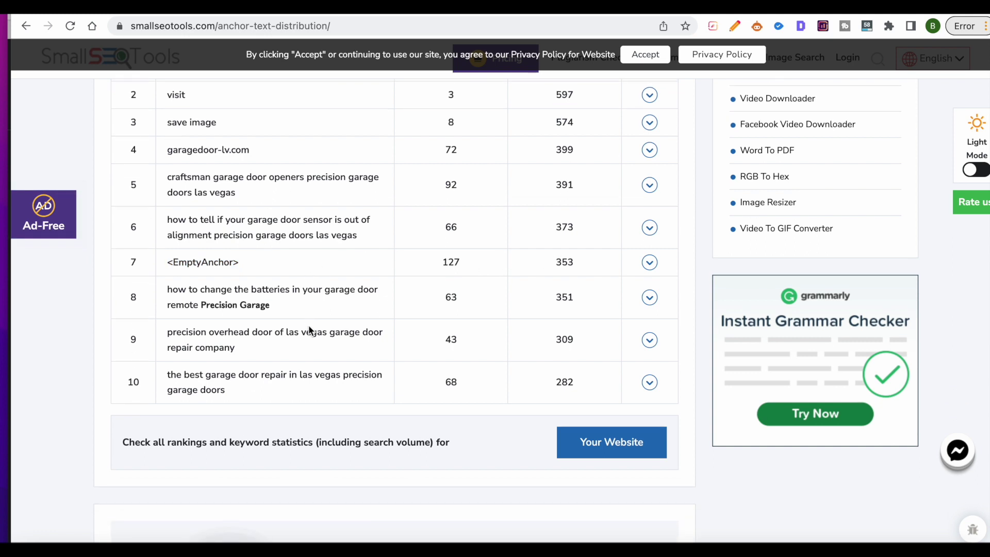
{"action": "scroll", "coordinate": [309, 325], "scroll_direction": "up", "scroll_amount": 2}
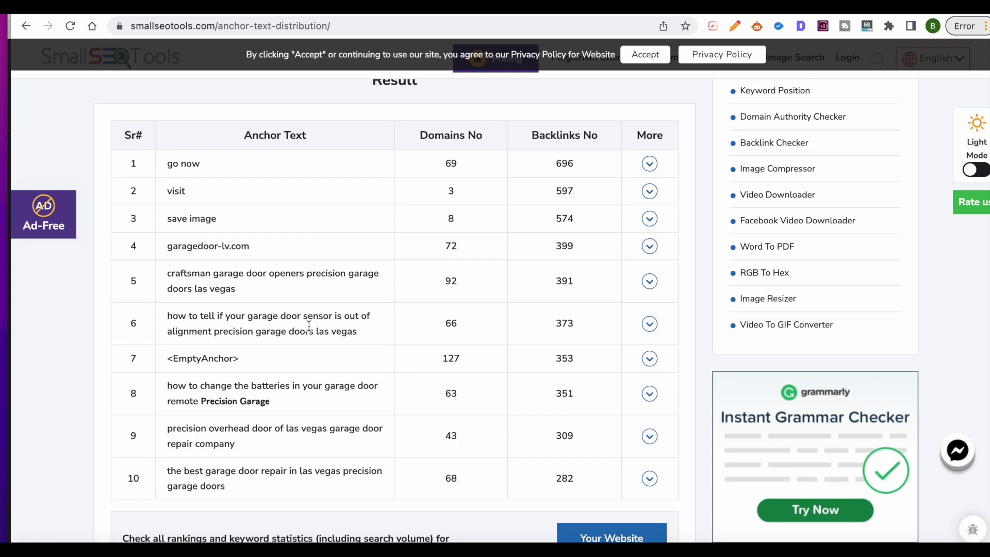
{"action": "left_click", "coordinate": [649, 164]}
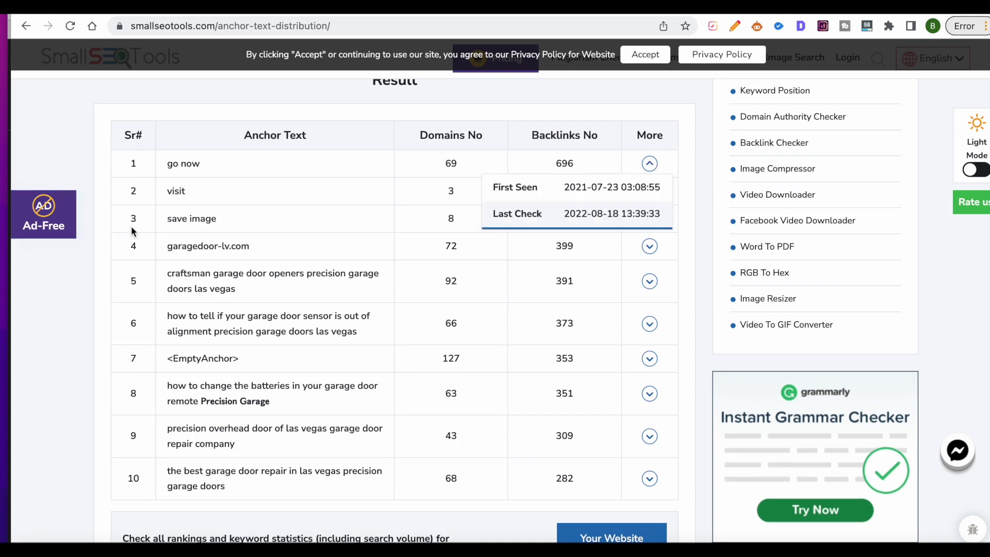
Copy all ten rows of the garagedoor-lv.com anchor text results
{"action": "left_click", "coordinate": [168, 161]}
{"action": "left_click_drag", "start_coordinate": [445, 309], "coordinate": [598, 504]}
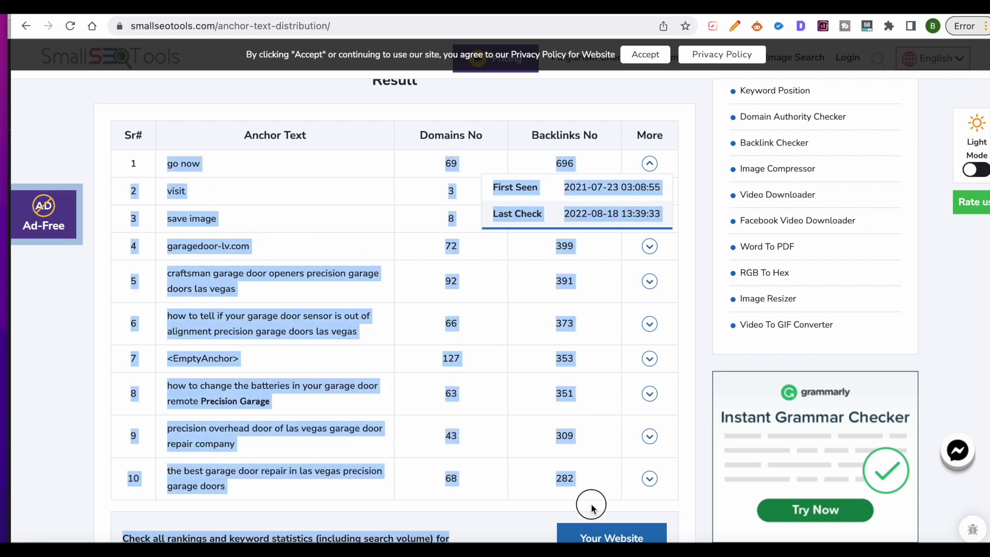
{"action": "right_click", "coordinate": [284, 294]}
{"action": "left_click", "coordinate": [304, 328]}
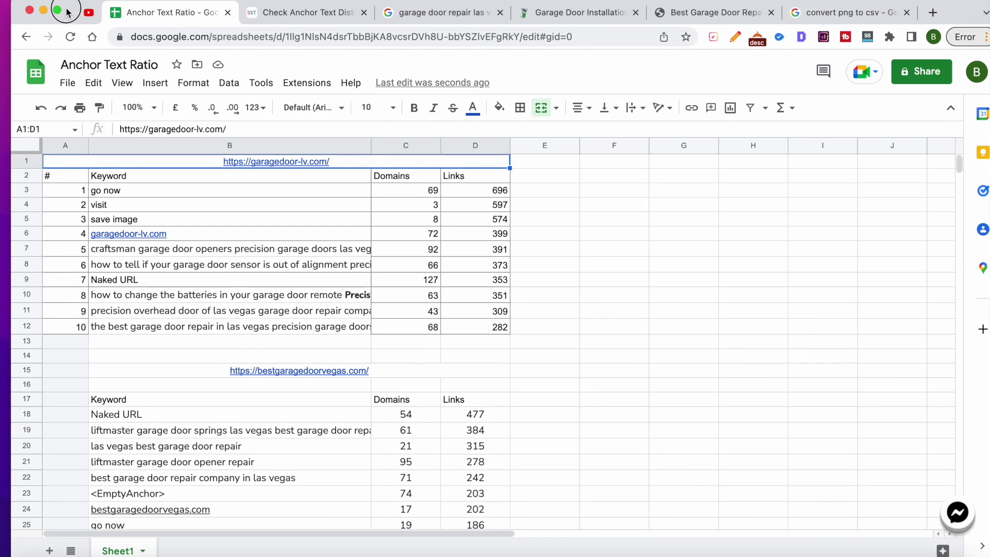
Compare the garagedoor-lv.com and bestgaragedoorvegas.com tables in the Anchor Text Ratio spreadsheet with the anchor checker's results
{"action": "scroll", "coordinate": [284, 210], "scroll_direction": "down", "scroll_amount": 2}
{"action": "scroll", "coordinate": [284, 210], "scroll_direction": "up", "scroll_amount": 2}
{"action": "scroll", "coordinate": [285, 212], "scroll_direction": "right", "scroll_amount": 1}
{"action": "scroll", "coordinate": [285, 213], "scroll_direction": "left", "scroll_amount": 1}
{"action": "left_click", "coordinate": [309, 13]}
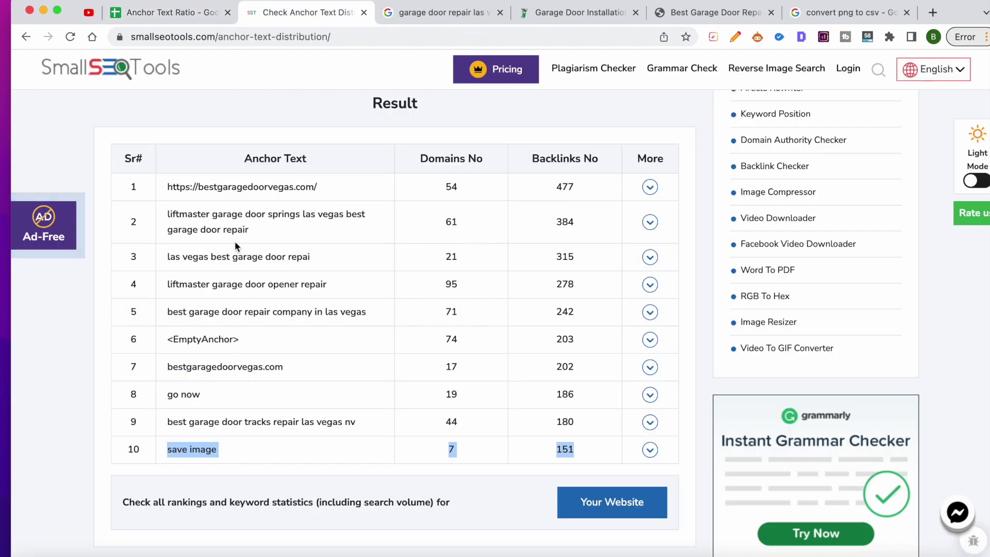
{"action": "left_click", "coordinate": [124, 16]}
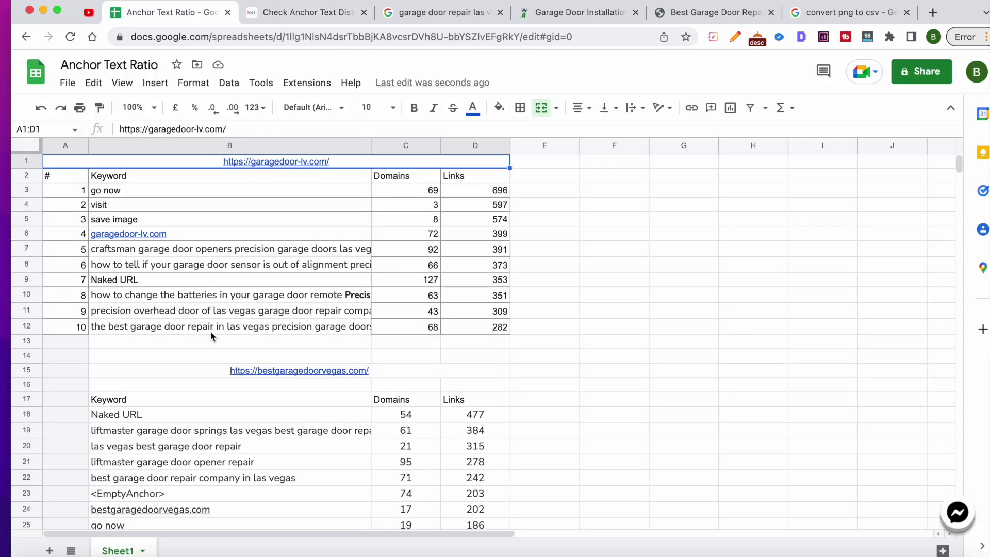
{"action": "scroll", "coordinate": [210, 330], "scroll_direction": "down", "scroll_amount": 5}
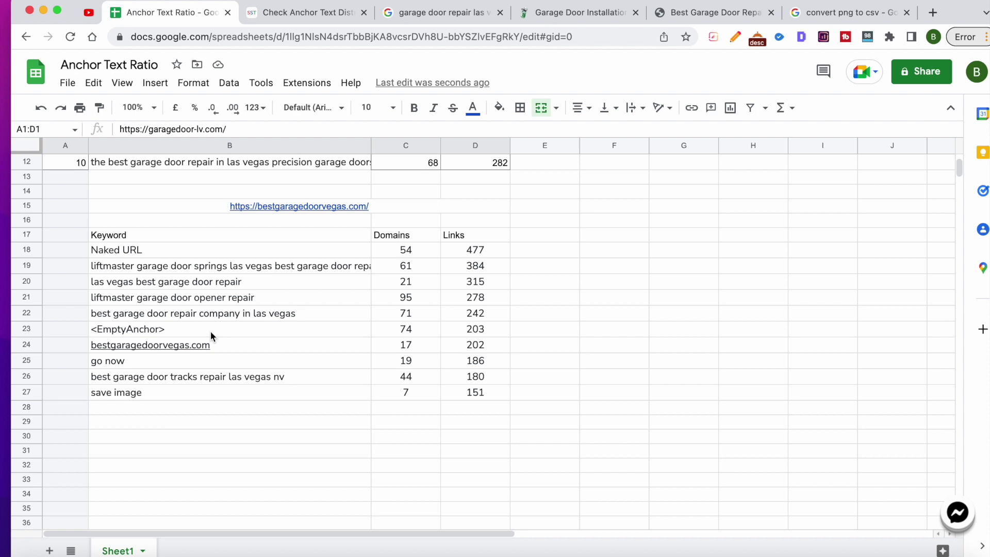
{"action": "scroll", "coordinate": [210, 331], "scroll_direction": "up", "scroll_amount": 4}
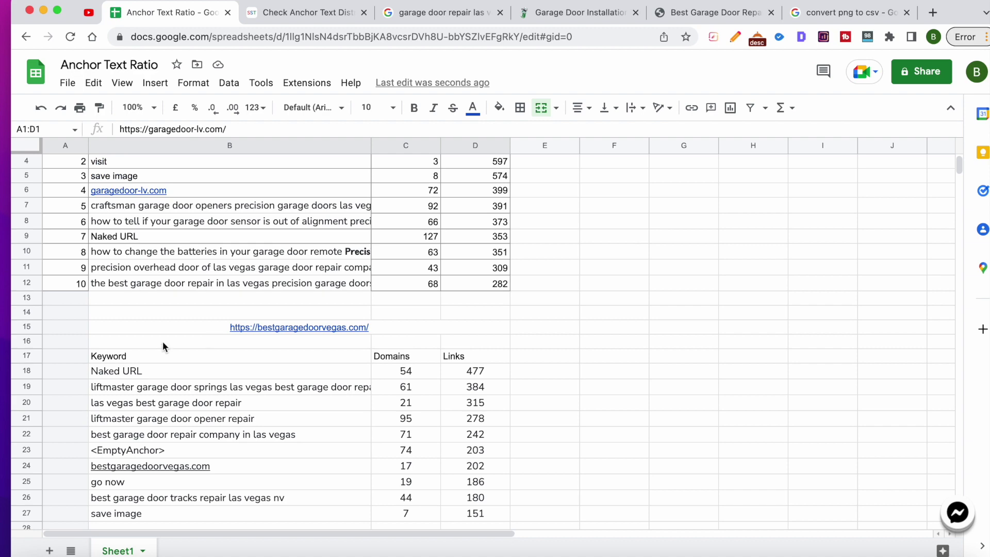
{"action": "left_click", "coordinate": [53, 354]}
{"action": "scroll", "coordinate": [52, 353], "scroll_direction": "up", "scroll_amount": 2}
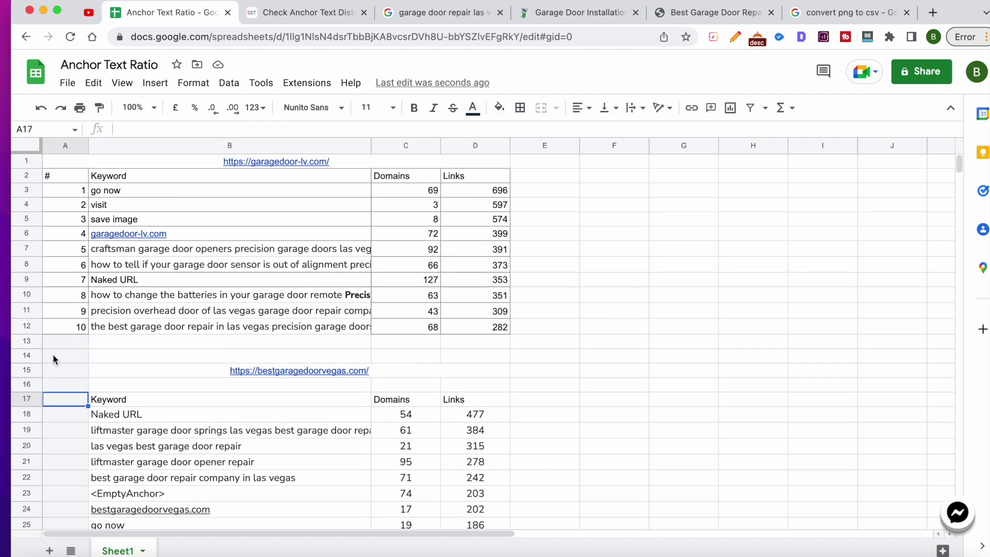
{"action": "left_click", "coordinate": [281, 16]}
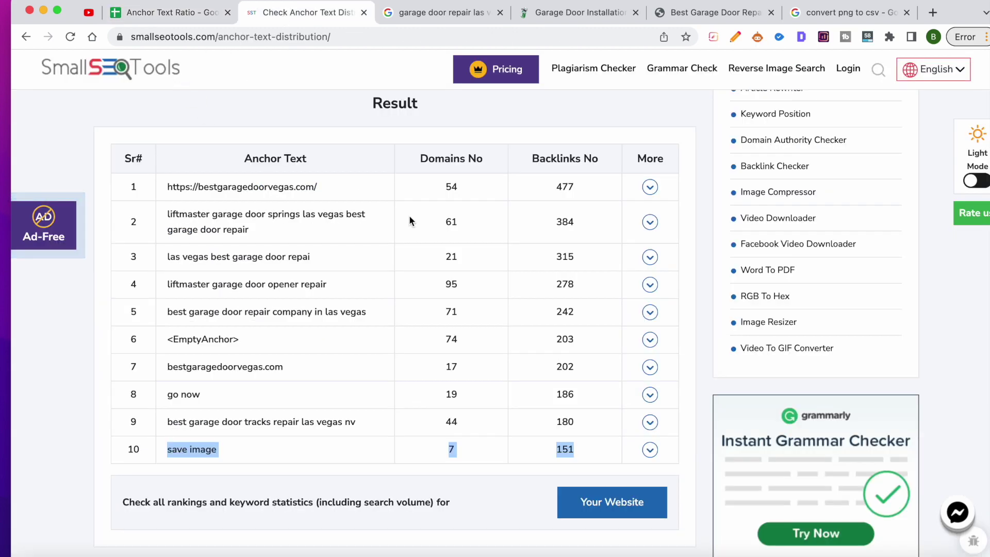
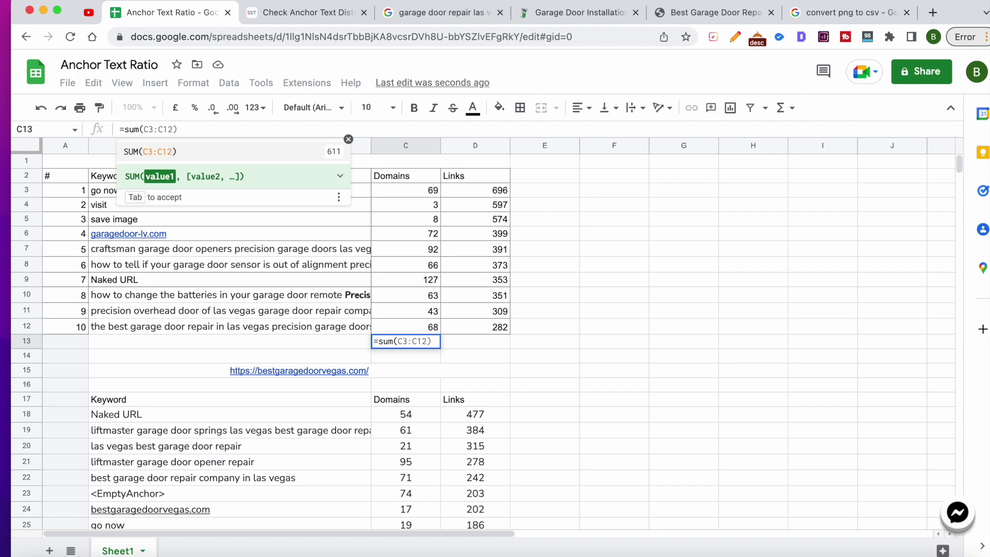
Total the garagedoor-lv.com Domains column in C13 with =sum(C3:C12) and make the total bold
{"action": "left_click_drag", "start_coordinate": [400, 193], "coordinate": [421, 330]}
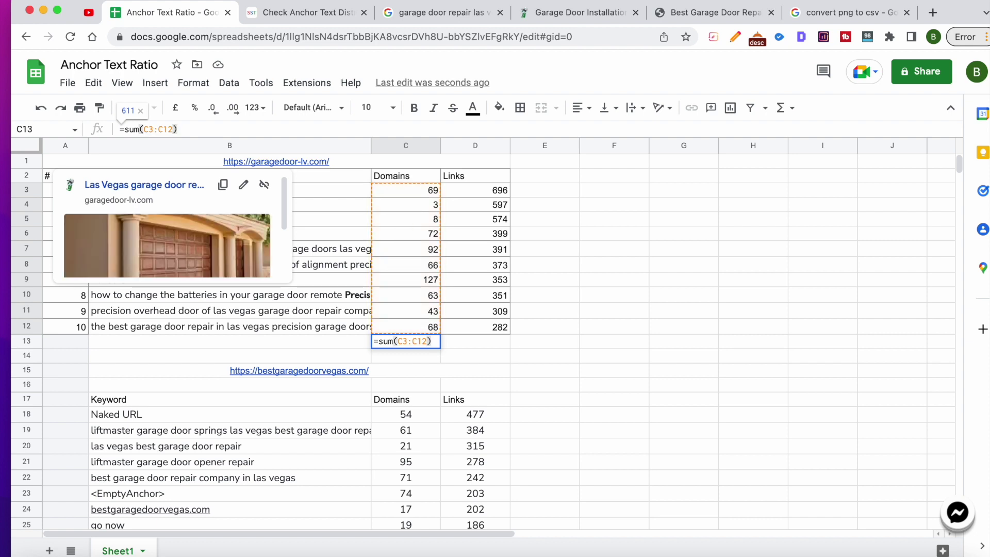
{"action": "key", "text": "Return"}
{"action": "double_click", "coordinate": [410, 341]}
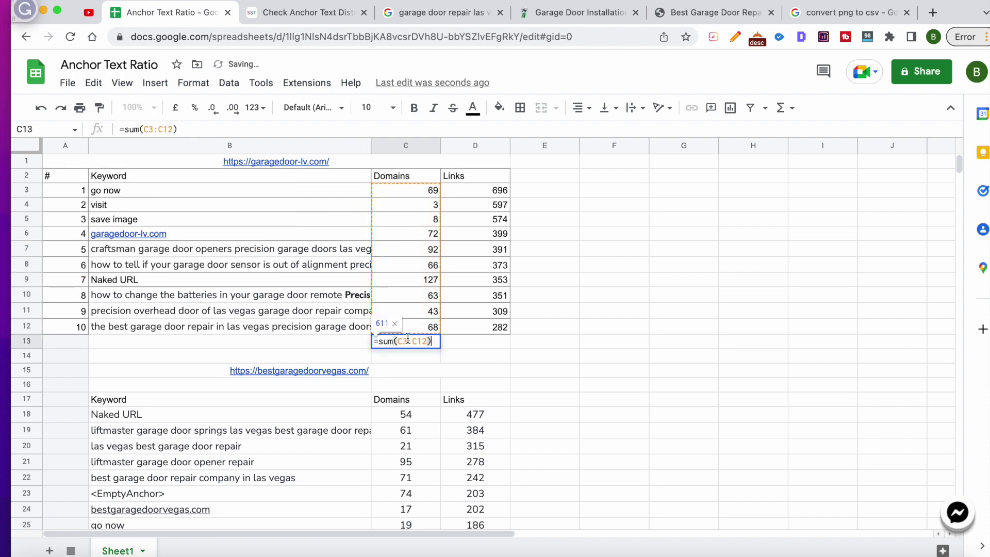
{"action": "left_click", "coordinate": [474, 359]}
{"action": "left_click", "coordinate": [427, 345]}
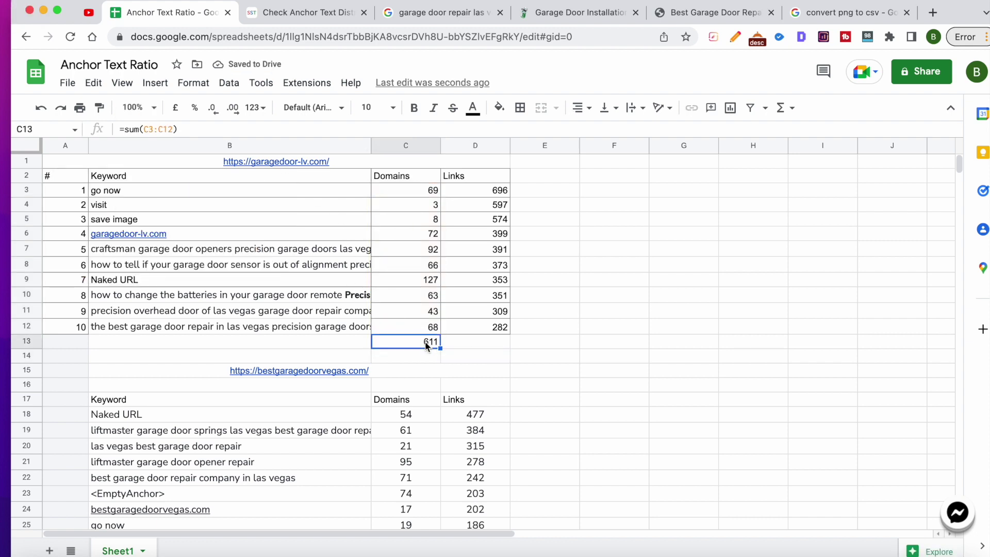
{"action": "key", "text": "ctrl+b"}
Total the garagedoor-lv.com Links column in D13 with =sum(D3:D12) and make the total bold
{"action": "left_click", "coordinate": [475, 341]}
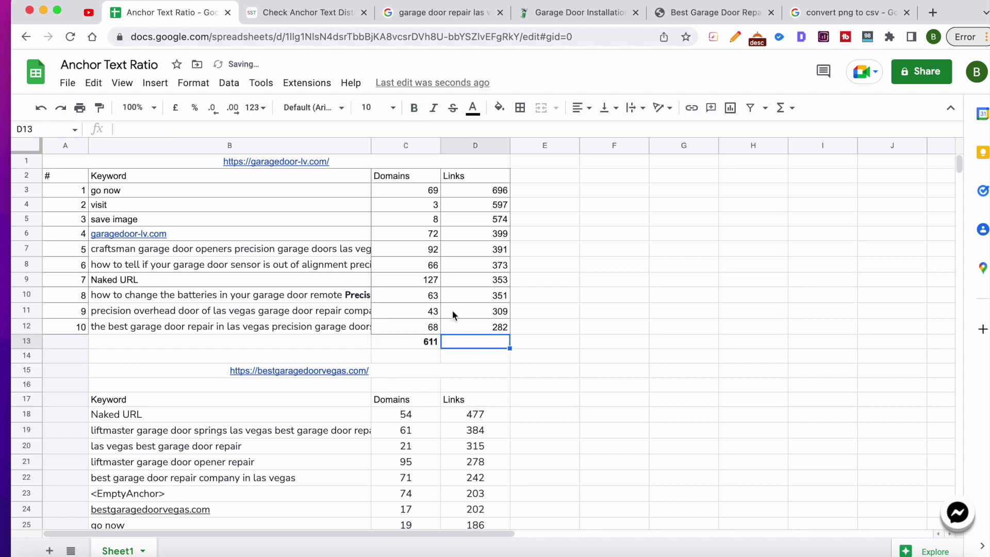
{"action": "left_click", "coordinate": [236, 127]}
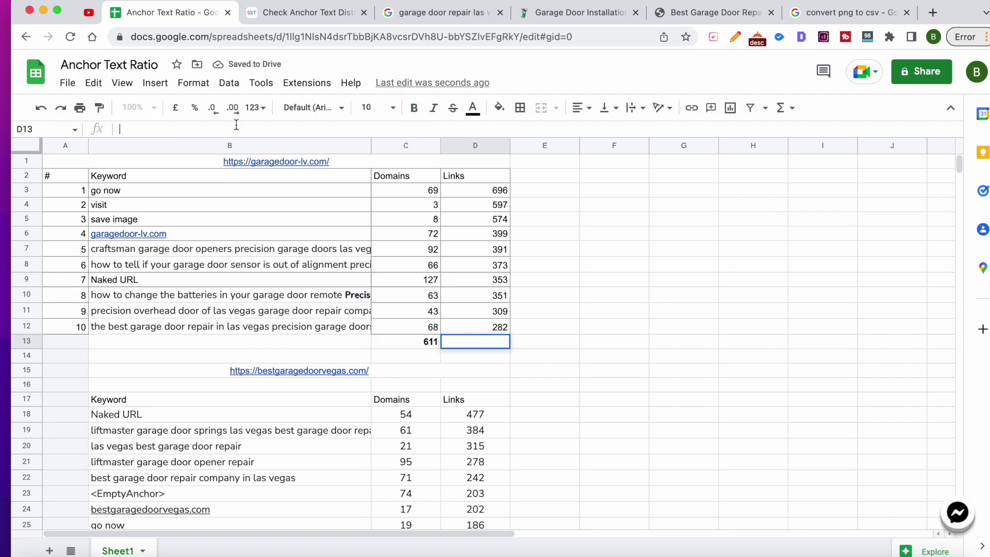
{"action": "type", "text": "=sum"}
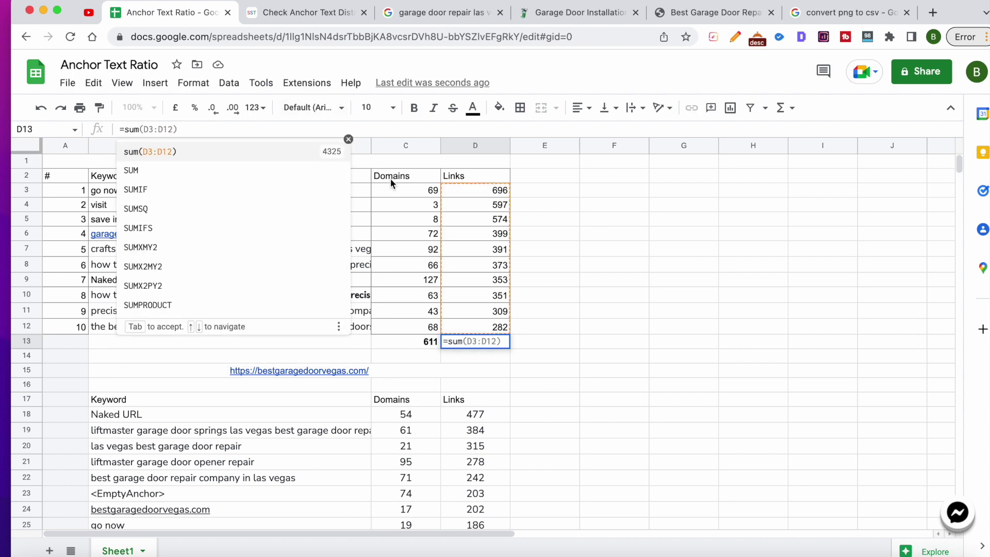
{"action": "key", "text": "Tab"}
{"action": "key", "text": "Return"}
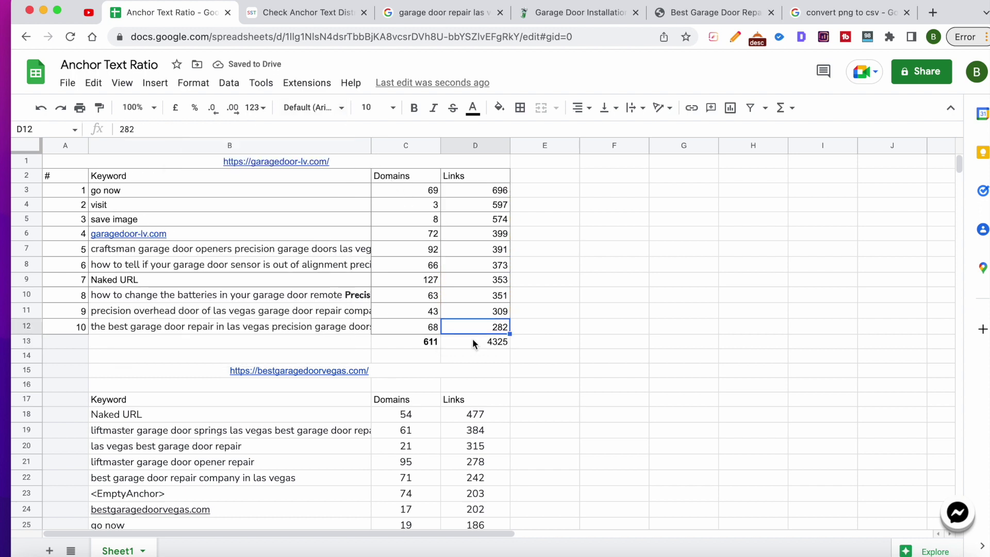
{"action": "left_click", "coordinate": [472, 342]}
{"action": "key", "text": "ctrl+b"}
{"action": "left_click", "coordinate": [524, 356]}
Total the bestgaragedoorvegas.com Domains column in C28 with =SUM(C18:C27)
{"action": "scroll", "coordinate": [525, 355], "scroll_direction": "down", "scroll_amount": 5}
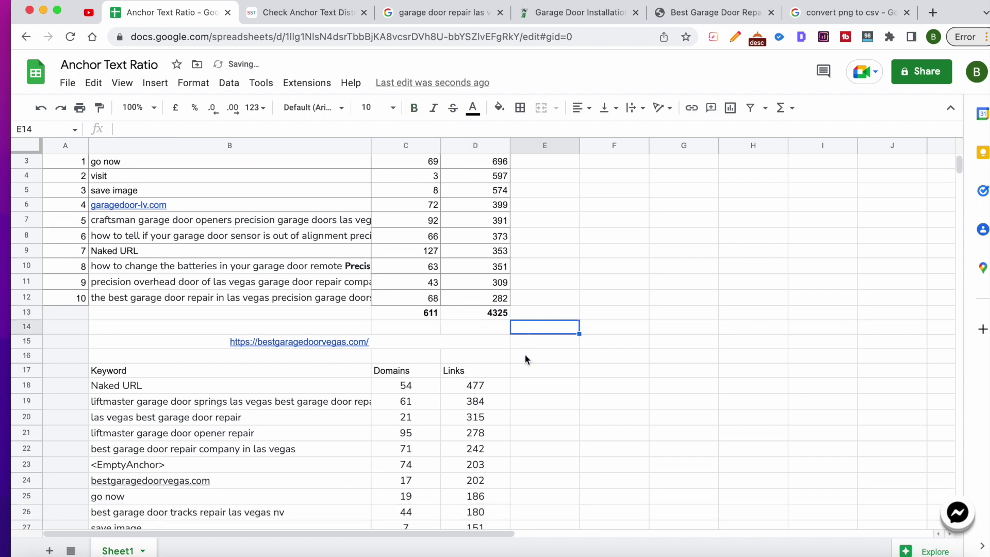
{"action": "scroll", "coordinate": [525, 356], "scroll_direction": "down", "scroll_amount": 1}
{"action": "left_click", "coordinate": [404, 408]}
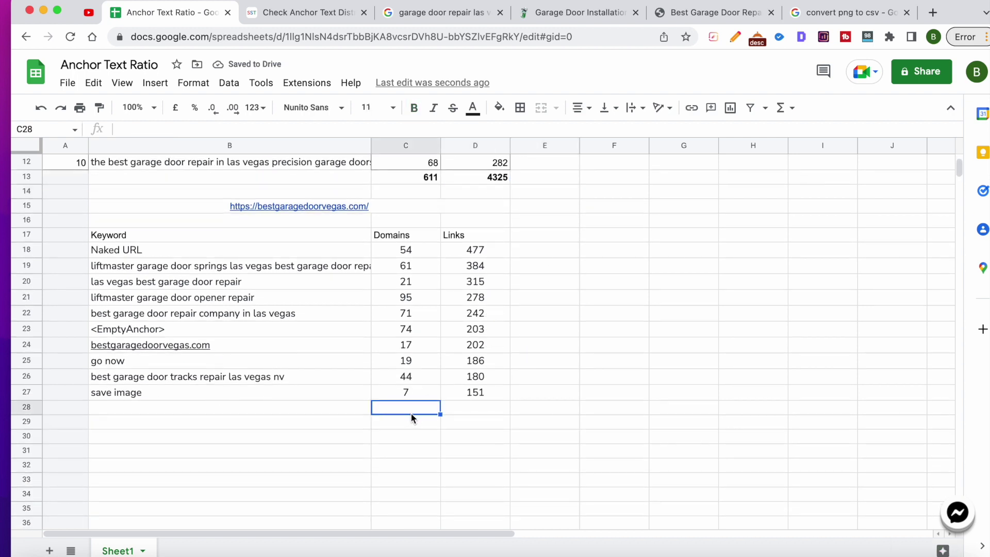
{"action": "type", "text": "=sum("}
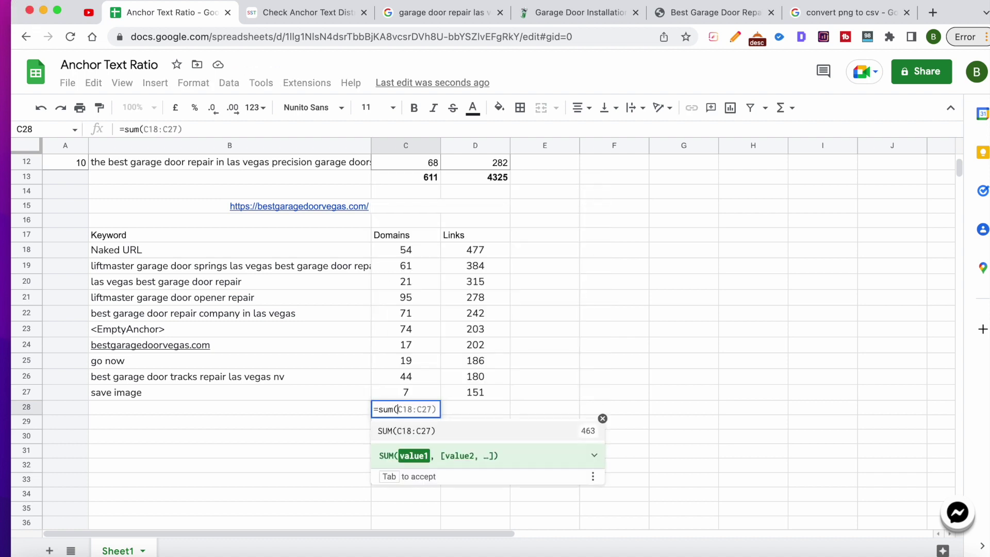
{"action": "key", "text": "Tab"}
Total the bestgaragedoorvegas.com Links column in D28 with =SUM(D18:D27)
{"action": "left_click", "coordinate": [468, 408]}
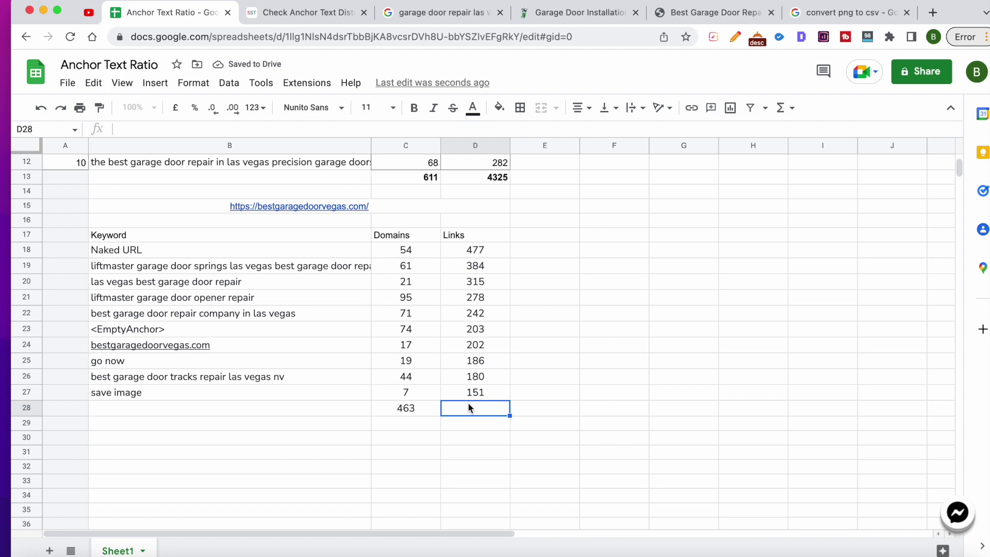
{"action": "type", "text": "="}
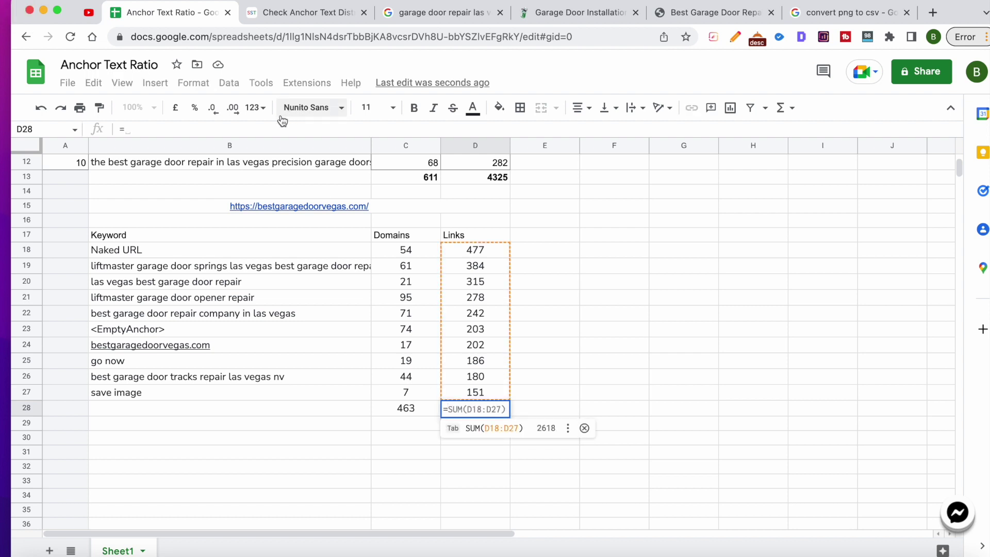
{"action": "type", "text": "sum"}
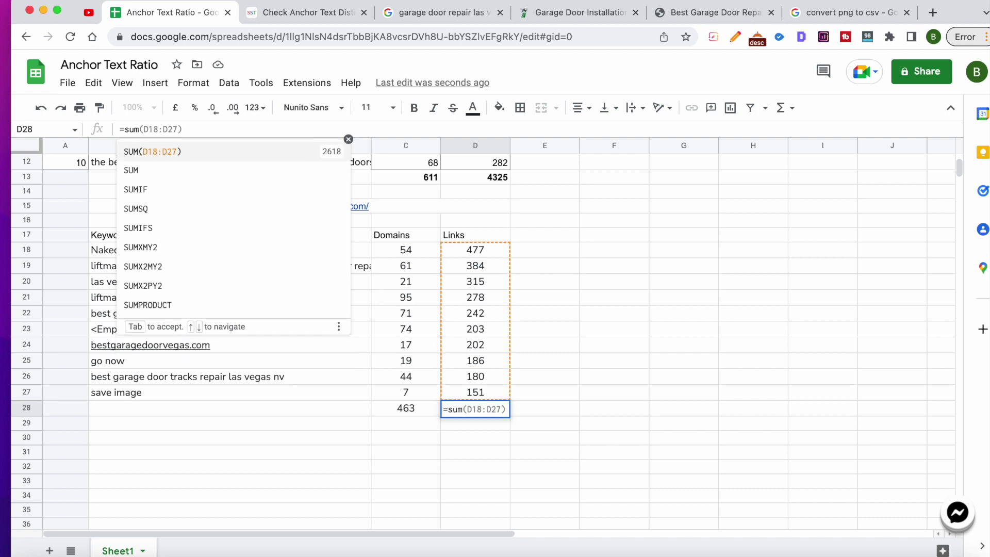
{"action": "key", "text": "Tab"}
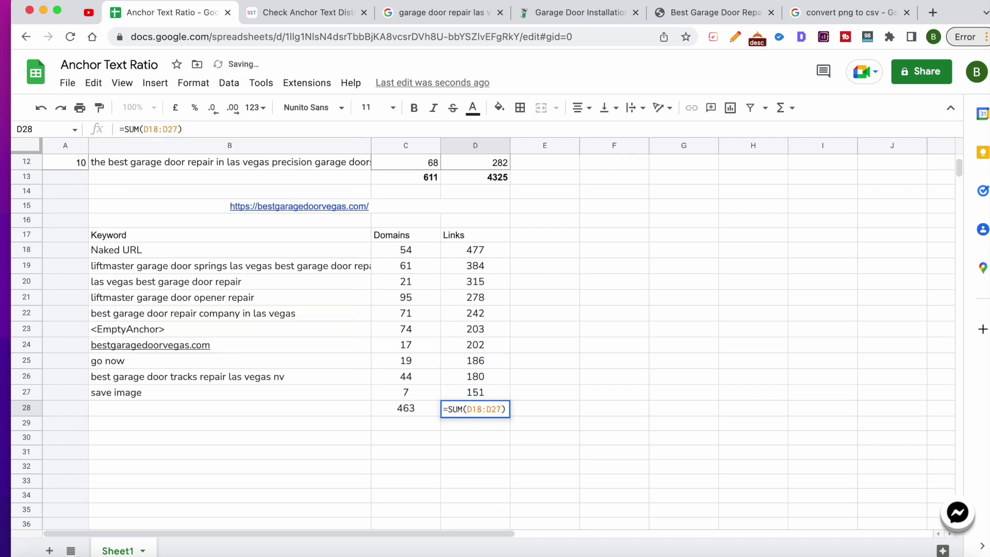
{"action": "key", "text": "Return"}
Make the bestgaragedoorvegas.com Domains and Links totals in C28:D28 bold
{"action": "left_click", "coordinate": [415, 413]}
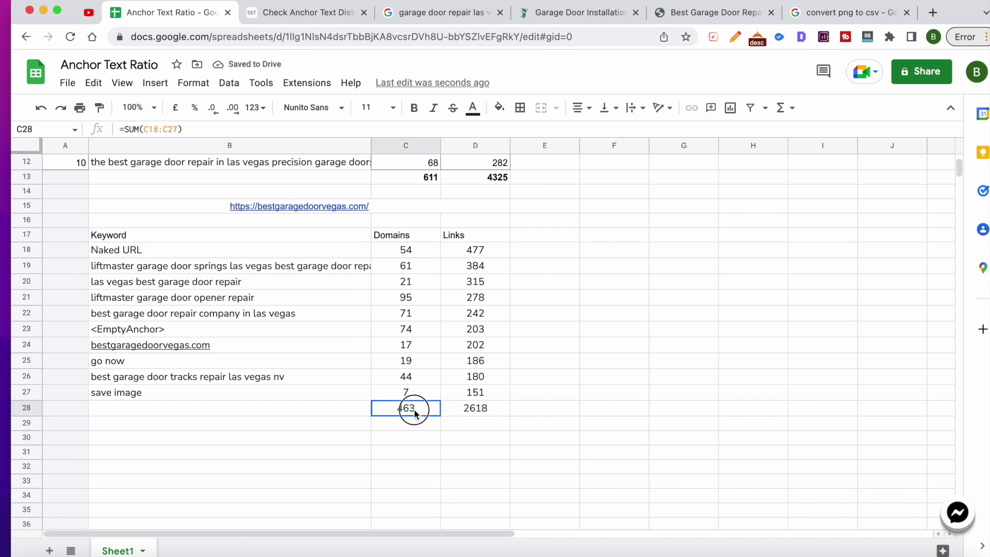
{"action": "left_click_drag", "start_coordinate": [415, 413], "coordinate": [483, 417]}
{"action": "key", "text": "ctrl+b"}
{"action": "left_click", "coordinate": [455, 442]}
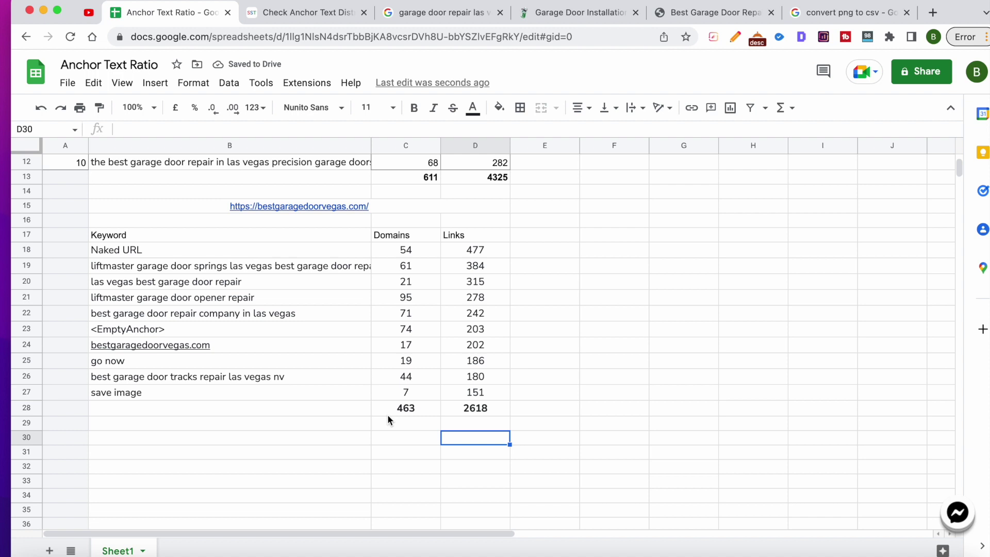
Widen the Keyword column B so that more of the long anchor texts fits
{"action": "scroll", "coordinate": [388, 417], "scroll_direction": "up", "scroll_amount": 4}
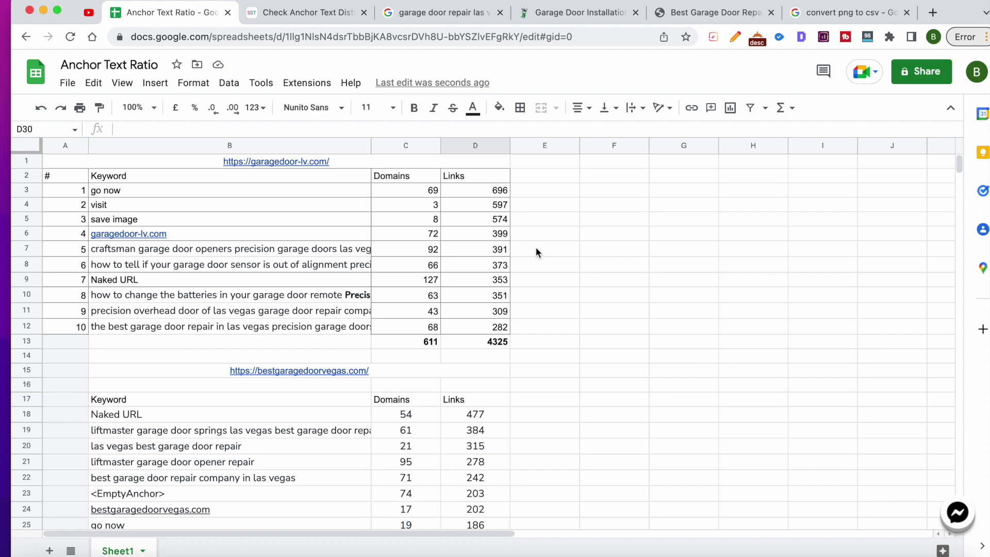
{"action": "scroll", "coordinate": [536, 252], "scroll_direction": "down", "scroll_amount": 1}
{"action": "scroll", "coordinate": [526, 266], "scroll_direction": "down", "scroll_amount": 9}
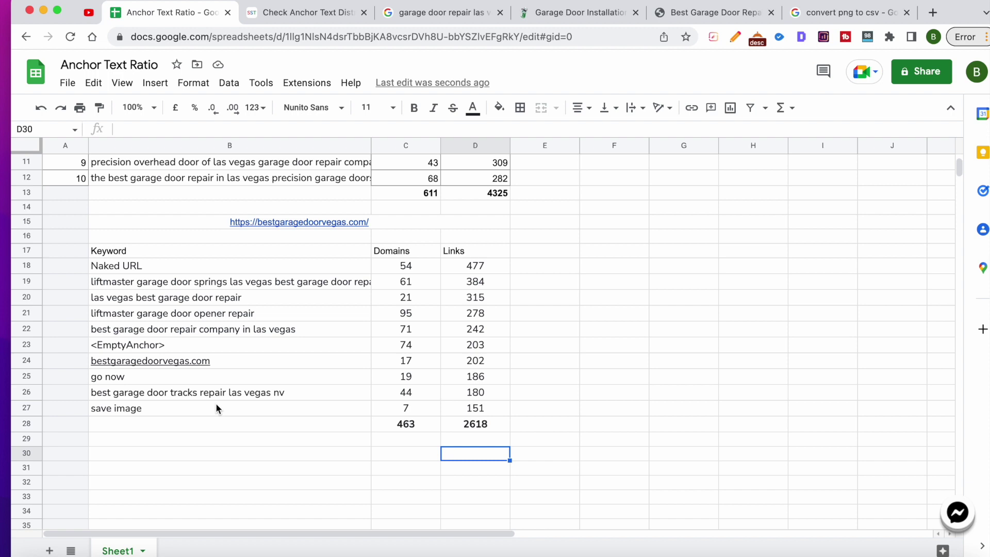
{"action": "scroll", "coordinate": [216, 403], "scroll_direction": "up", "scroll_amount": 1}
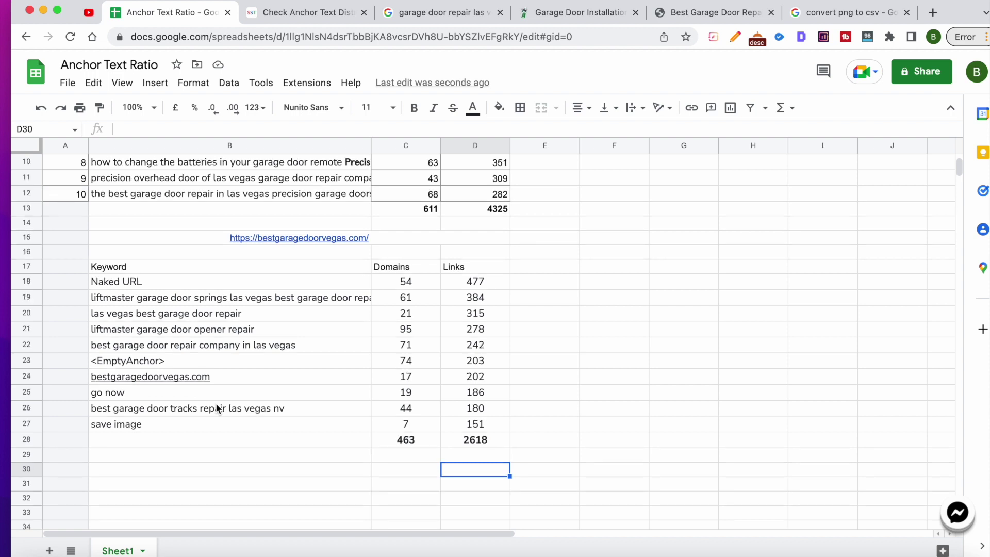
{"action": "scroll", "coordinate": [216, 403], "scroll_direction": "up", "scroll_amount": 5}
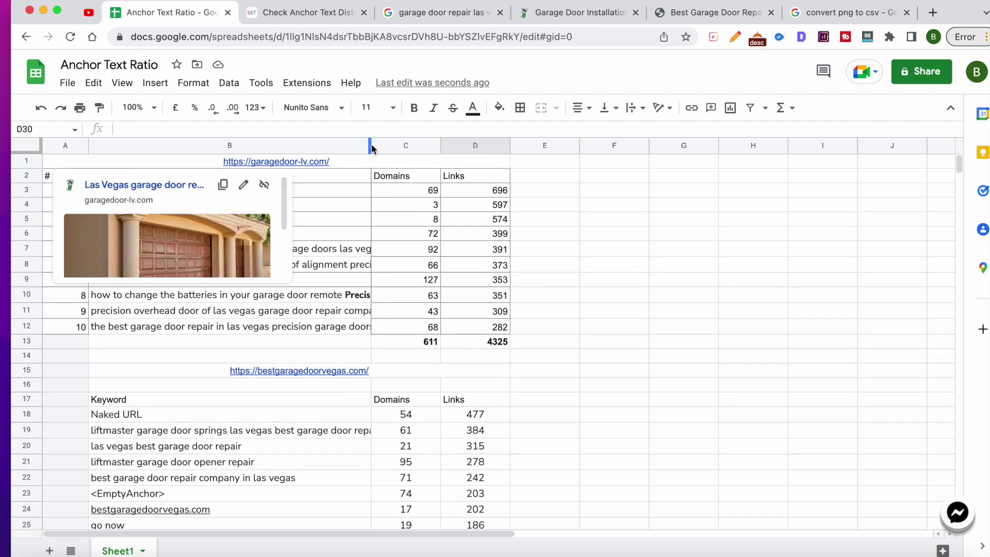
{"action": "left_click_drag", "start_coordinate": [370, 146], "coordinate": [403, 146]}
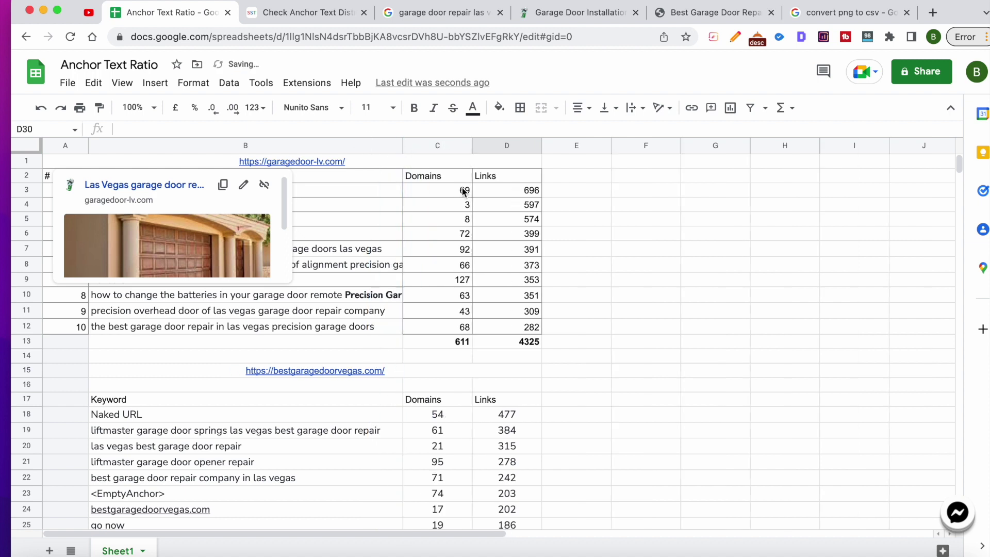
{"action": "left_click", "coordinate": [622, 254]}
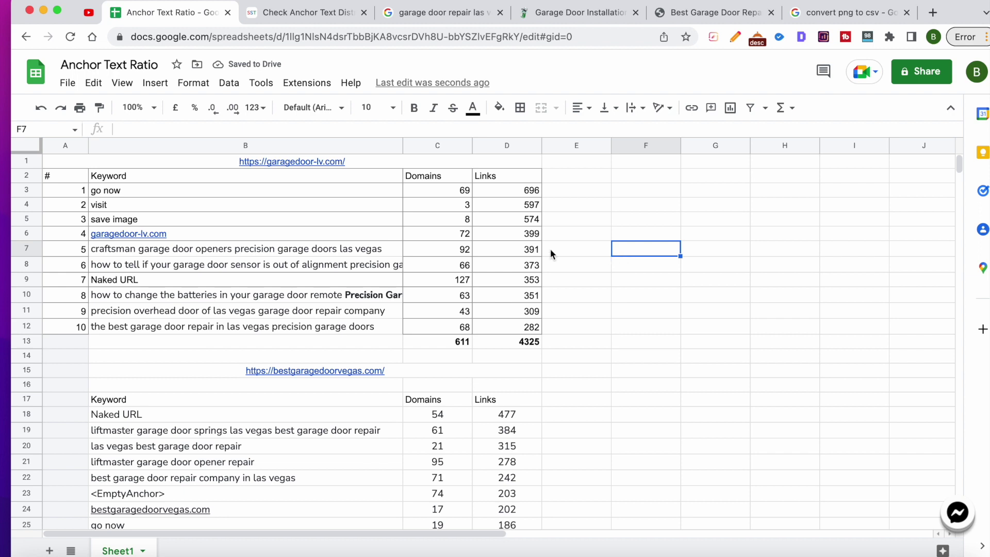
Examine the anchor texts in the garagedoor-lv.com Keyword column row by row
{"action": "left_click", "coordinate": [230, 193]}
{"action": "key", "text": "Down"}
{"action": "key", "text": "Down"}
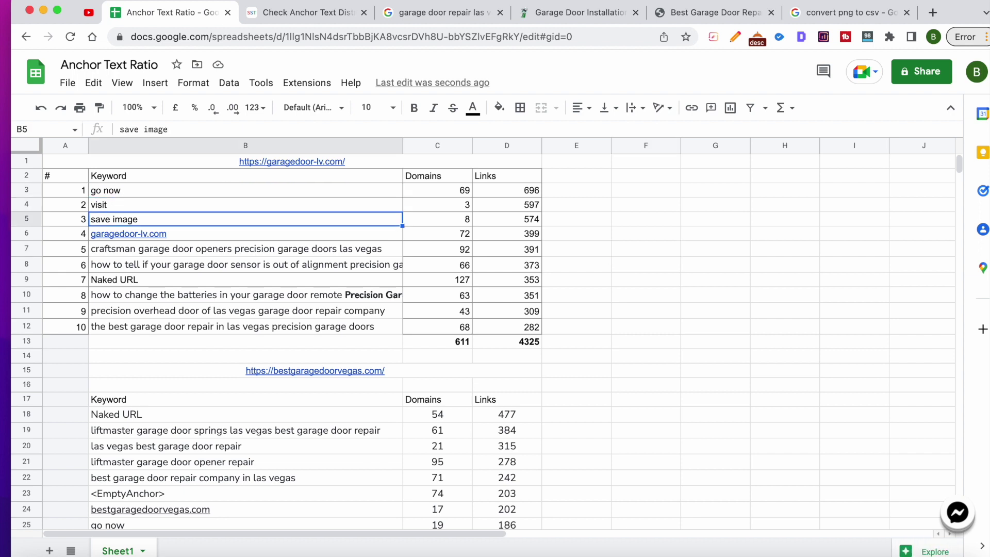
{"action": "key", "text": "Down"}
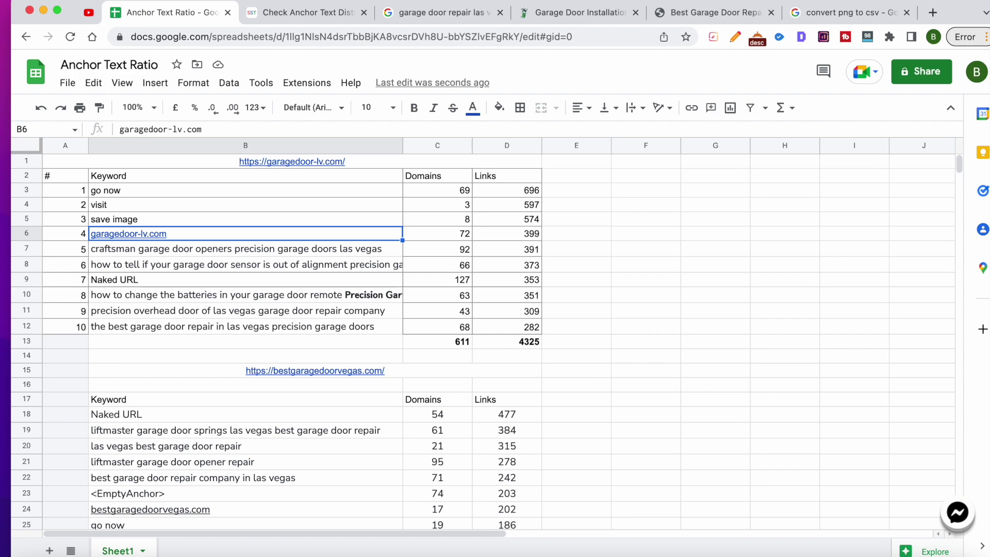
{"action": "key", "text": "Down"}
{"action": "key", "text": "Down"}
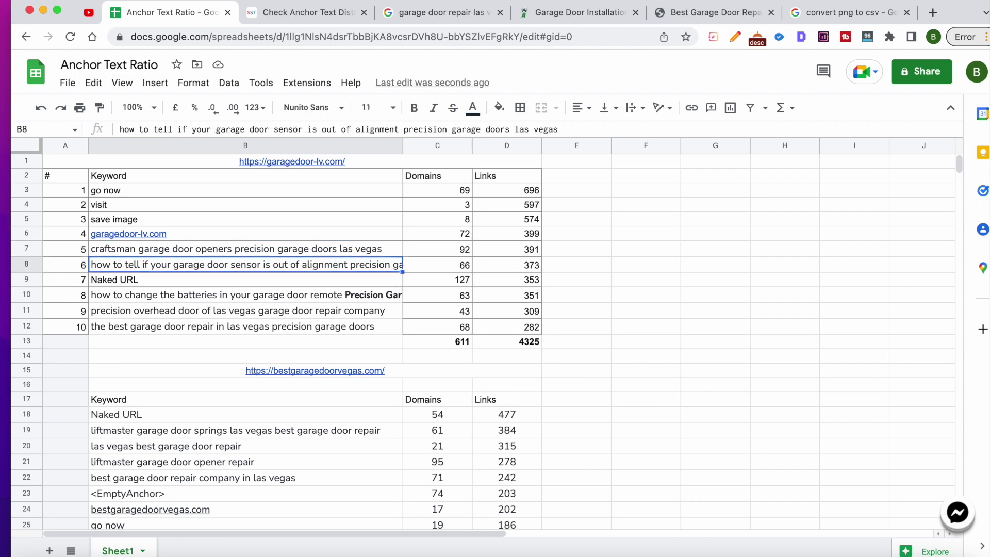
{"action": "key", "text": "Down"}
{"action": "key", "text": "Up"}
{"action": "key", "text": "Up"}
{"action": "key", "text": "Up"}
{"action": "key", "text": "Up"}
{"action": "key", "text": "Up"}
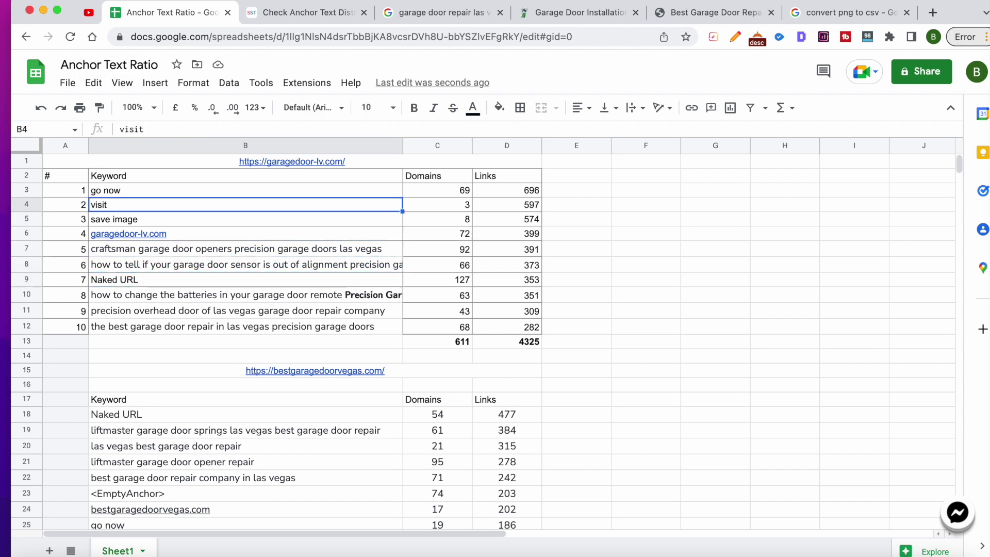
{"action": "key", "text": "Down"}
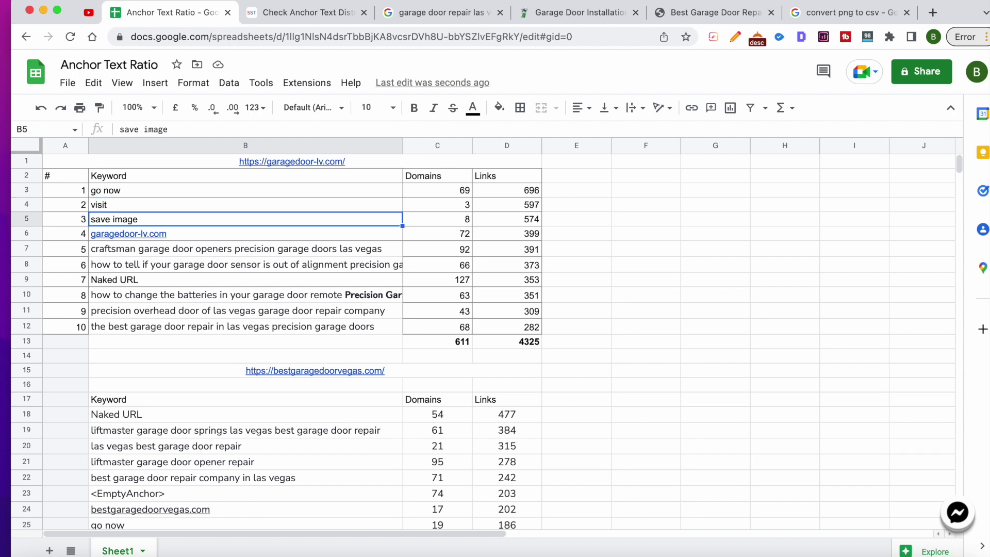
{"action": "key", "text": "Up"}
{"action": "key", "text": "Up"}
{"action": "key", "text": "Down"}
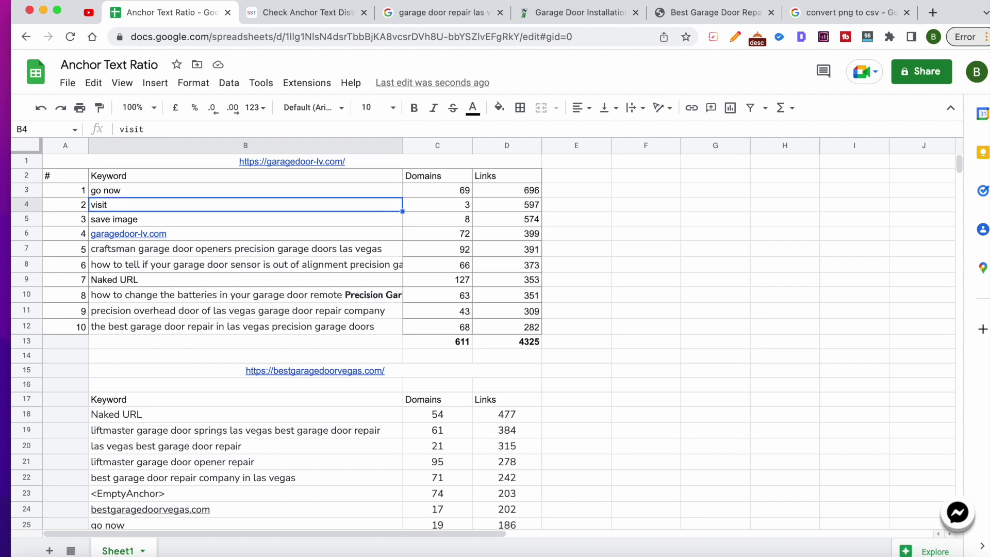
{"action": "key", "text": "Down"}
{"action": "key", "text": "Down"}
{"action": "key", "text": "Down"}
{"action": "key", "text": "Down"}
{"action": "key", "text": "Down"}
{"action": "key", "text": "Down"}
{"action": "key", "text": "Down"}
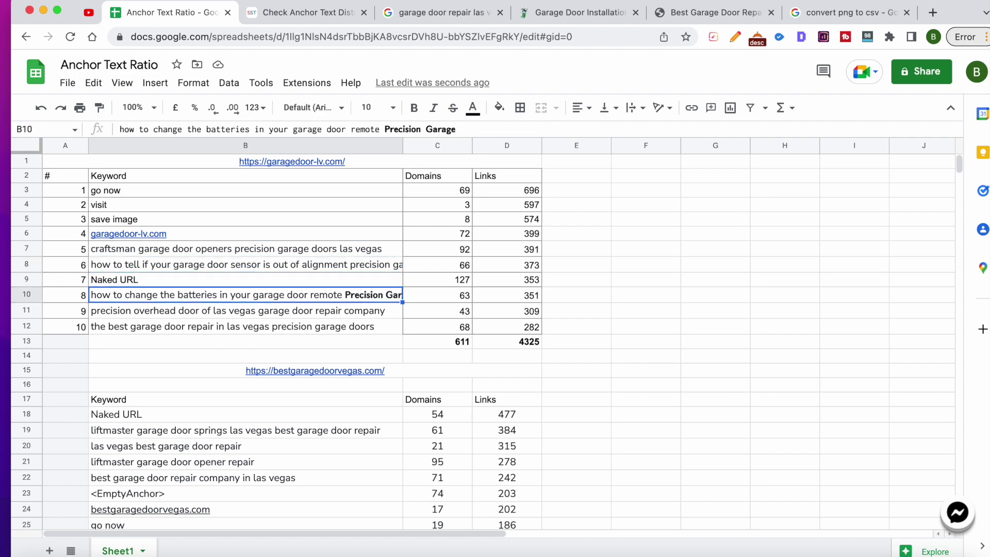
{"action": "key", "text": "Up"}
{"action": "key", "text": "Down"}
{"action": "key", "text": "Down"}
{"action": "key", "text": "Down"}
{"action": "key", "text": "Down"}
{"action": "key", "text": "Down"}
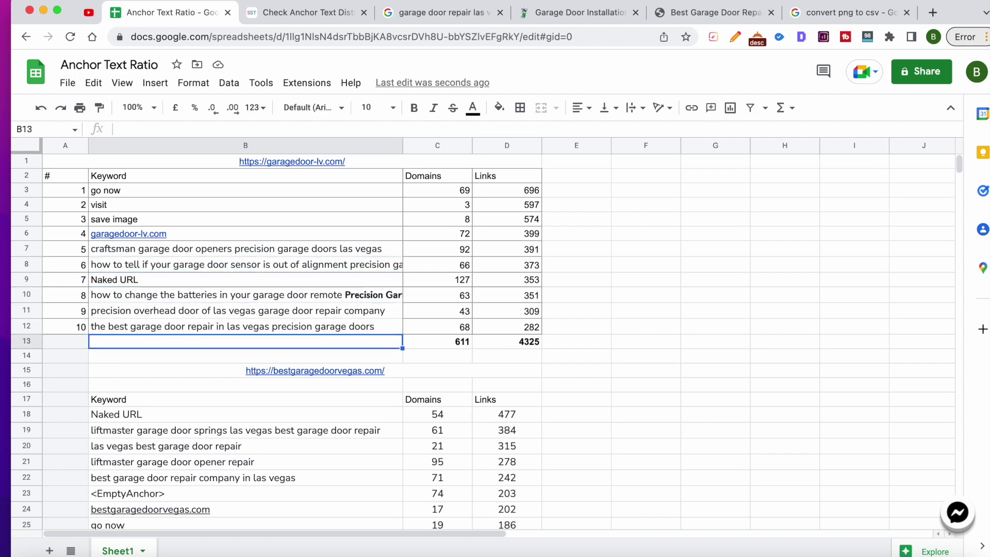
Compare the anchor texts in the bestgaragedoorvegas.com Keyword column with those in the garagedoor-lv.com table
{"action": "key", "text": "Down"}
{"action": "key", "text": "Down"}
{"action": "key", "text": "Down"}
{"action": "key", "text": "Down"}
{"action": "key", "text": "Down"}
{"action": "key", "text": "Down"}
{"action": "key", "text": "Down"}
{"action": "key", "text": "Down"}
{"action": "key", "text": "Down"}
{"action": "key", "text": "Down"}
{"action": "key", "text": "Down"}
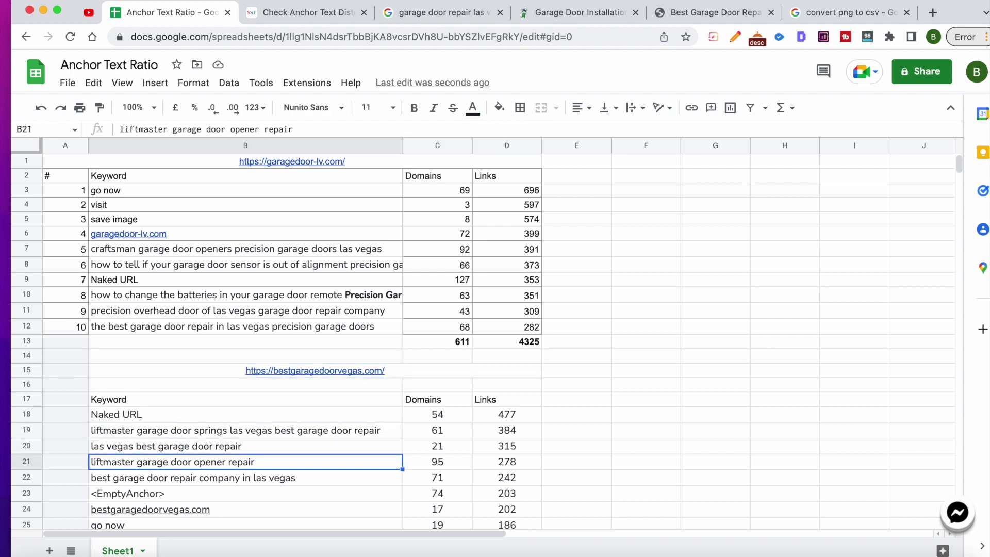
{"action": "key", "text": "Down"}
{"action": "key", "text": "Down"}
{"action": "key", "text": "Down"}
{"action": "key", "text": "Down"}
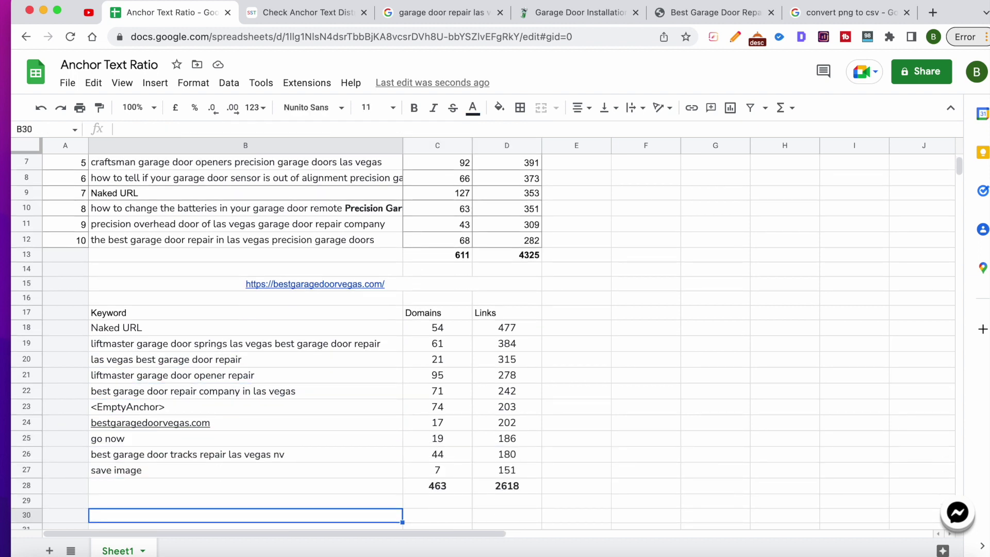
{"action": "key", "text": "Up"}
{"action": "key", "text": "Up"}
{"action": "key", "text": "Up"}
{"action": "key", "text": "Up"}
{"action": "key", "text": "Up"}
{"action": "key", "text": "Up"}
{"action": "key", "text": "Up"}
{"action": "key", "text": "Up"}
{"action": "key", "text": "Up"}
{"action": "key", "text": "Up"}
{"action": "key", "text": "Up"}
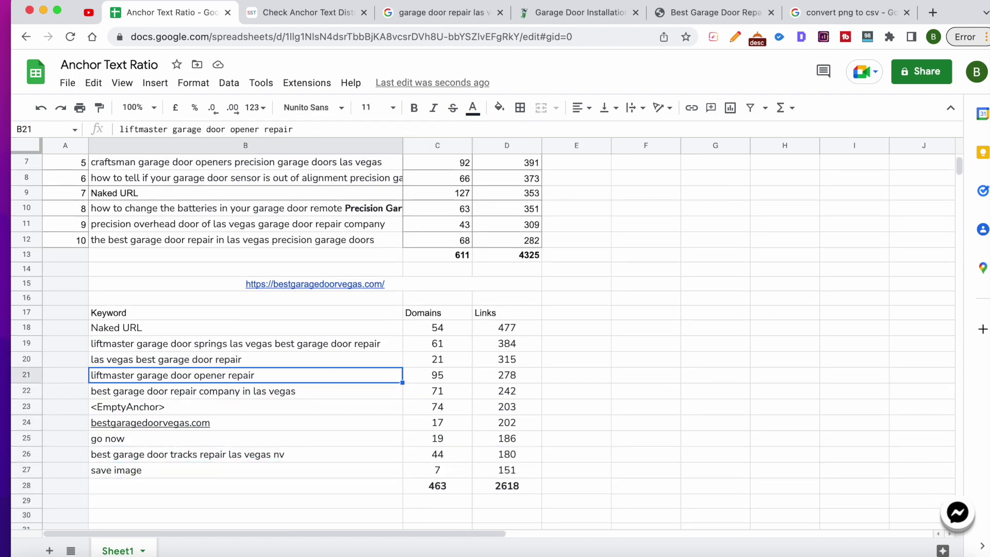
{"action": "key", "text": "Up"}
{"action": "key", "text": "Up"}
{"action": "key", "text": "Up"}
{"action": "key", "text": "Up"}
{"action": "key", "text": "Up"}
{"action": "key", "text": "Up"}
{"action": "key", "text": "Up"}
{"action": "key", "text": "Up"}
{"action": "key", "text": "Up"}
{"action": "key", "text": "Up"}
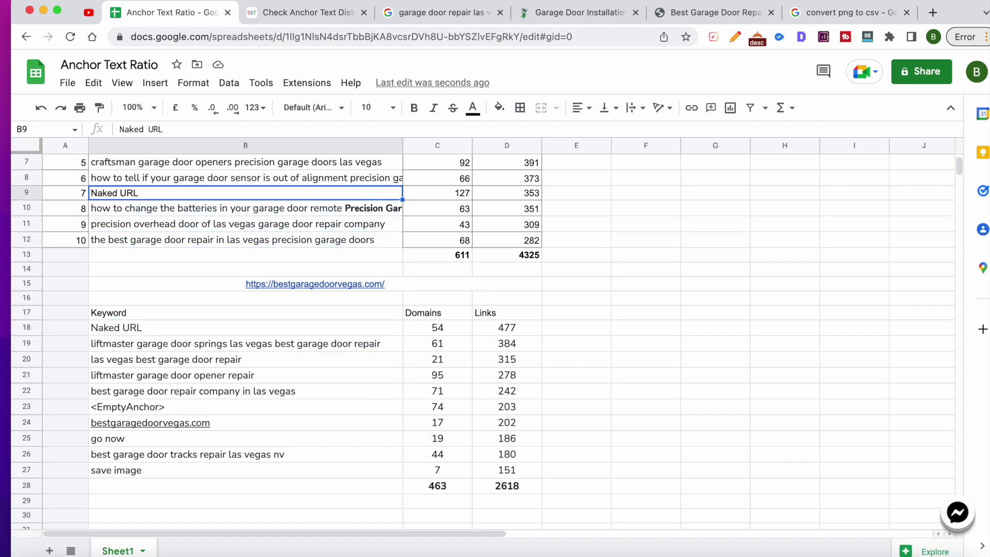
{"action": "key", "text": "Down"}
{"action": "scroll", "coordinate": [483, 335], "scroll_direction": "up", "scroll_amount": 3}
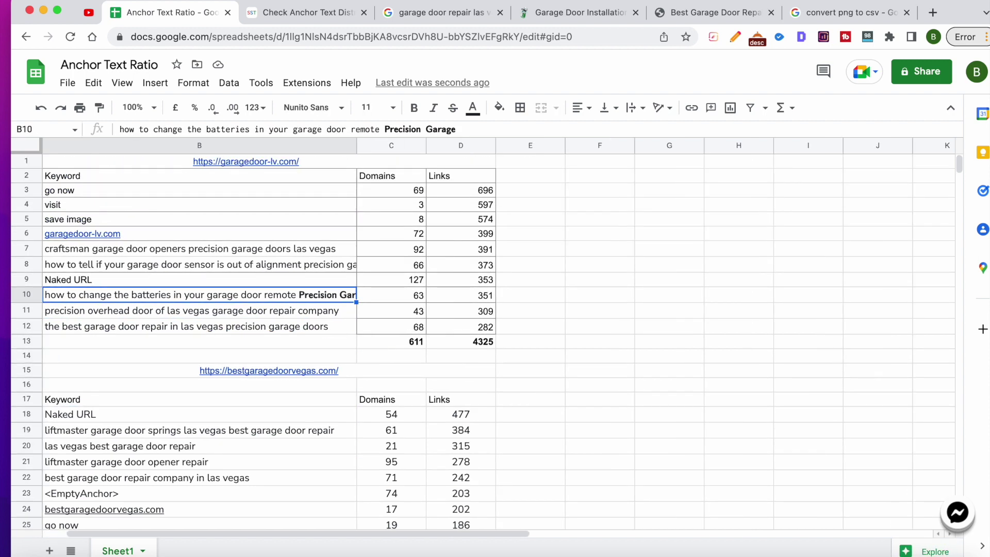
{"action": "key", "text": "Down"}
{"action": "key", "text": "Down"}
{"action": "key", "text": "Down"}
{"action": "key", "text": "Down"}
{"action": "key", "text": "Down"}
{"action": "key", "text": "Down"}
{"action": "key", "text": "Down"}
{"action": "key", "text": "Down"}
{"action": "key", "text": "Down"}
{"action": "key", "text": "Down"}
{"action": "key", "text": "Down"}
{"action": "key", "text": "Down"}
{"action": "key", "text": "Down"}
{"action": "key", "text": "Down"}
{"action": "key", "text": "Down"}
{"action": "key", "text": "Down"}
{"action": "key", "text": "Down"}
{"action": "key", "text": "Down"}
{"action": "key", "text": "Down"}
{"action": "key", "text": "Down"}
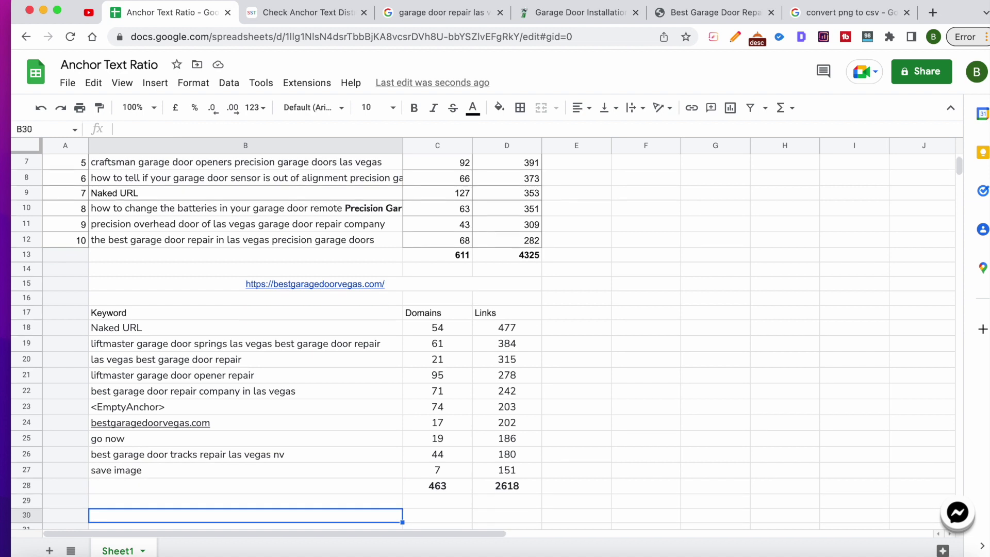
{"action": "key", "text": "Up"}
{"action": "key", "text": "Up"}
{"action": "key", "text": "Up"}
{"action": "key", "text": "Up"}
{"action": "key", "text": "Up"}
{"action": "key", "text": "Up"}
{"action": "key", "text": "Up"}
{"action": "key", "text": "Up"}
{"action": "key", "text": "Up"}
{"action": "key", "text": "Up"}
{"action": "key", "text": "Up"}
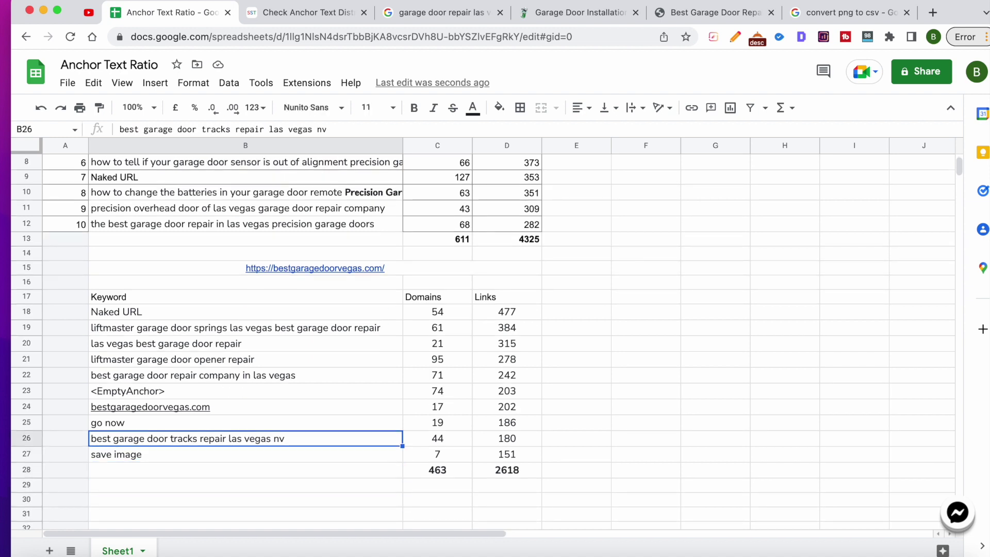
{"action": "key", "text": "Up"}
{"action": "key", "text": "Up"}
{"action": "key", "text": "Up"}
{"action": "key", "text": "Up"}
{"action": "key", "text": "Up"}
{"action": "key", "text": "Up"}
{"action": "key", "text": "Up"}
{"action": "key", "text": "Up"}
{"action": "key", "text": "Up"}
{"action": "key", "text": "Up"}
{"action": "key", "text": "Up"}
{"action": "key", "text": "Up"}
{"action": "key", "text": "Up"}
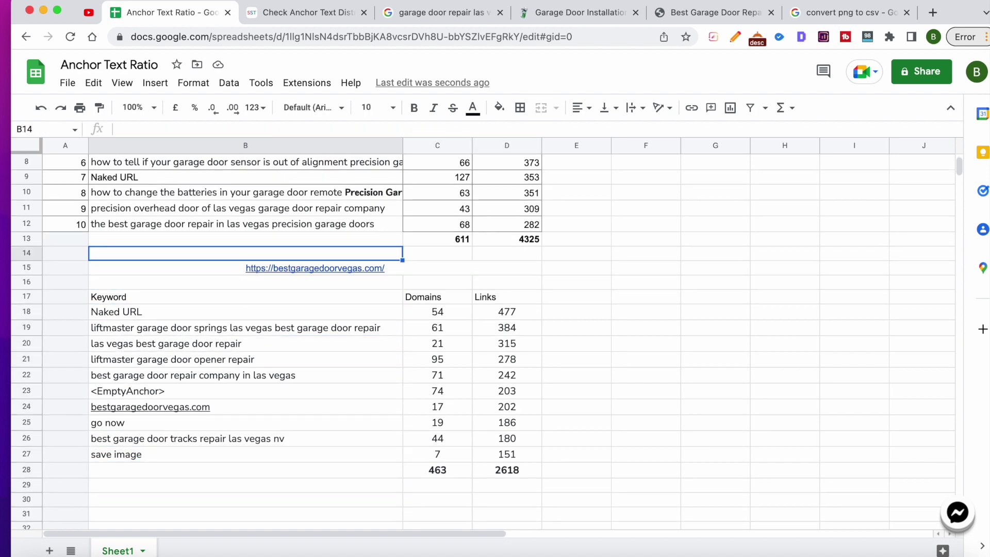
{"action": "key", "text": "Up"}
{"action": "key", "text": "Up"}
{"action": "key", "text": "Up"}
{"action": "key", "text": "Up"}
{"action": "key", "text": "Up"}
{"action": "key", "text": "Up"}
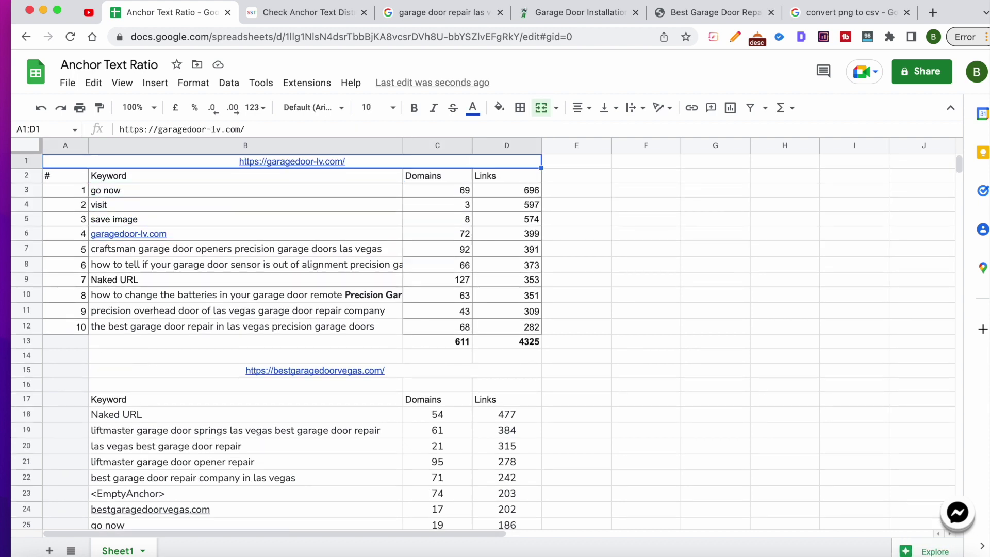
Calculate each garagedoor-lv.com anchor's share of the total links in E3:E12, using =D3/$D$13 in the first row
{"action": "key", "text": "Down"}
{"action": "key", "text": "Down"}
{"action": "key", "text": "Right"}
{"action": "key", "text": "Right"}
{"action": "key", "text": "Right"}
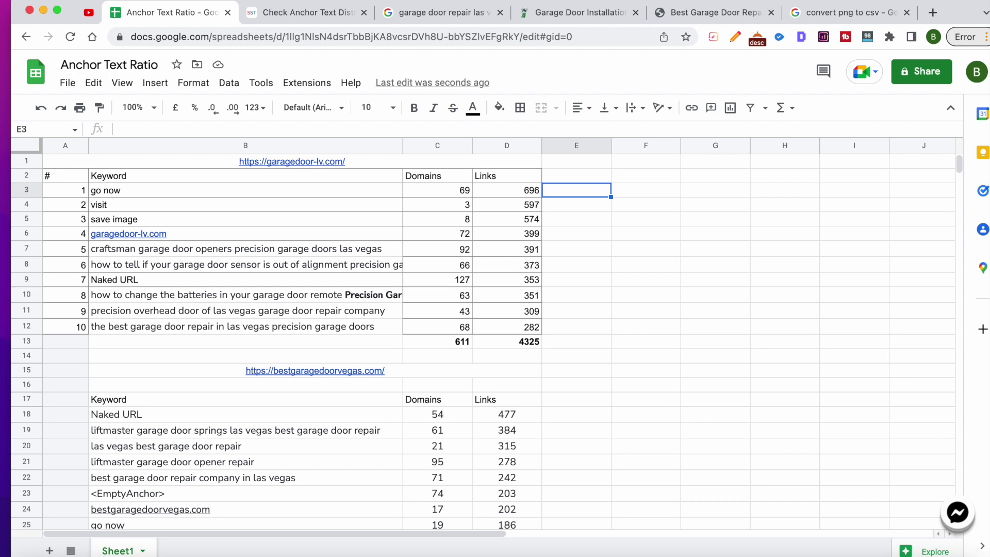
{"action": "left_click", "coordinate": [268, 122]}
{"action": "type", "text": "="}
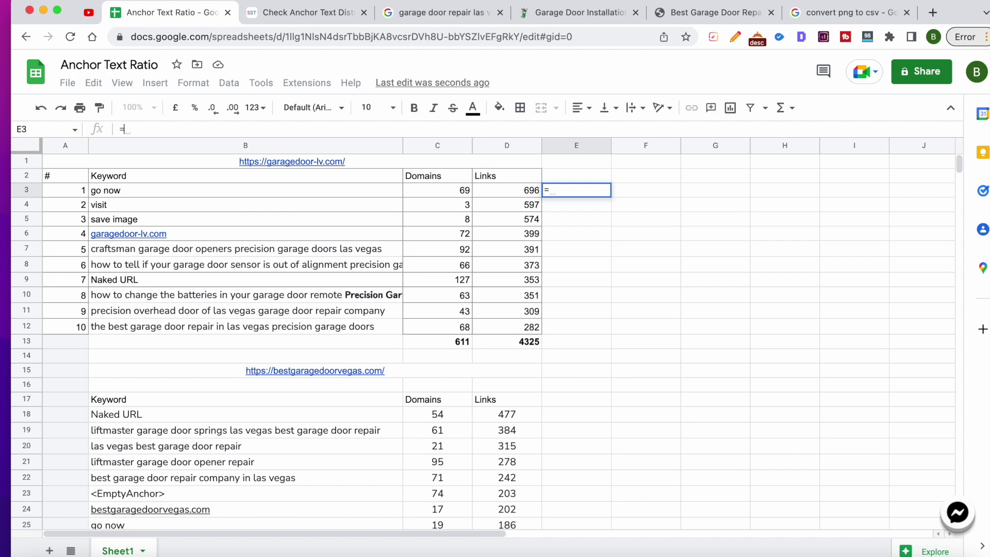
{"action": "type", "text": "("}
{"action": "left_click", "coordinate": [517, 190]}
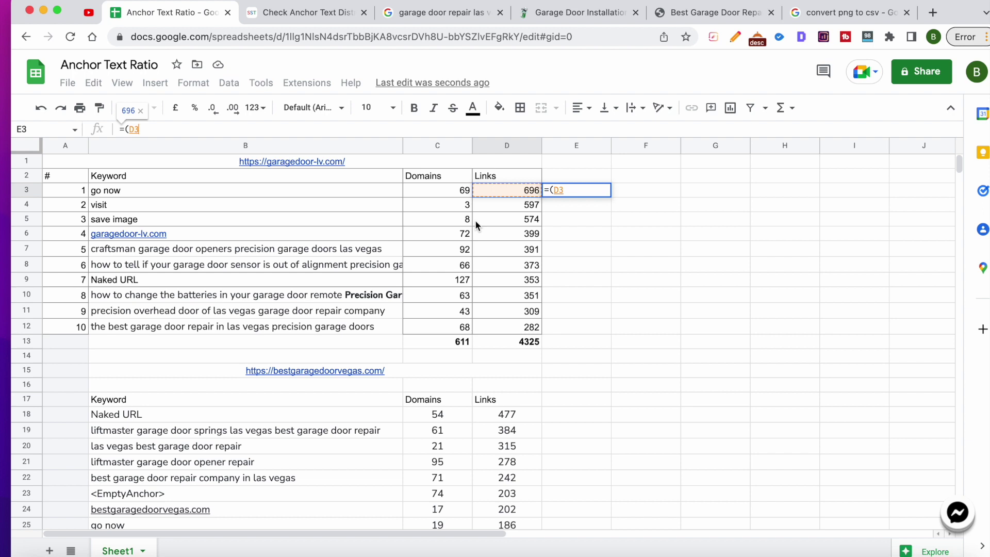
{"action": "key", "text": "BackSpace"}
{"action": "key", "text": "BackSpace"}
{"action": "key", "text": "BackSpace"}
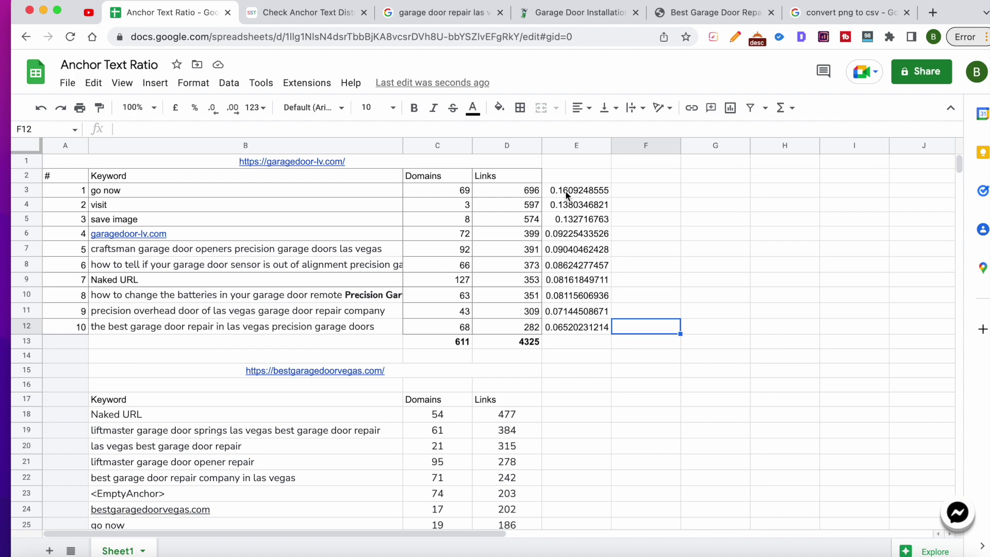
Format the garagedoor-lv.com link ratios in E3:E12 as percentages
{"action": "left_click", "coordinate": [511, 205]}
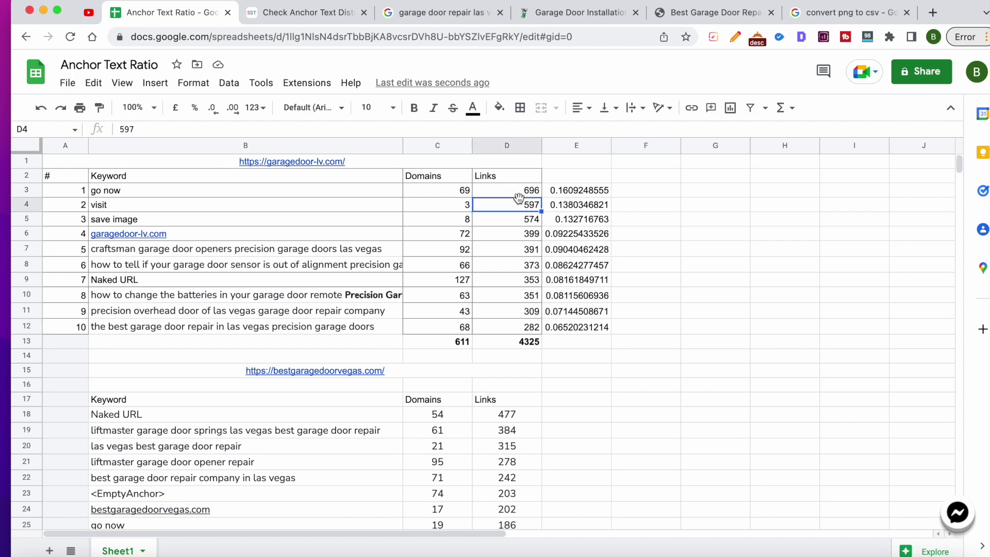
{"action": "left_click", "coordinate": [520, 341]}
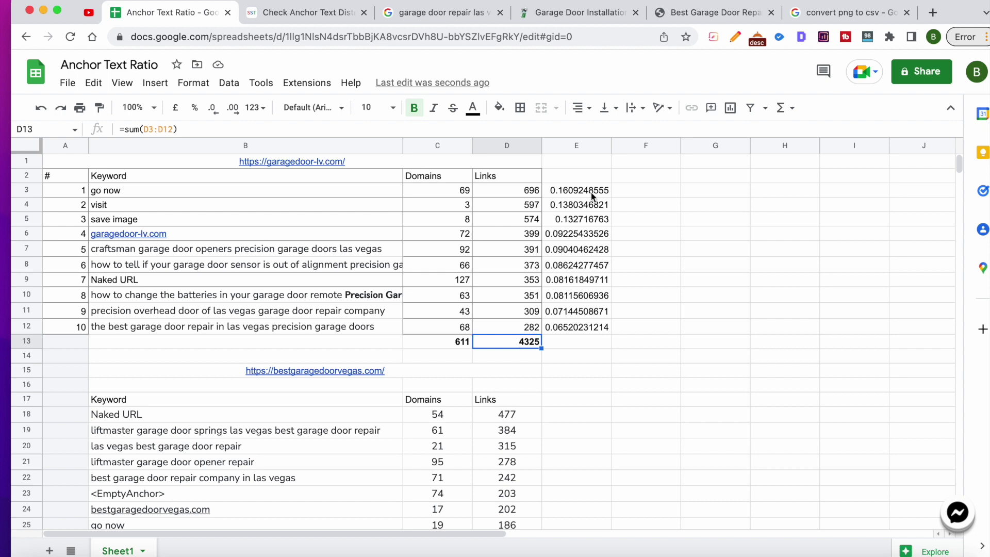
{"action": "left_click_drag", "start_coordinate": [580, 190], "coordinate": [595, 327]}
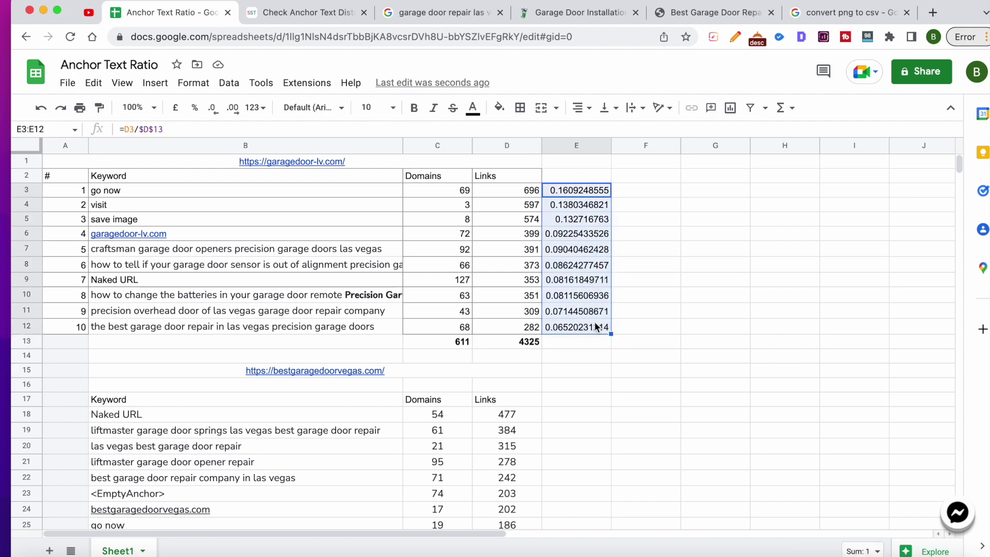
{"action": "left_click", "coordinate": [195, 108]}
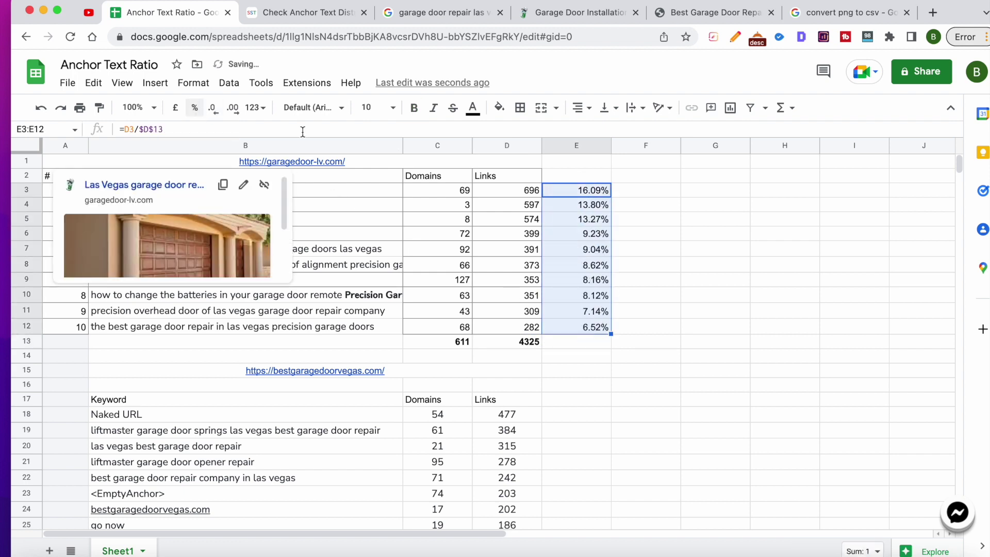
{"action": "left_click", "coordinate": [642, 223]}
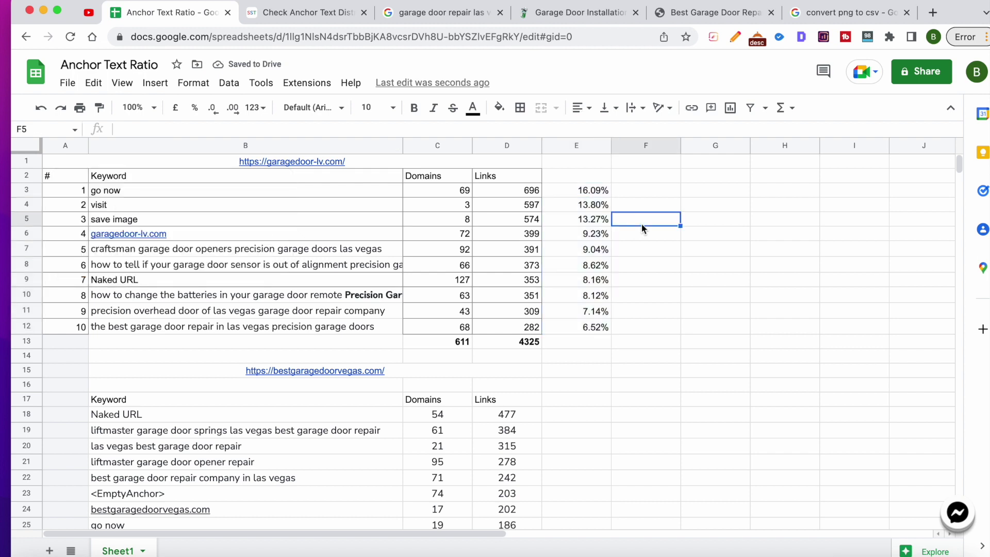
Calculate each bestgaragedoorvegas.com anchor's link ratio in E18:E27 by dividing its Links value by the fixed total in D28
{"action": "left_click", "coordinate": [566, 401]}
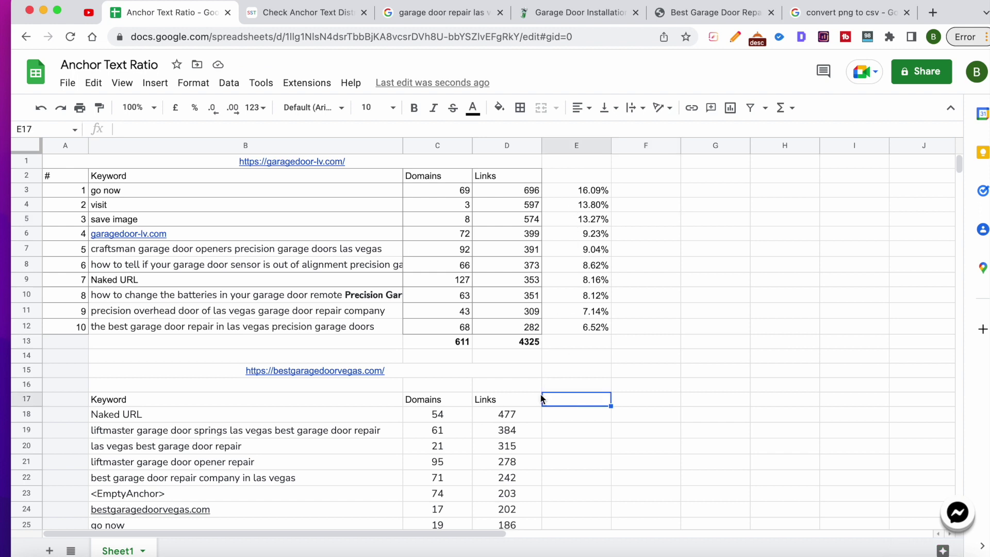
{"action": "left_click", "coordinate": [546, 415]}
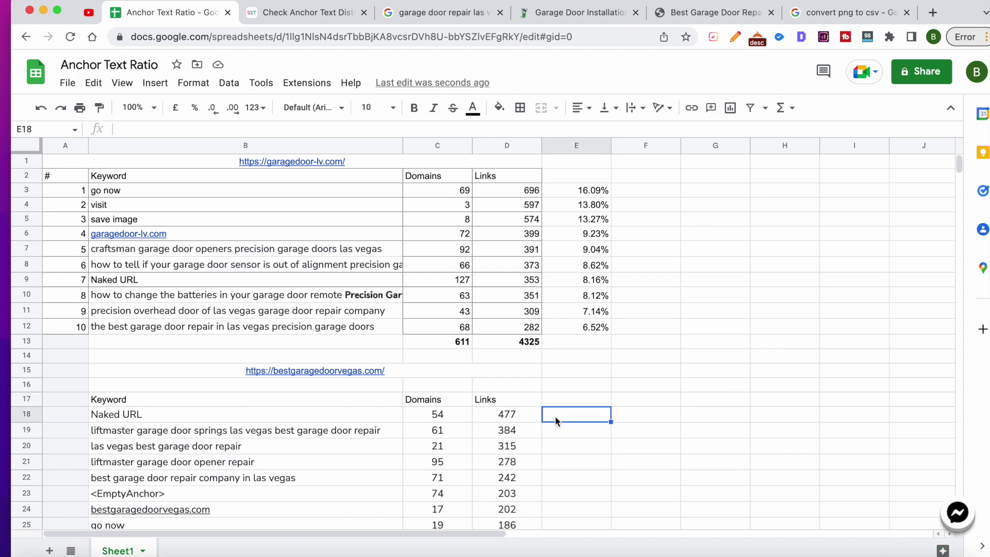
{"action": "type", "text": "="}
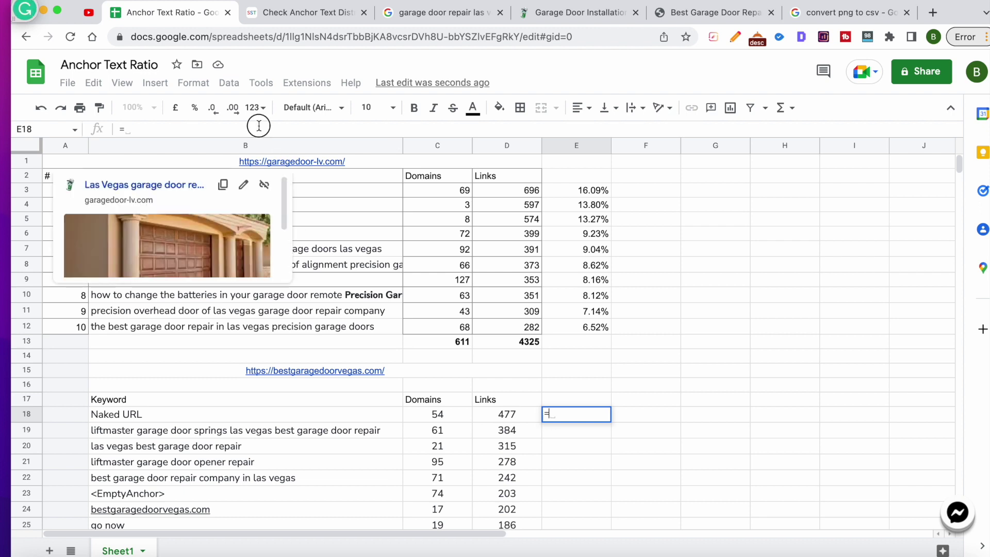
{"action": "left_click", "coordinate": [259, 125]}
{"action": "type", "text": "D18/$d$"}
{"action": "scroll", "coordinate": [382, 284], "scroll_direction": "down", "scroll_amount": 3}
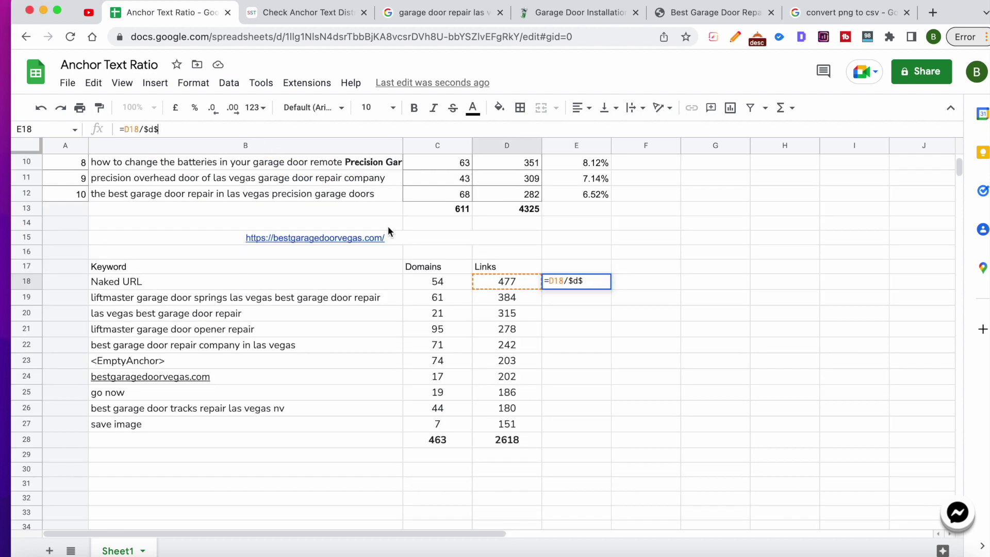
{"action": "type", "text": "27"}
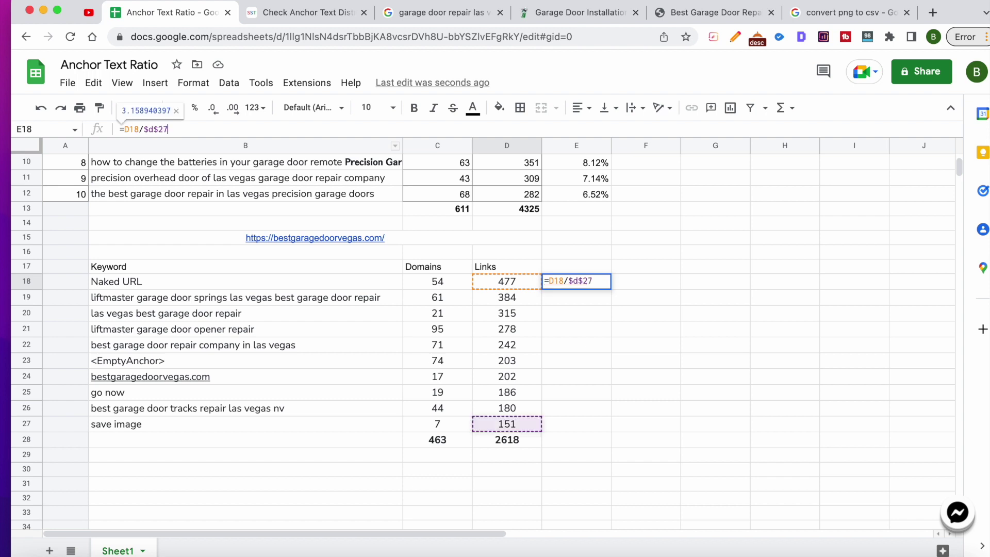
{"action": "key", "text": "BackSpace"}
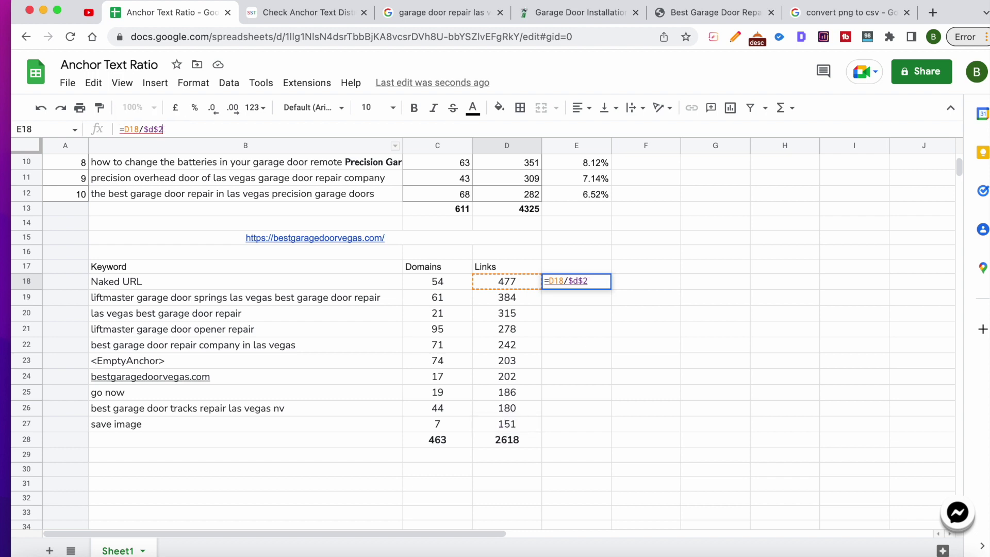
{"action": "key", "text": "Return"}
{"action": "key", "text": "ctrl+Return"}
{"action": "left_click", "coordinate": [648, 336]}
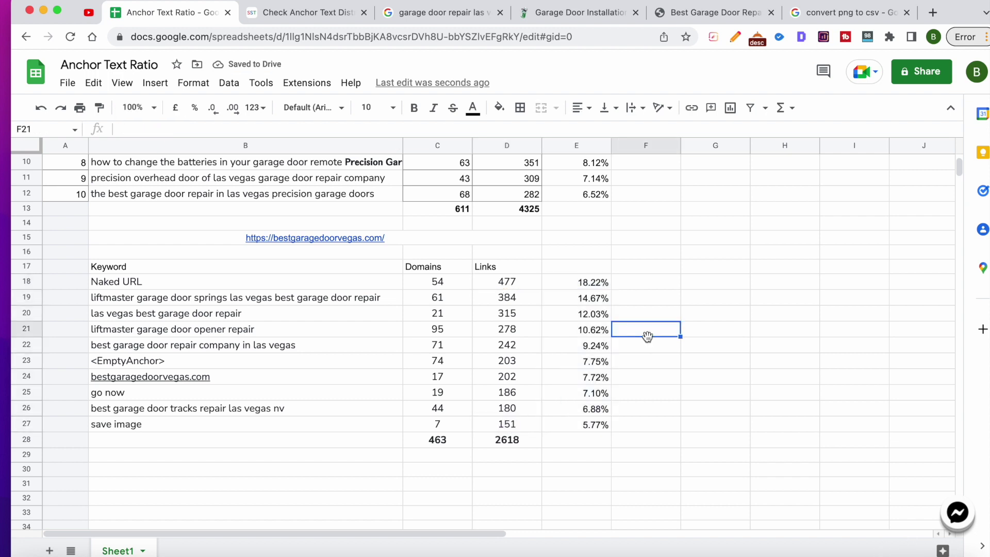
Compare the percentage ratios of the garagedoor-lv.com anchor texts with those in the bestgaragedoorvegas.com table
{"action": "scroll", "coordinate": [523, 401], "scroll_direction": "up", "scroll_amount": 5}
{"action": "key", "text": "Up"}
{"action": "key", "text": "Up"}
{"action": "key", "text": "Up"}
{"action": "key", "text": "Up"}
{"action": "key", "text": "Up"}
{"action": "key", "text": "Up"}
{"action": "key", "text": "Up"}
{"action": "key", "text": "Up"}
{"action": "key", "text": "Up"}
{"action": "key", "text": "Up"}
{"action": "key", "text": "Up"}
{"action": "key", "text": "Up"}
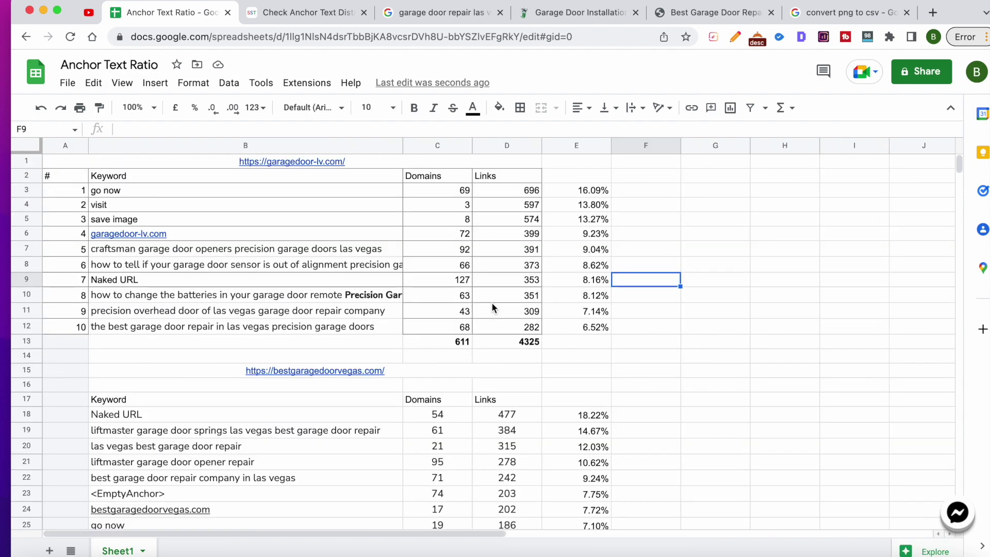
{"action": "scroll", "coordinate": [492, 307], "scroll_direction": "down", "scroll_amount": 5}
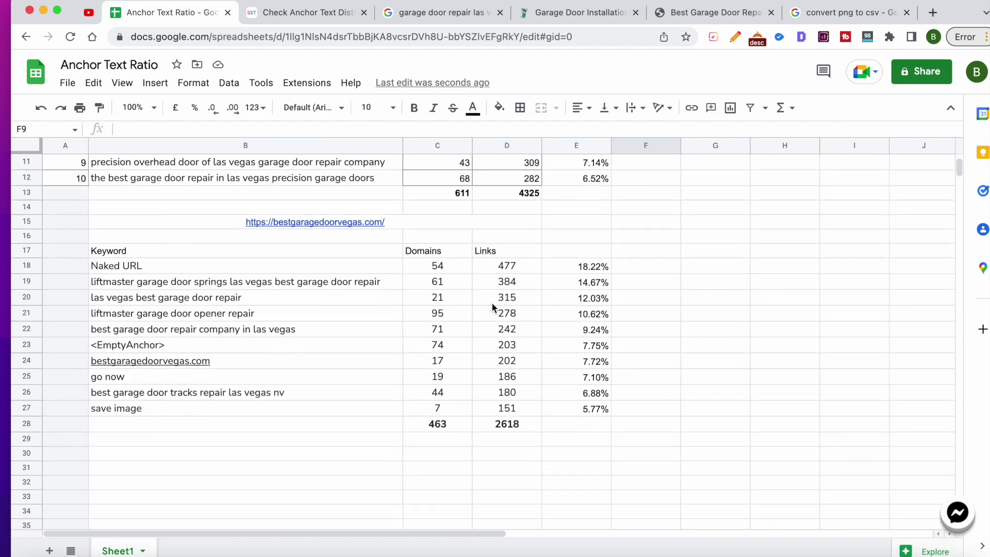
{"action": "scroll", "coordinate": [491, 302], "scroll_direction": "up", "scroll_amount": 5}
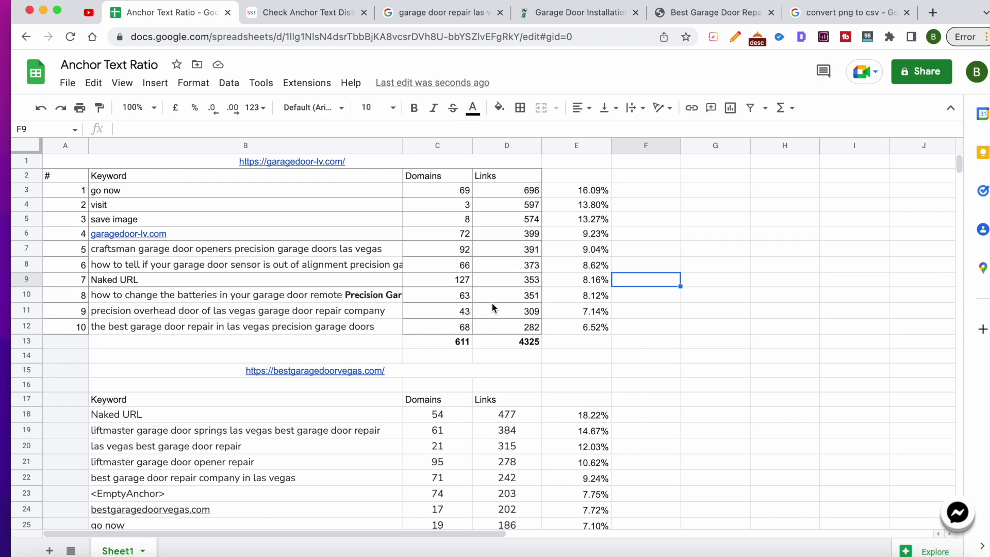
{"action": "scroll", "coordinate": [491, 302], "scroll_direction": "down", "scroll_amount": 3}
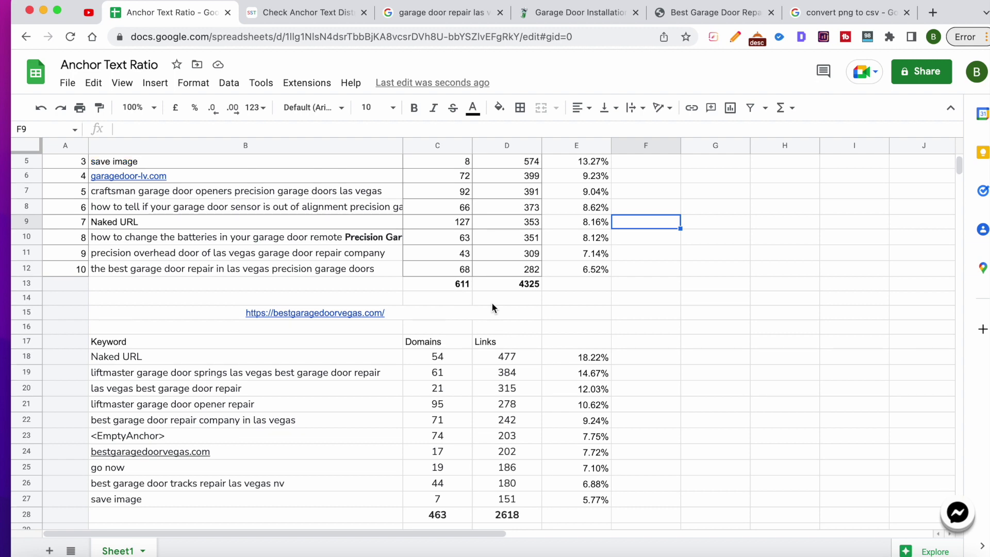
{"action": "scroll", "coordinate": [491, 302], "scroll_direction": "up", "scroll_amount": 3}
{"action": "scroll", "coordinate": [490, 302], "scroll_direction": "right", "scroll_amount": 2}
{"action": "scroll", "coordinate": [491, 309], "scroll_direction": "left", "scroll_amount": 2}
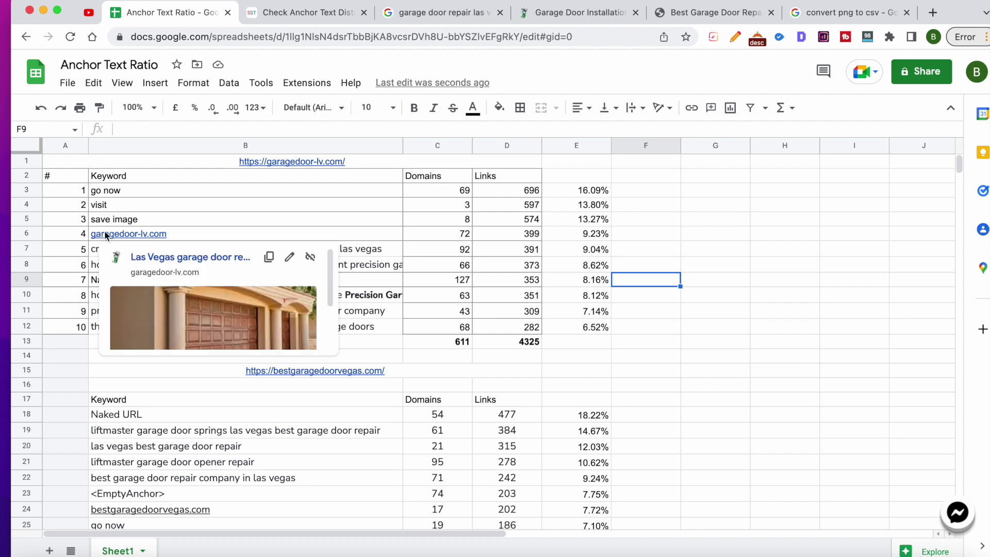
Make the craftsman garage door openers and garage door sensor alignment anchor texts in B7 and B8 bold
{"action": "left_click", "coordinate": [165, 199]}
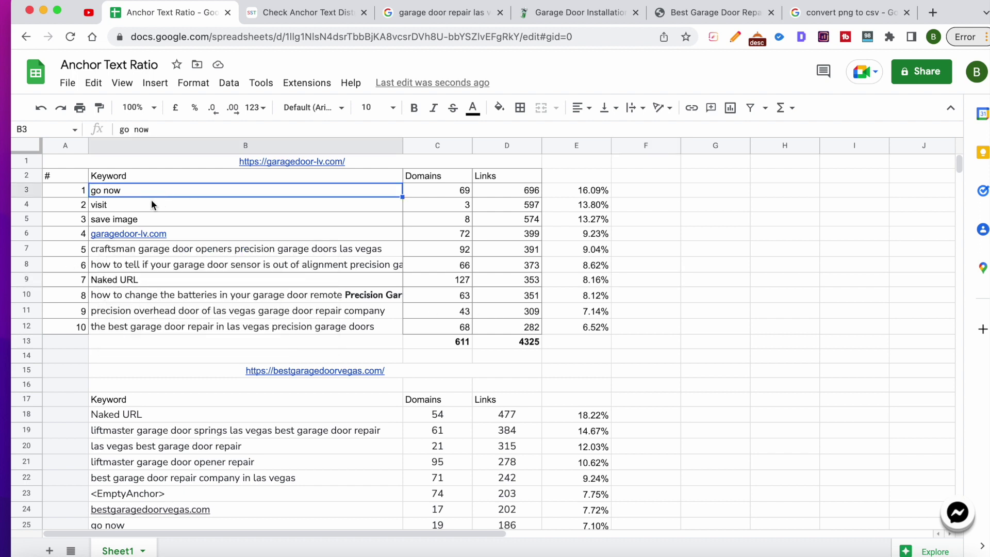
{"action": "left_click", "coordinate": [143, 203]}
{"action": "left_click", "coordinate": [189, 223]}
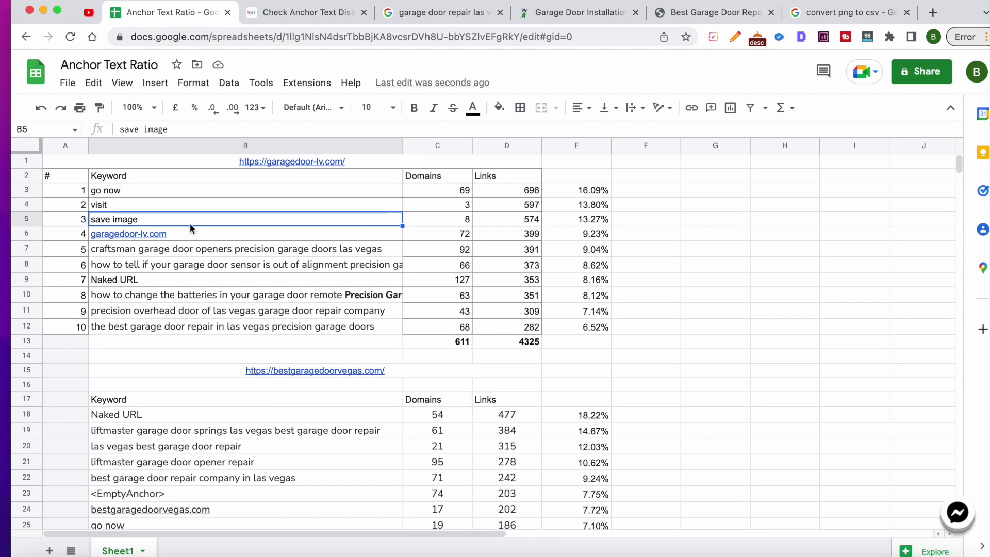
{"action": "left_click", "coordinate": [216, 238]}
{"action": "left_click", "coordinate": [387, 249]}
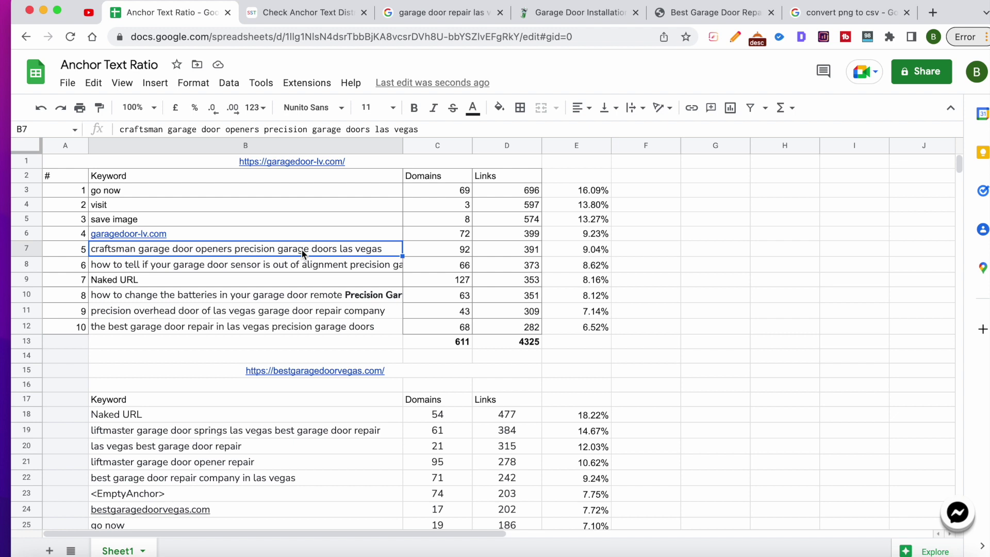
{"action": "key", "text": "super+b"}
{"action": "left_click", "coordinate": [292, 265]}
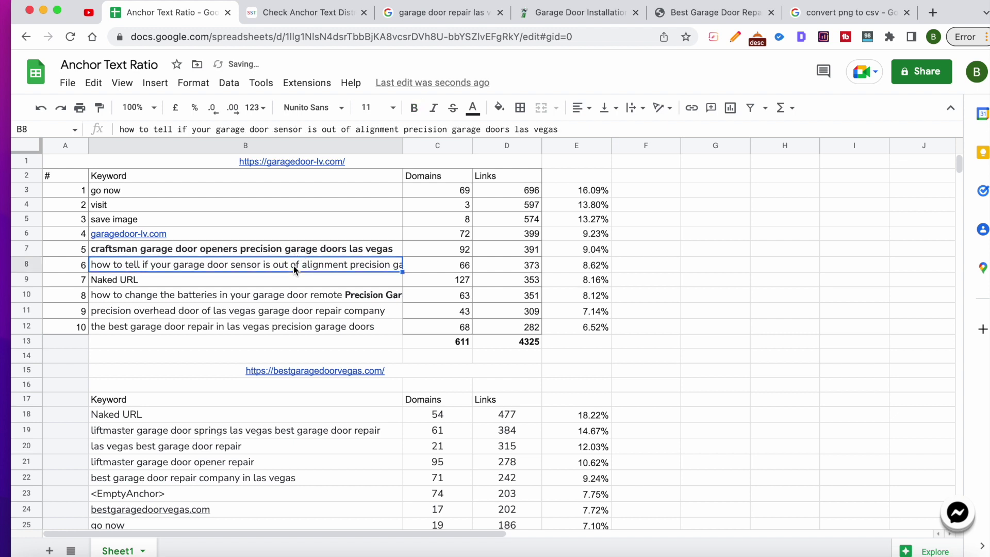
{"action": "key", "text": "super+b"}
Make the remote batteries, precision overhead door and best garage door repair anchor texts in B10, B11 and B12 bold
{"action": "left_click", "coordinate": [259, 299]}
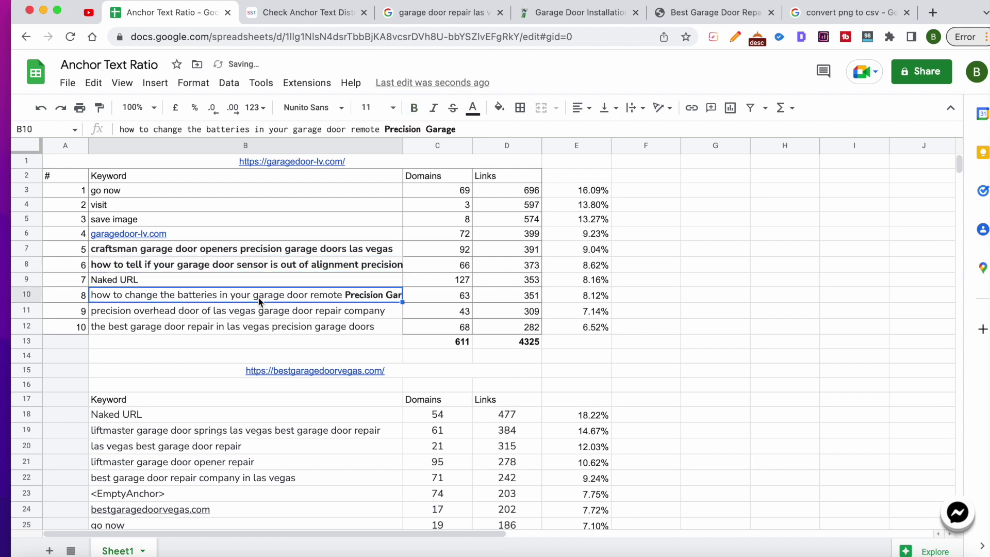
{"action": "key", "text": "super+b"}
{"action": "left_click", "coordinate": [247, 307]}
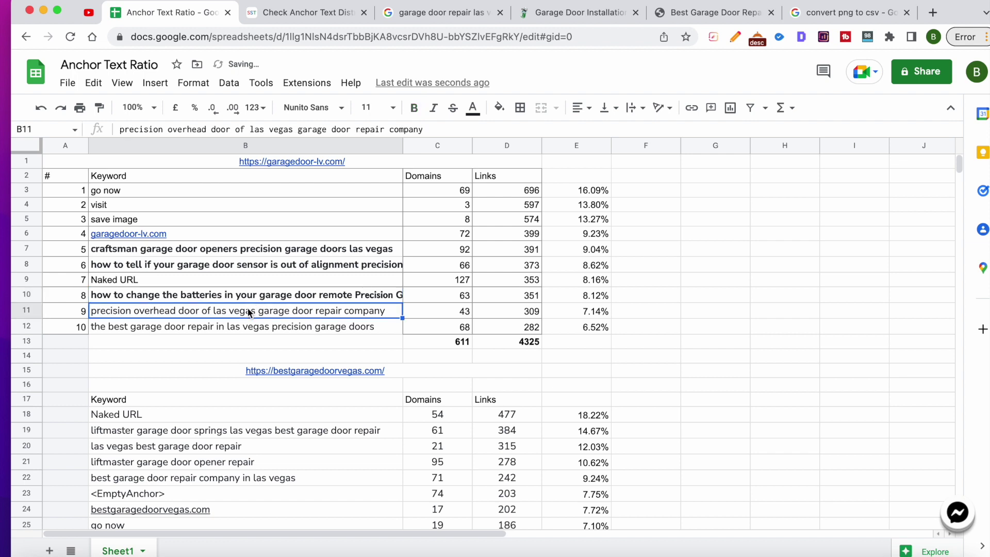
{"action": "key", "text": "super+b"}
{"action": "left_click", "coordinate": [231, 325]}
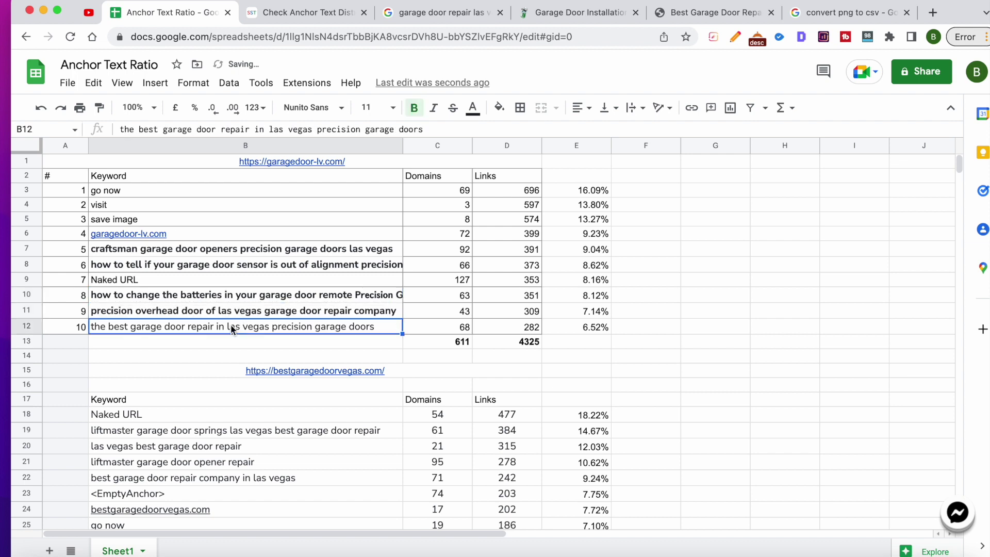
{"action": "key", "text": "super+b"}
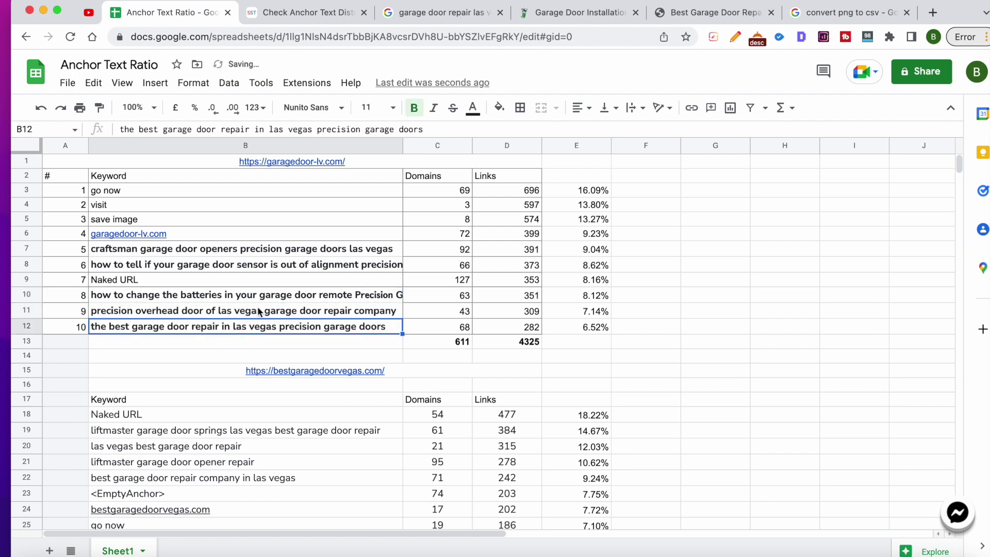
Check the ratios in E7:E12 that belong to the bold garagedoor-lv.com anchor texts
{"action": "left_click", "coordinate": [588, 250]}
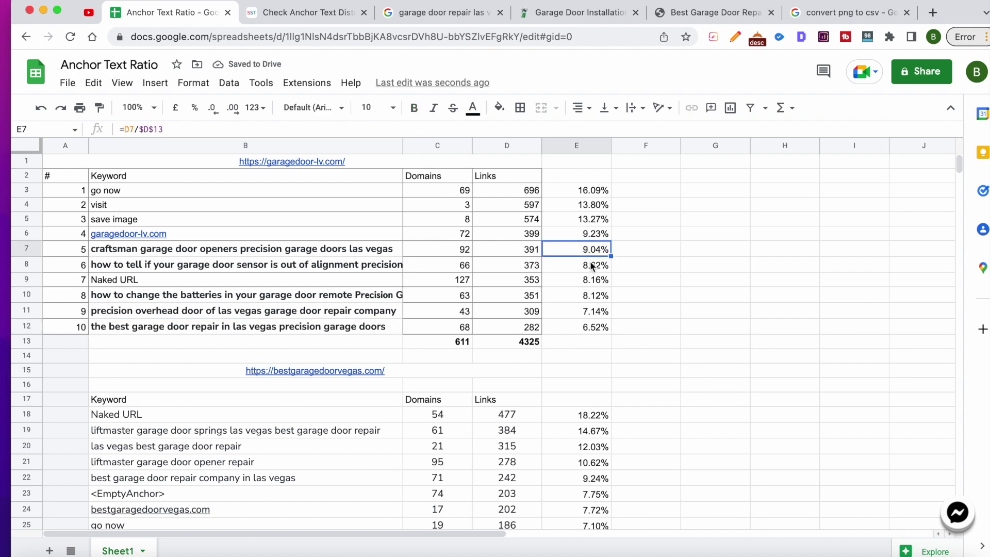
{"action": "left_click", "coordinate": [589, 265], "text": "shift"}
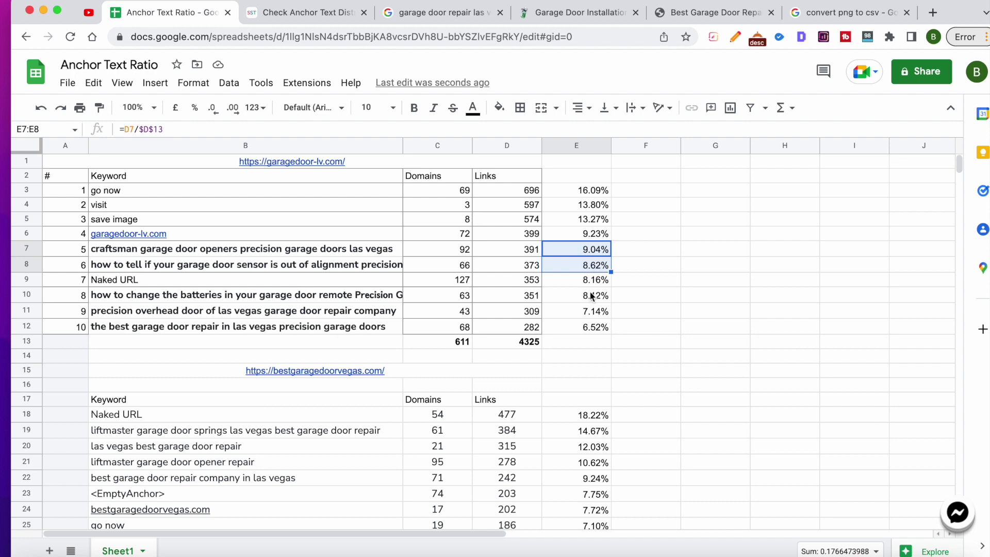
{"action": "left_click", "coordinate": [591, 297], "text": "shift"}
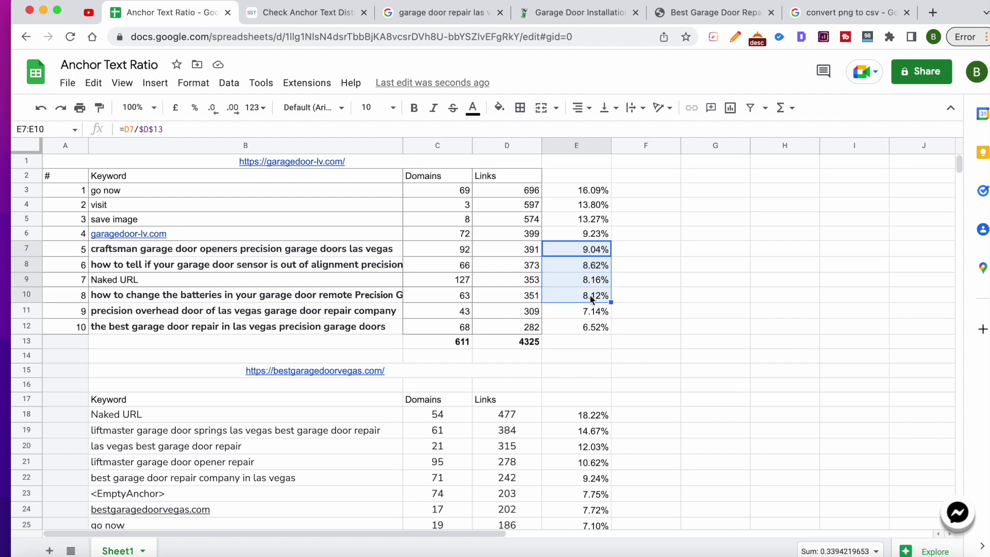
{"action": "left_click", "coordinate": [591, 328]}
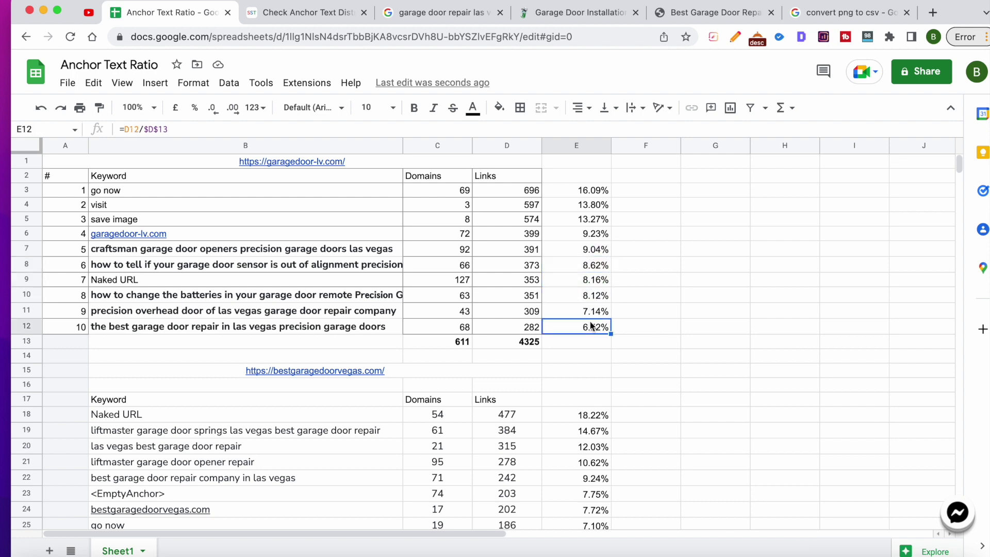
{"action": "left_click", "coordinate": [646, 234]}
{"action": "left_click", "coordinate": [492, 133]}
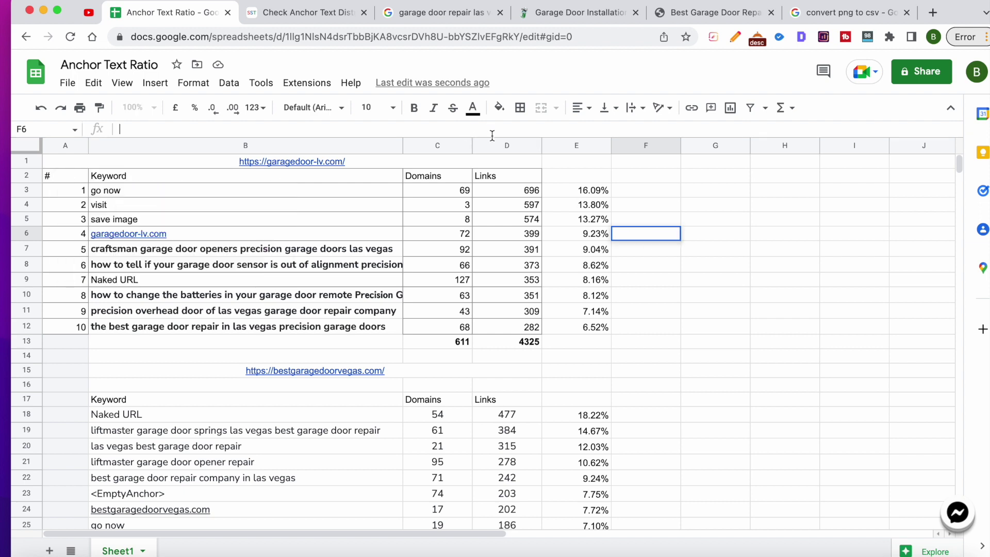
{"action": "left_click", "coordinate": [704, 180]}
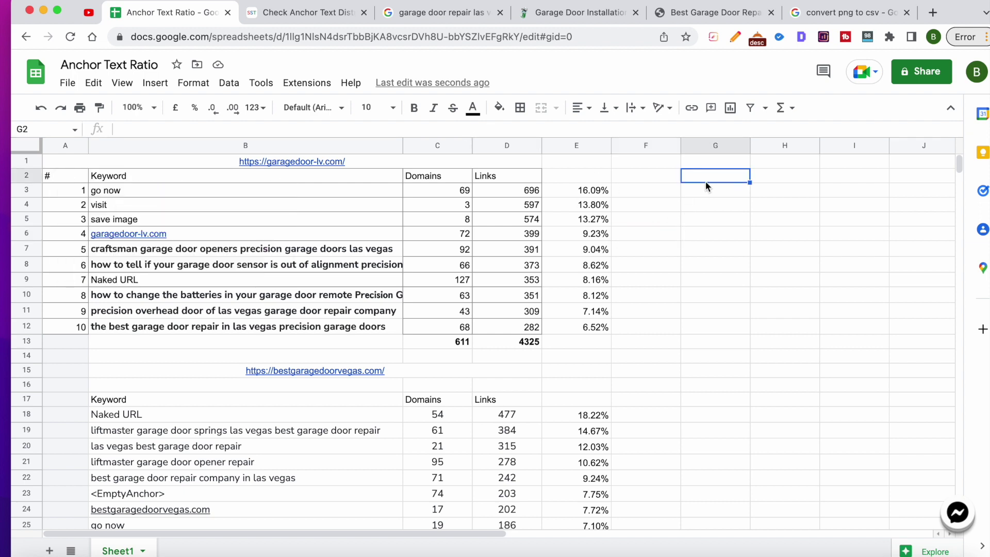
Label cell G2 as Keyword Anchor text value
{"action": "type", "text": "Keyw"}
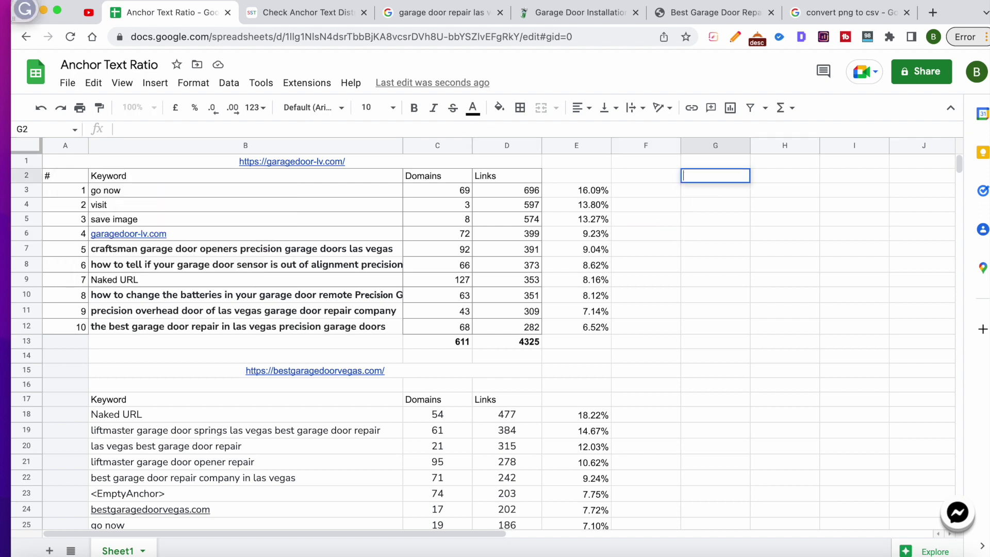
{"action": "type", "text": "or"}
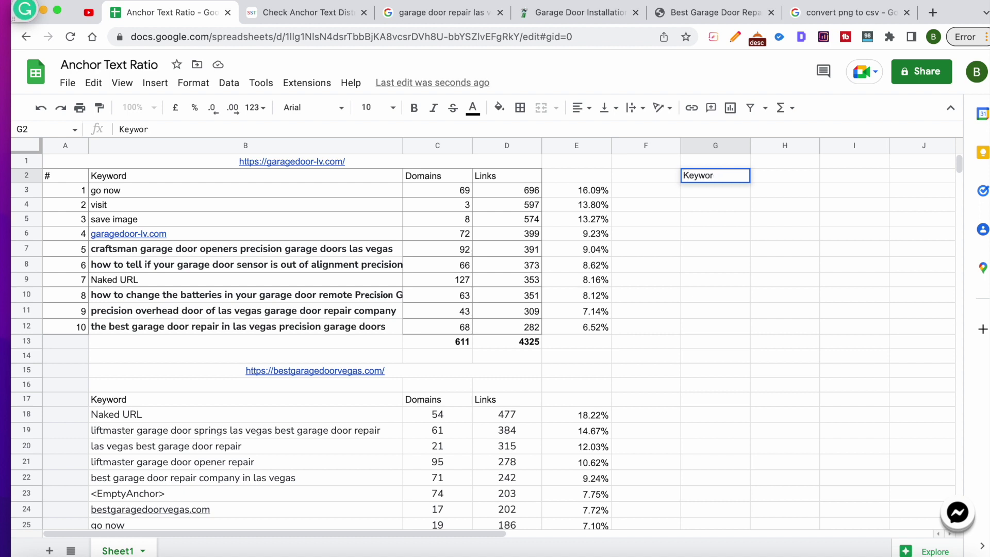
{"action": "type", "text": "d Anchor test"}
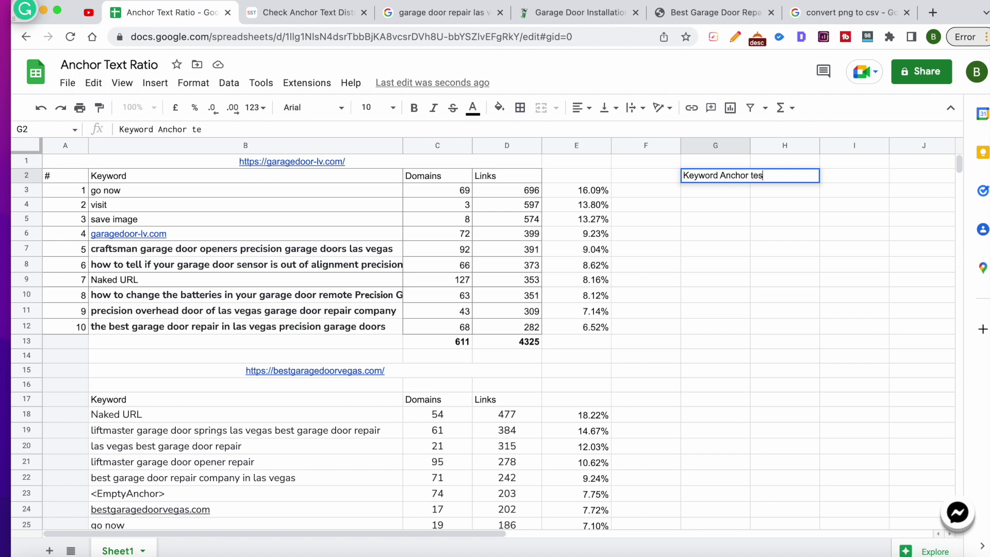
{"action": "key", "text": "BackSpace"}
{"action": "key", "text": "BackSpace"}
{"action": "type", "text": "xt value"}
{"action": "left_click", "coordinate": [747, 233]}
Calculate the keyword anchor share in H2 with =sum(D8,D9,D10,D11,D12)/D13 and format it as a percentage
{"action": "left_click", "coordinate": [804, 176]}
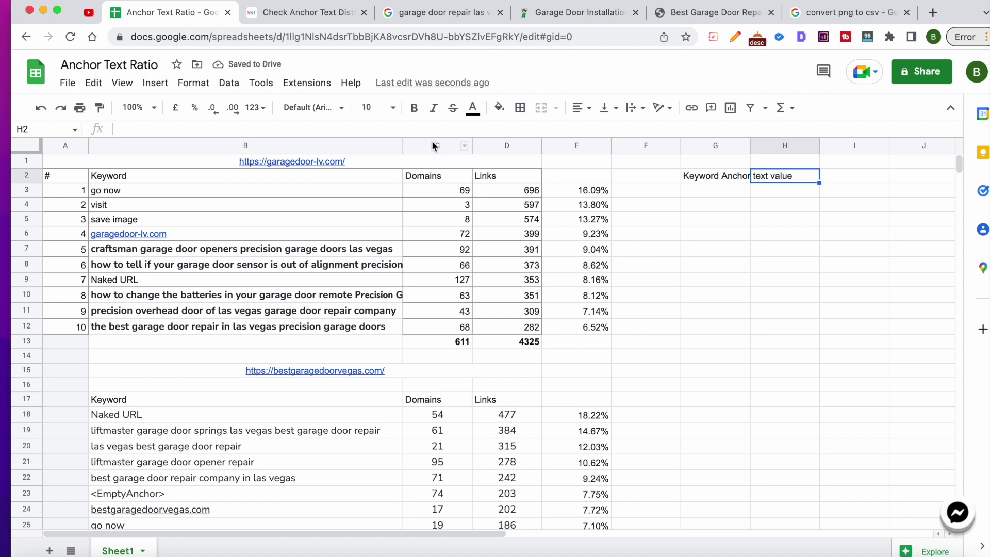
{"action": "left_click", "coordinate": [421, 128]}
{"action": "type", "text": "="}
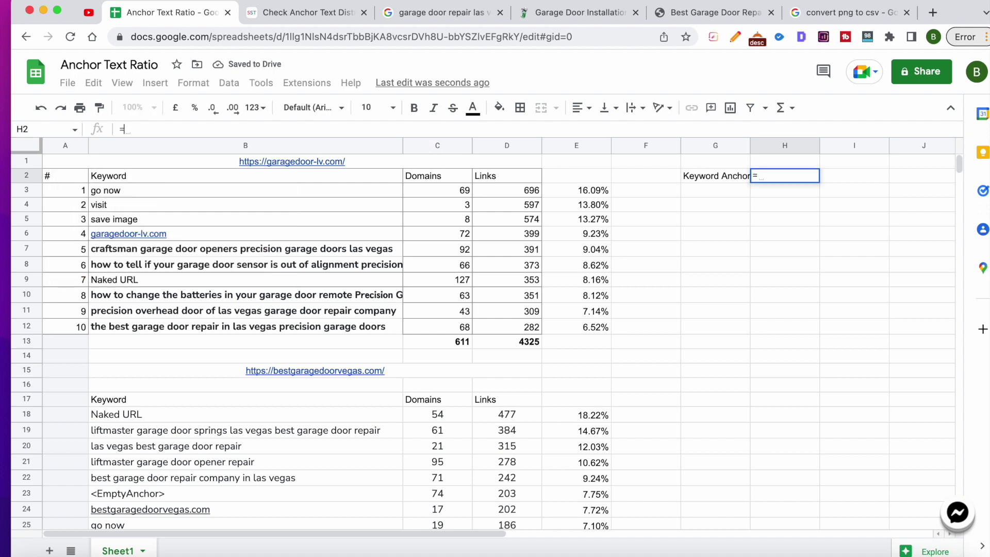
{"action": "type", "text": "sum"}
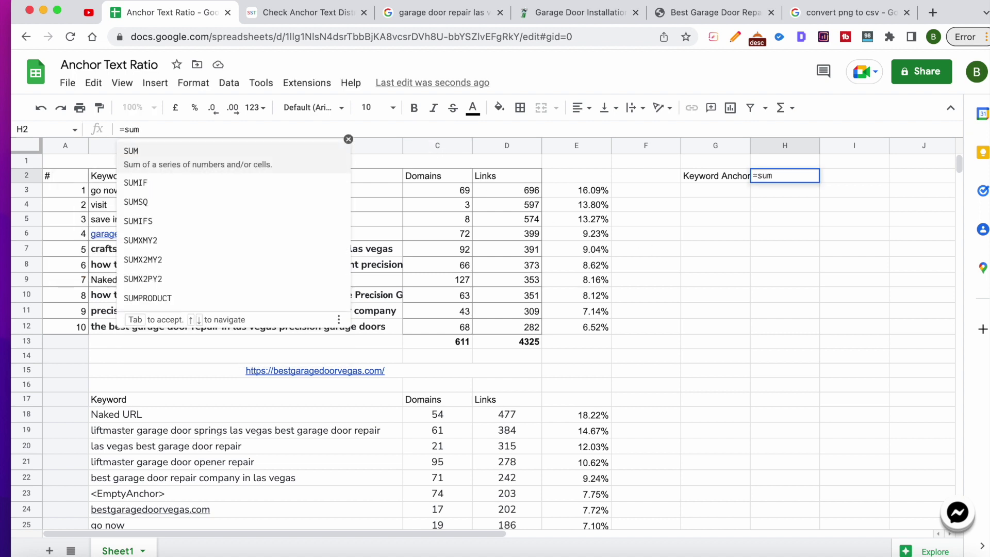
{"action": "type", "text": "("}
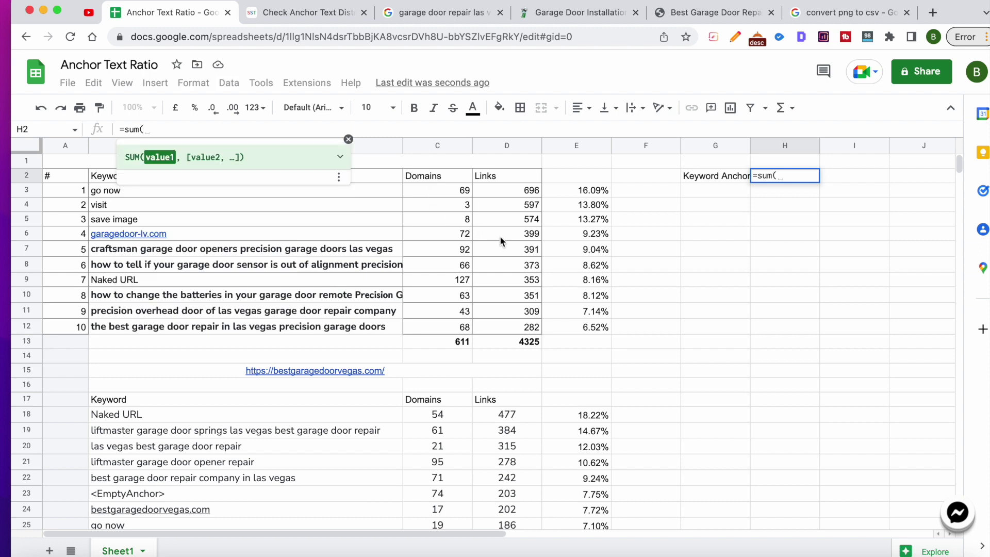
{"action": "left_click", "coordinate": [589, 253]}
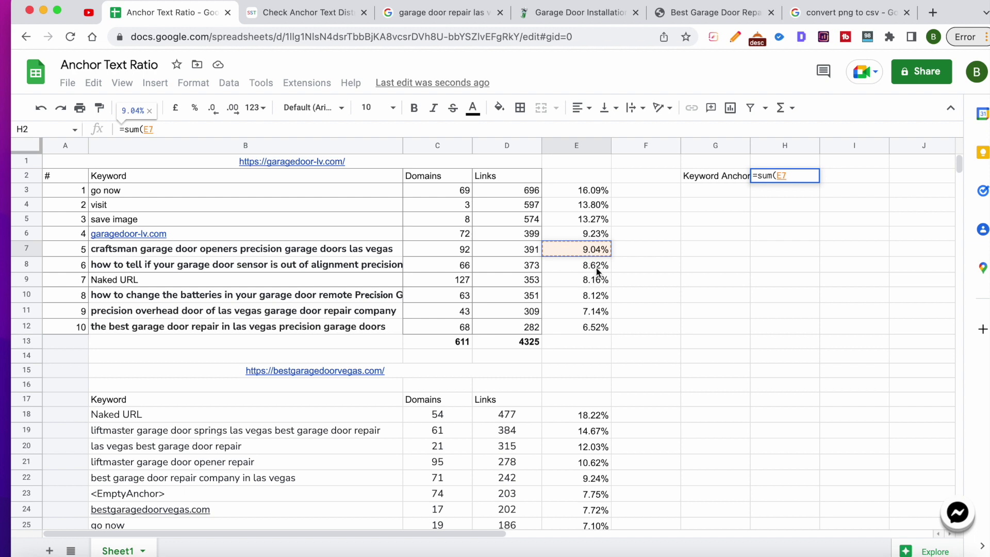
{"action": "left_click", "coordinate": [596, 268], "text": "shift"}
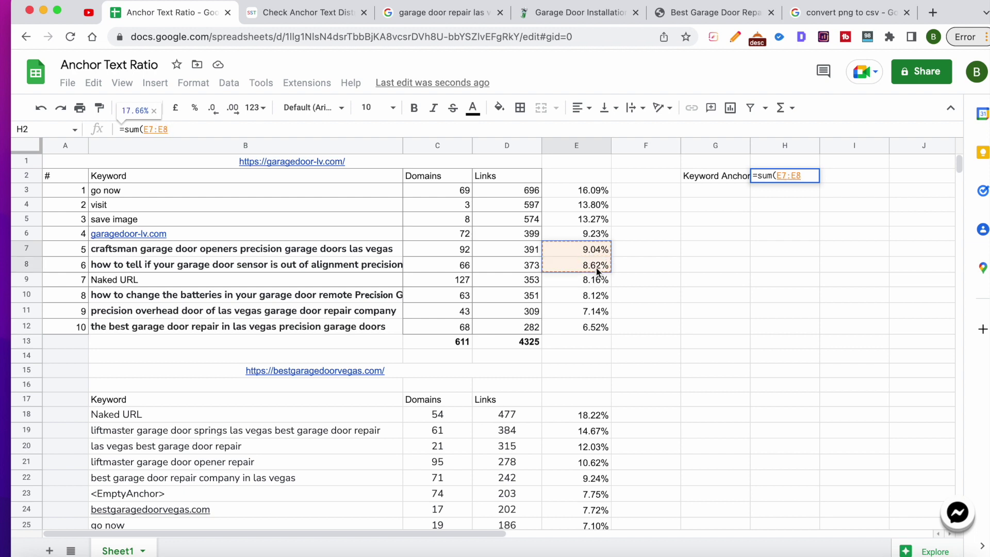
{"action": "left_click", "coordinate": [589, 297]}
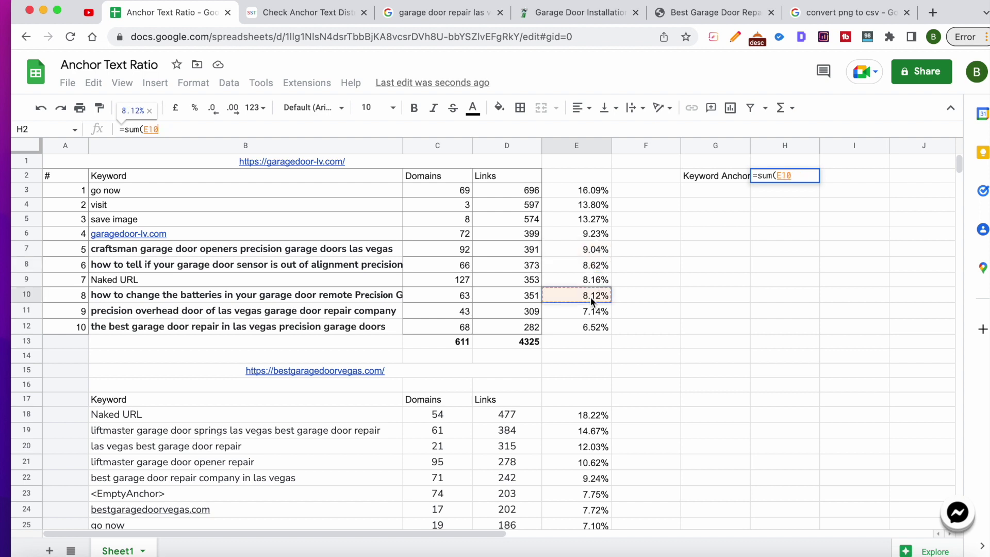
{"action": "left_click", "coordinate": [587, 250]}
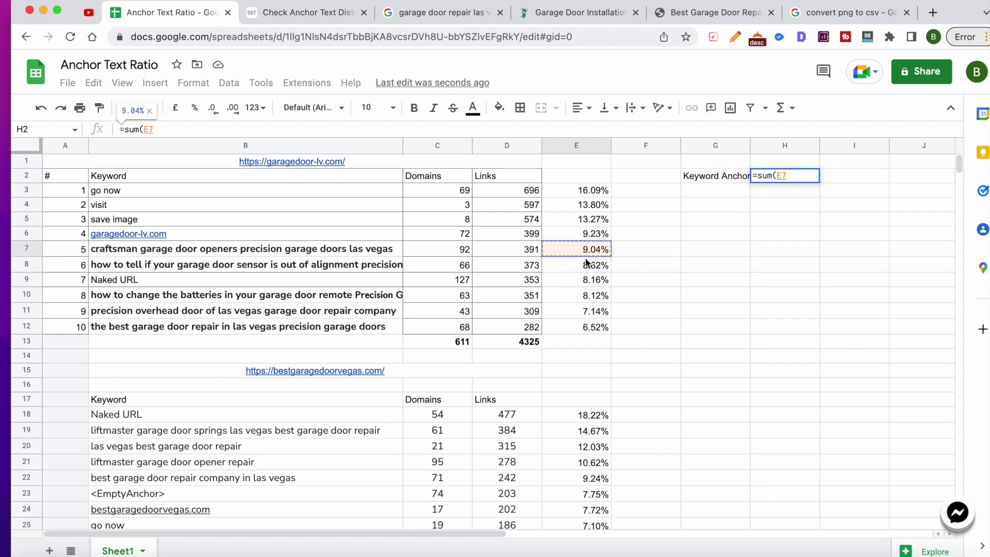
{"action": "left_click", "coordinate": [585, 262], "text": "shift"}
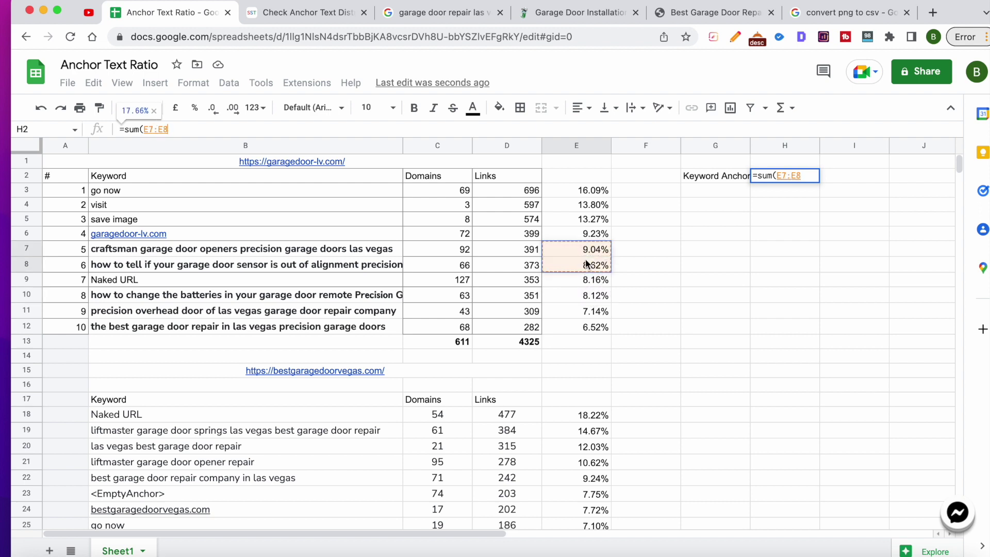
{"action": "left_click", "coordinate": [588, 309], "text": "shift"}
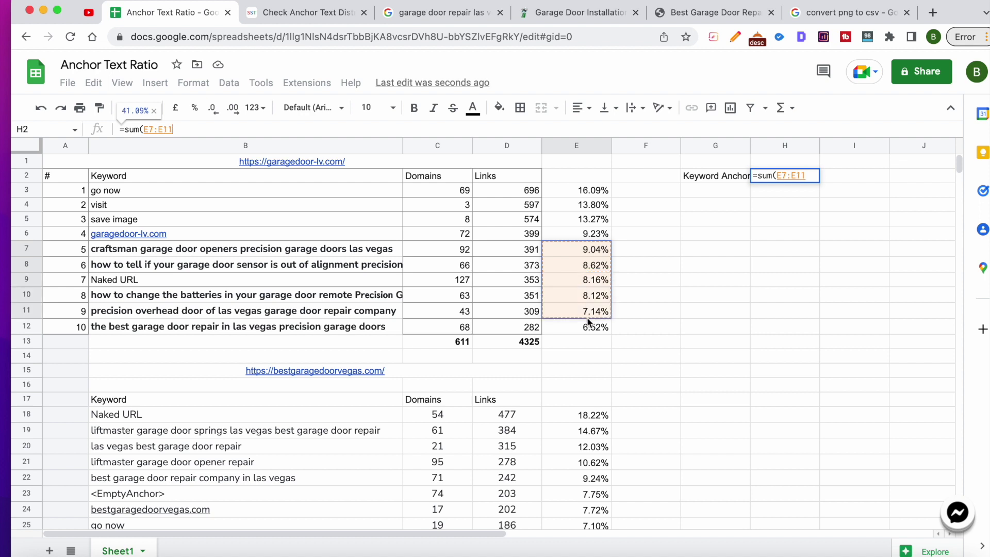
{"action": "key", "text": "Escape"}
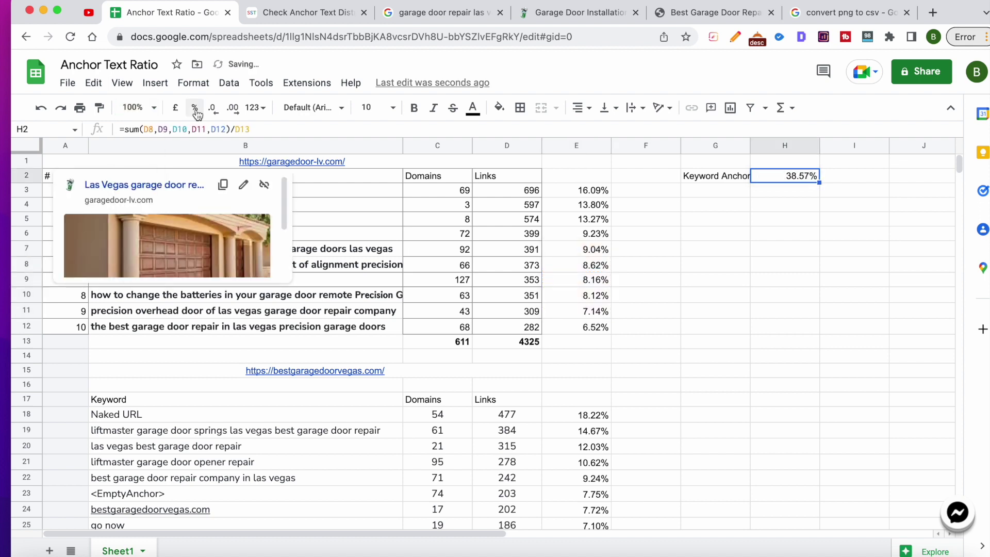
{"action": "left_click", "coordinate": [769, 234]}
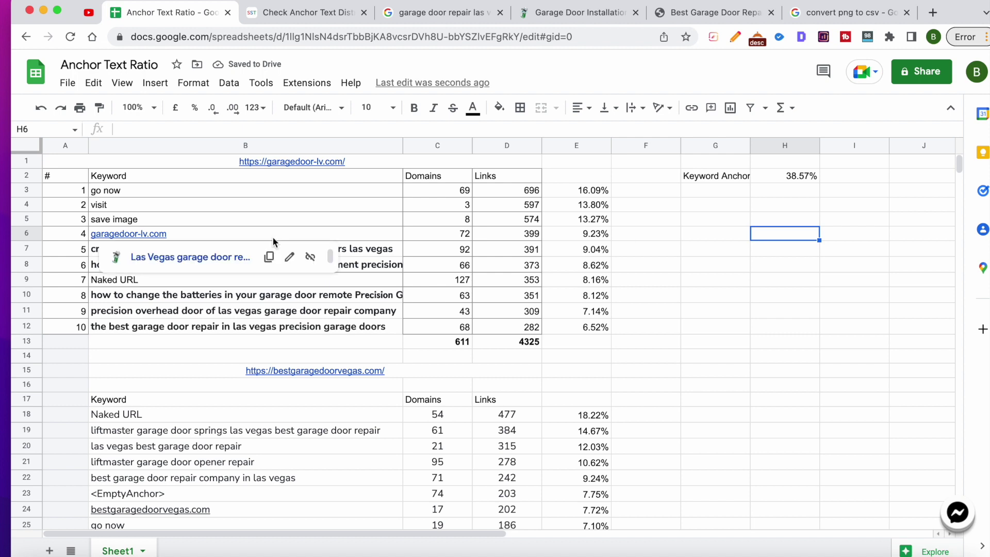
Check the garagedoor-lv.com and Naked URL ratios in E6 and E9 and enter 17% as their combined share in H3
{"action": "left_click", "coordinate": [464, 251]}
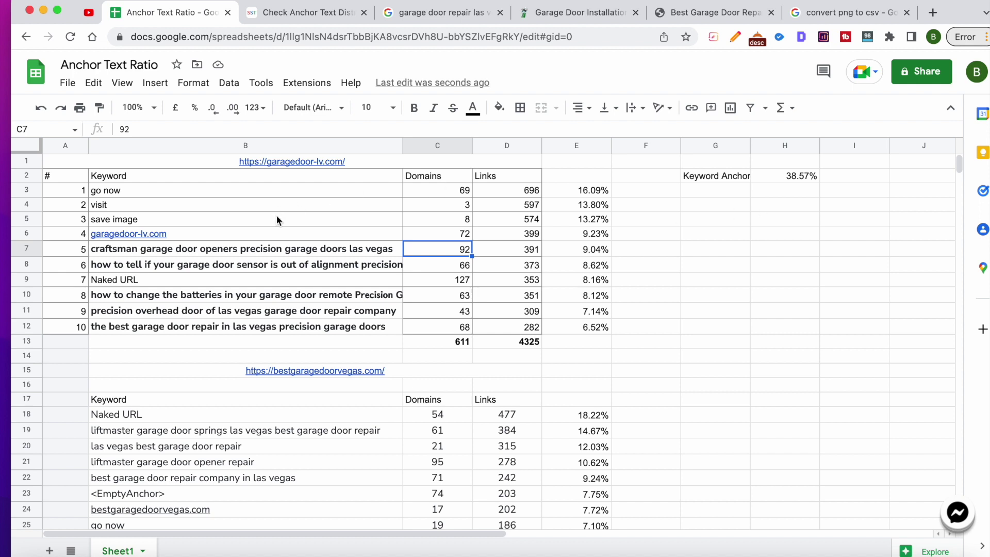
{"action": "left_click", "coordinate": [270, 230]}
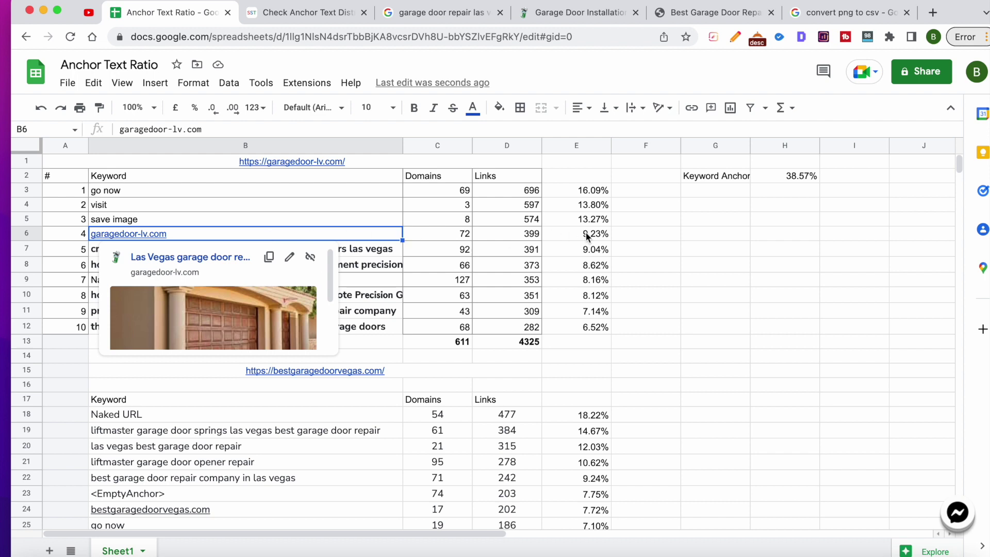
{"action": "left_click", "coordinate": [587, 234]}
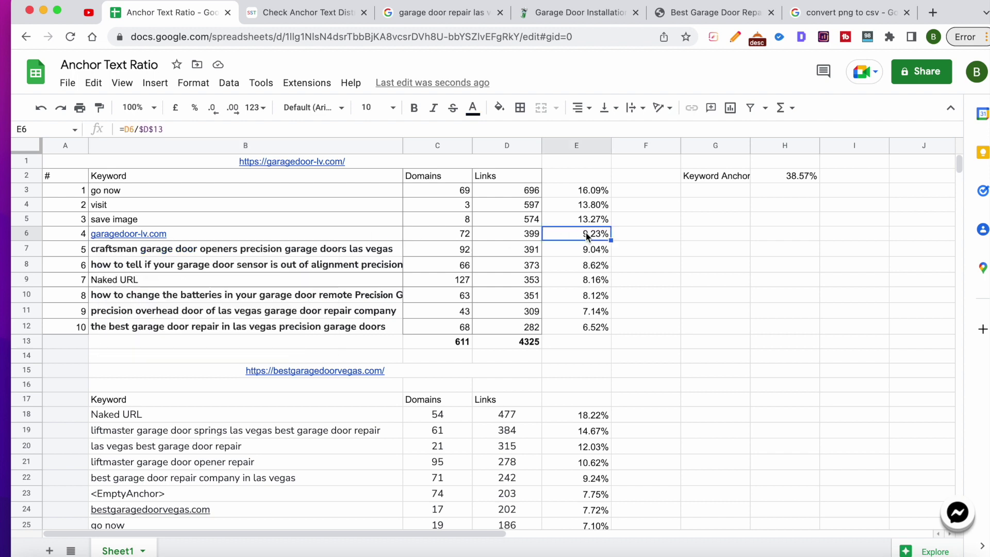
{"action": "left_click", "coordinate": [579, 281]}
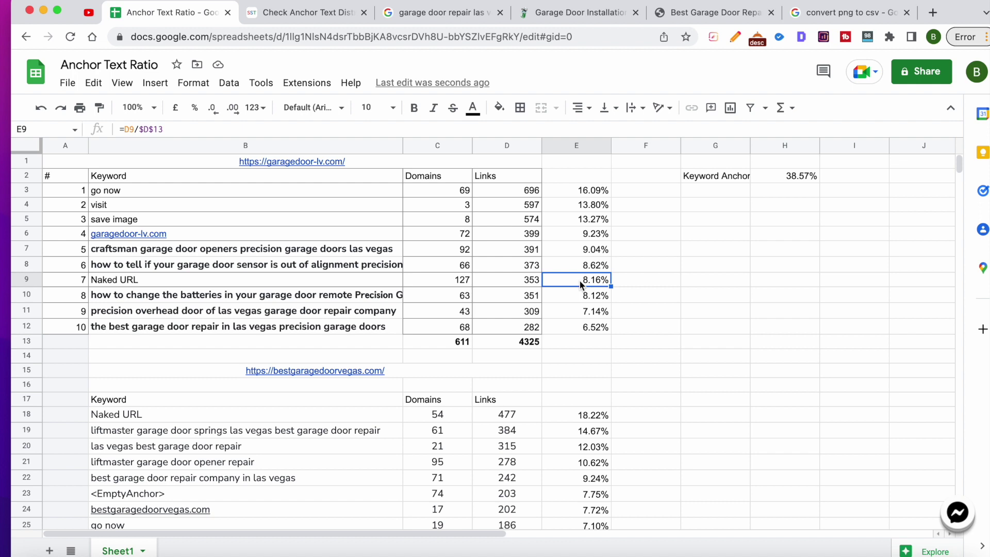
{"action": "left_click", "coordinate": [781, 187]}
{"action": "type", "text": "17"}
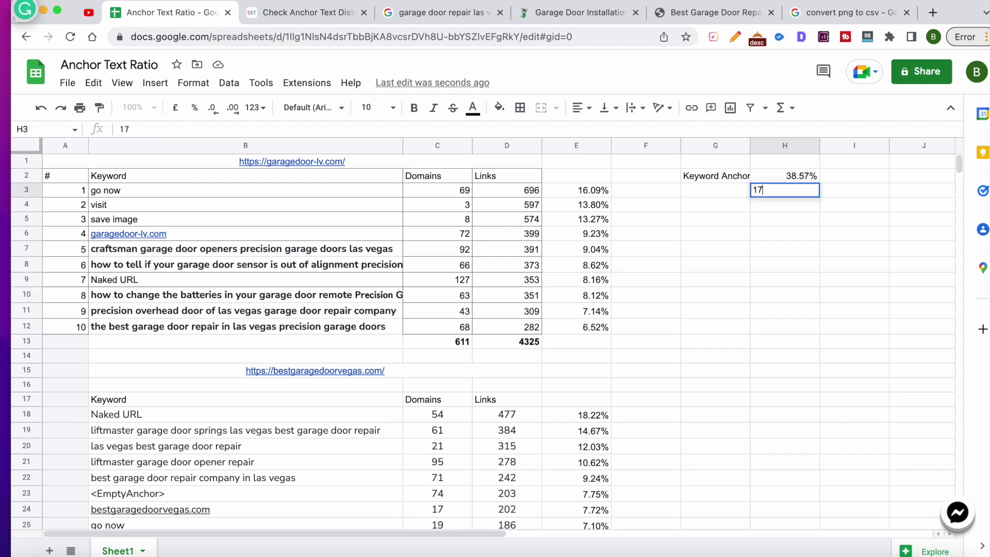
{"action": "type", "text": "%"}
Label cell G3 as Naked URLs
{"action": "left_click", "coordinate": [727, 188]}
{"action": "type", "text": "N"}
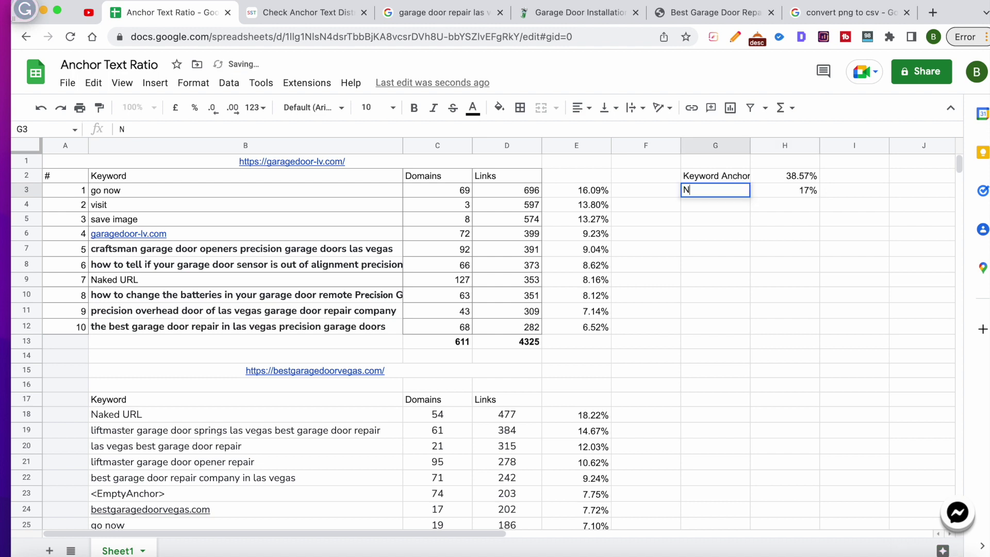
{"action": "type", "text": "aked URLs"}
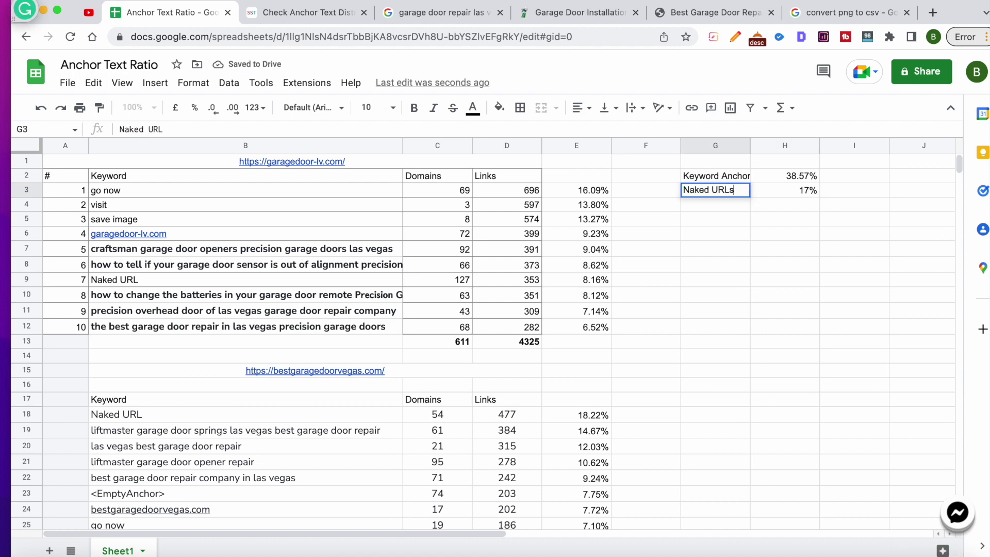
{"action": "left_click", "coordinate": [703, 222]}
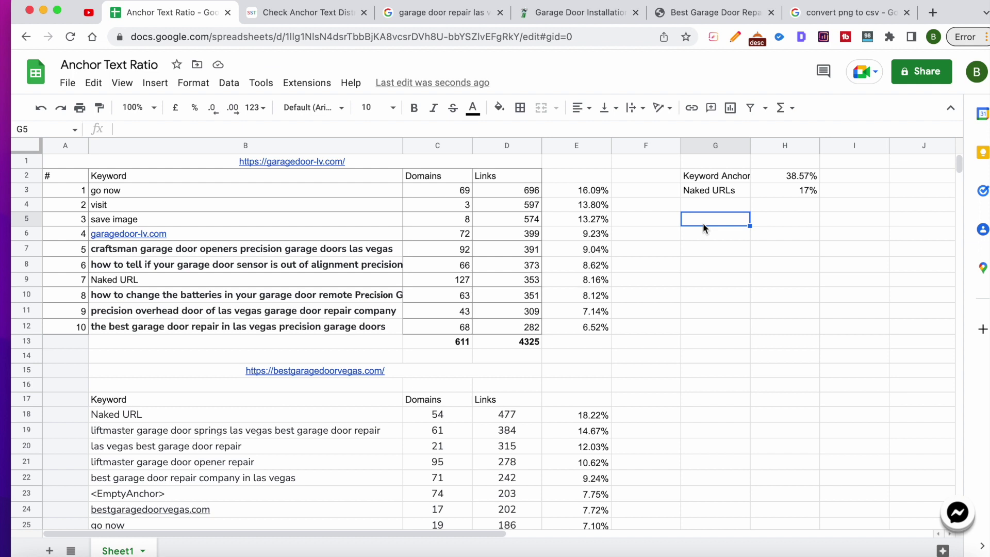
Examine the generic anchor texts go now, visit and save image in B3:B5
{"action": "left_click", "coordinate": [160, 188]}
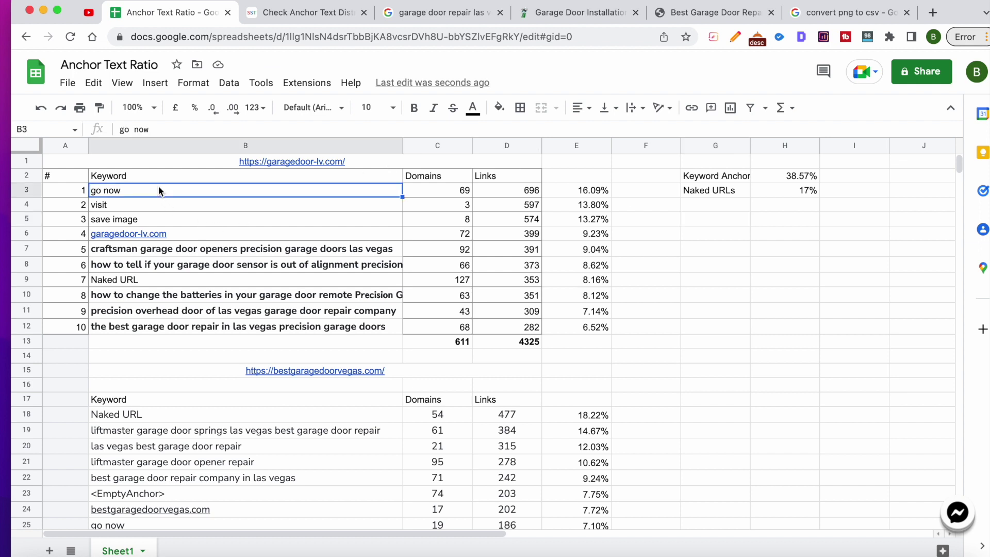
{"action": "left_click", "coordinate": [165, 201]}
{"action": "left_click", "coordinate": [208, 222]}
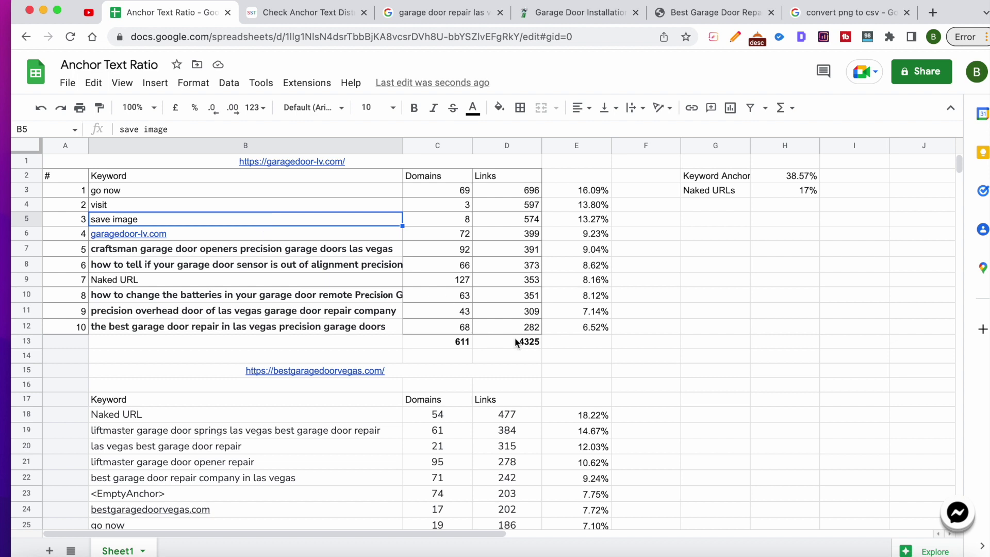
Label cell G18 beside the bestgaragedoorvegas.com table as Keyword Anchor
{"action": "scroll", "coordinate": [663, 401], "scroll_direction": "down", "scroll_amount": 3}
{"action": "scroll", "coordinate": [663, 401], "scroll_direction": "right", "scroll_amount": 1}
{"action": "scroll", "coordinate": [662, 400], "scroll_direction": "left", "scroll_amount": 1}
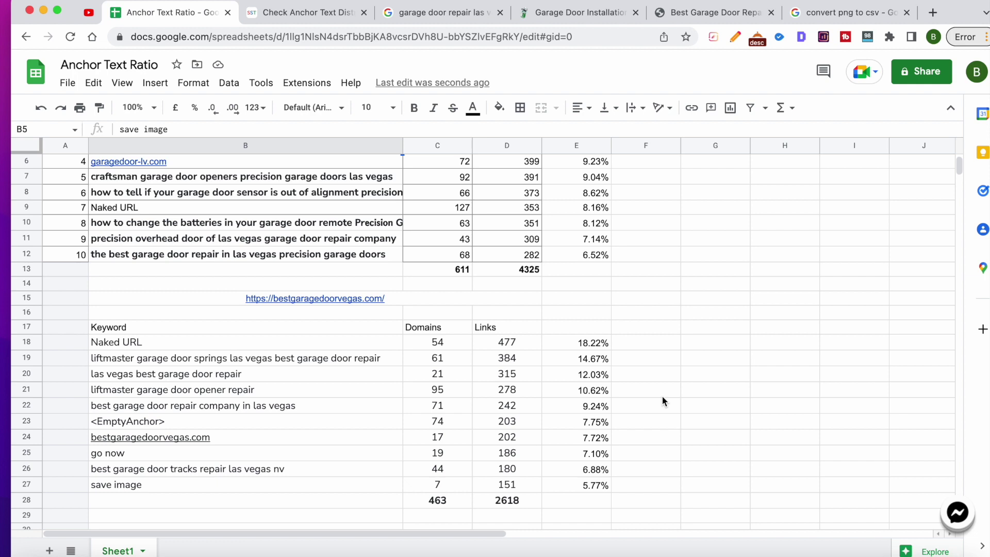
{"action": "scroll", "coordinate": [703, 354], "scroll_direction": "up", "scroll_amount": 3}
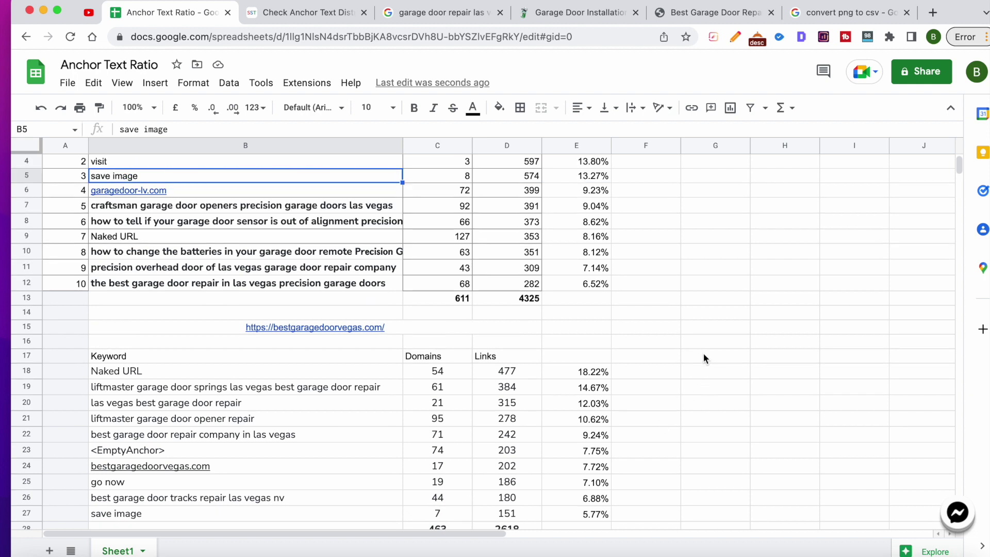
{"action": "scroll", "coordinate": [703, 354], "scroll_direction": "down", "scroll_amount": 1}
{"action": "left_click", "coordinate": [711, 387]}
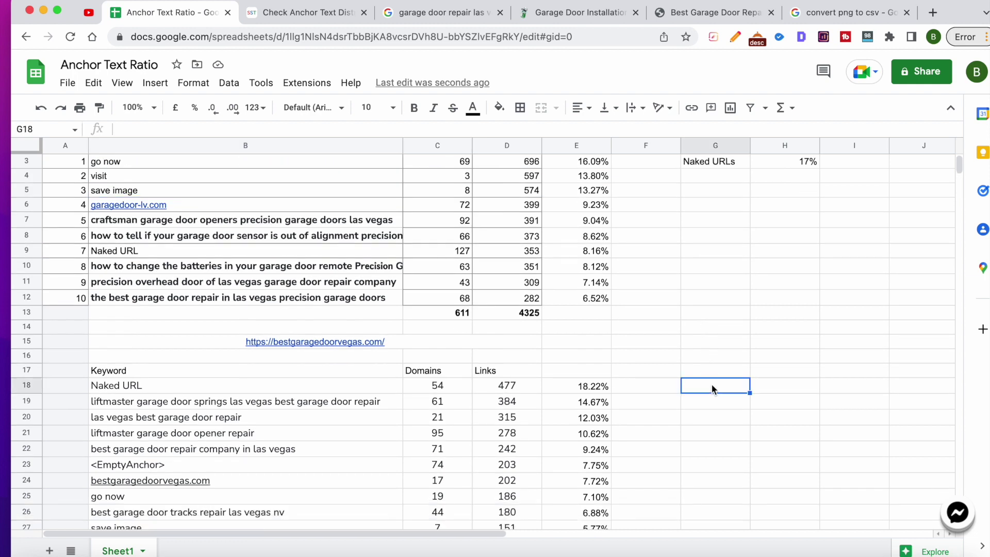
{"action": "type", "text": "Keyword "}
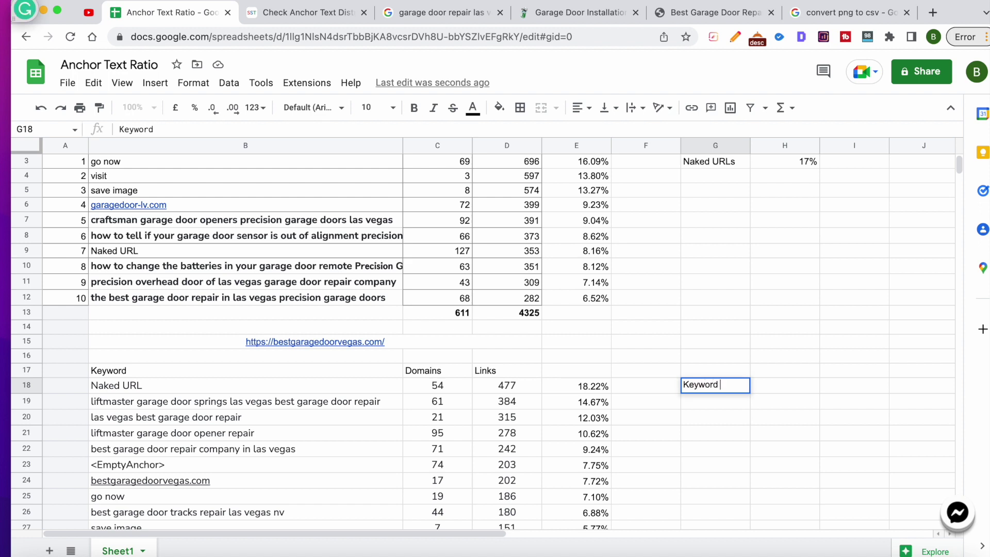
{"action": "type", "text": "Anchor"}
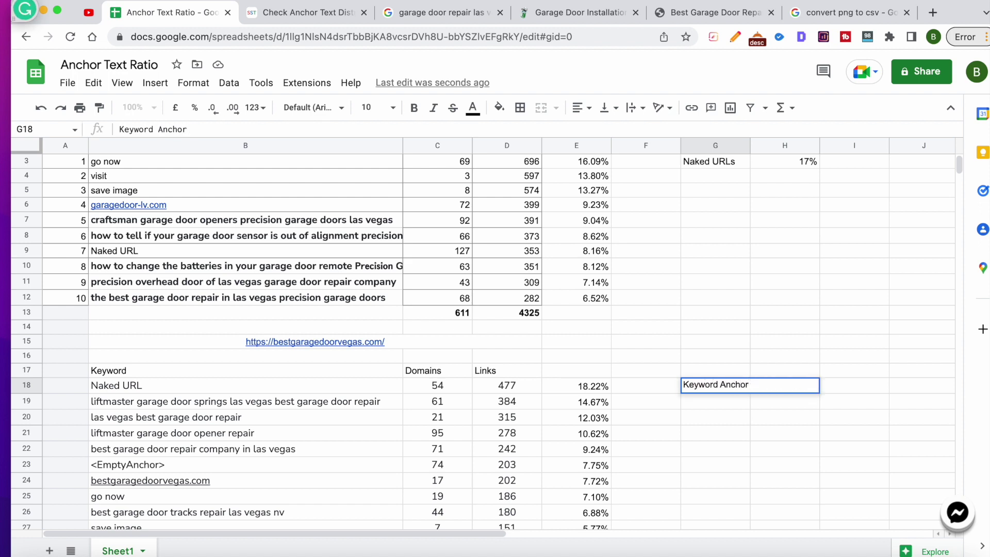
{"action": "key", "text": "Tab"}
{"action": "scroll", "coordinate": [741, 380], "scroll_direction": "up", "scroll_amount": 1}
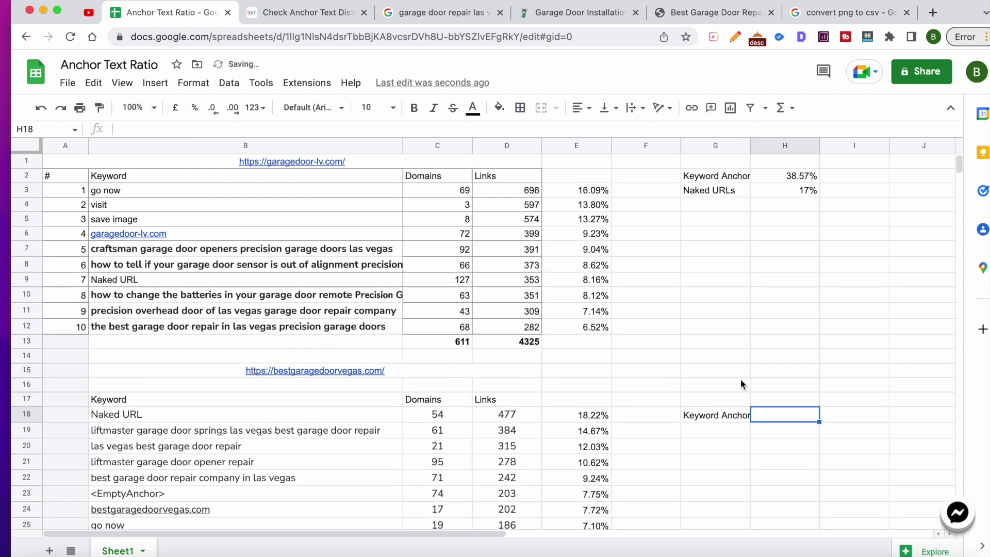
{"action": "scroll", "coordinate": [741, 381], "scroll_direction": "down", "scroll_amount": 2}
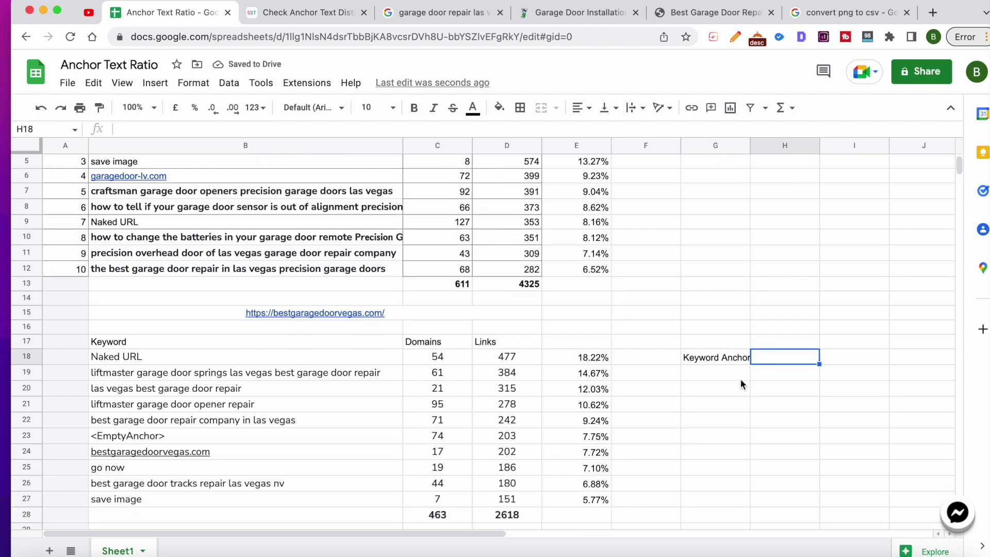
{"action": "type", "text": "="}
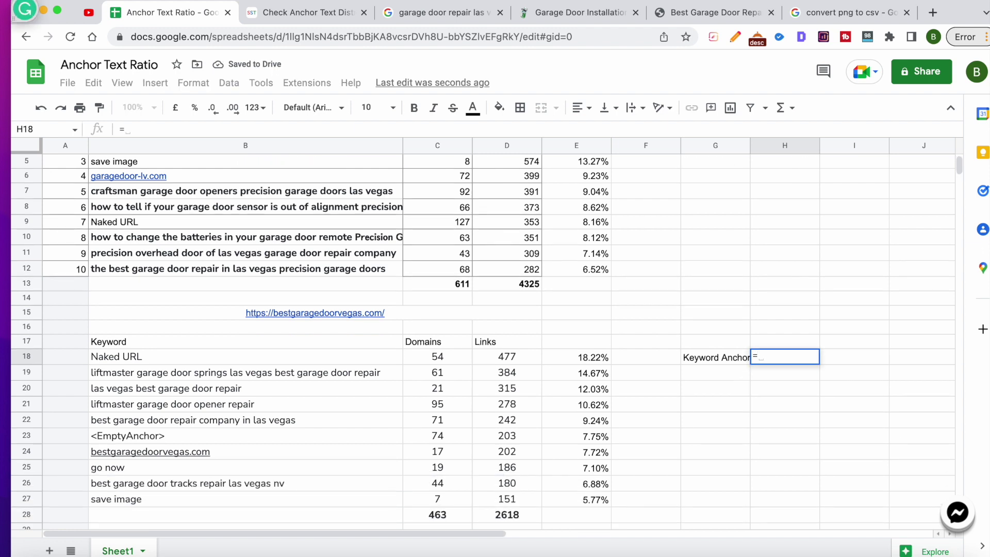
{"action": "key", "text": "Escape"}
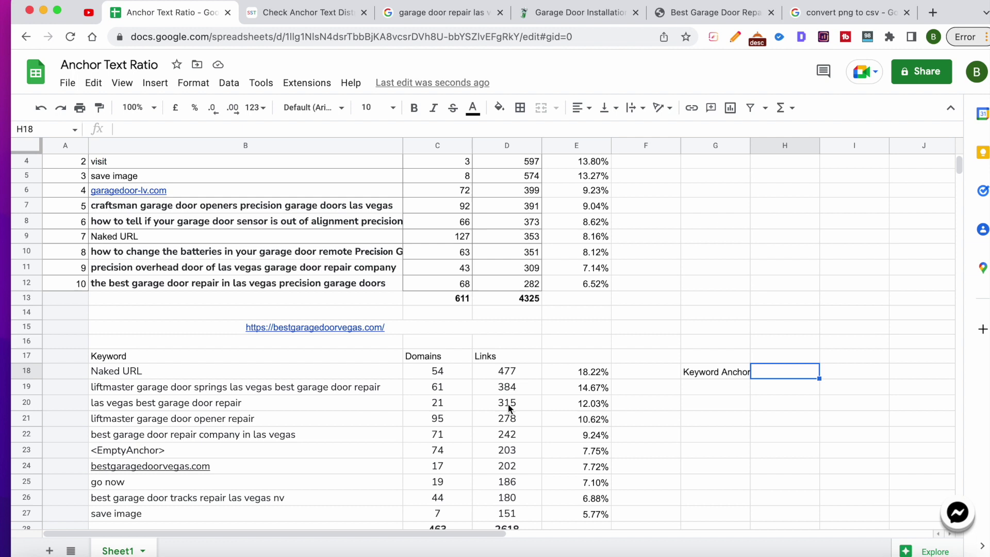
Bold the keyword-rich anchor texts in B19:B22 and B26 of the bestgaragedoorvegas.com table
{"action": "left_click", "coordinate": [305, 394]}
{"action": "key", "text": "ctrl+b"}
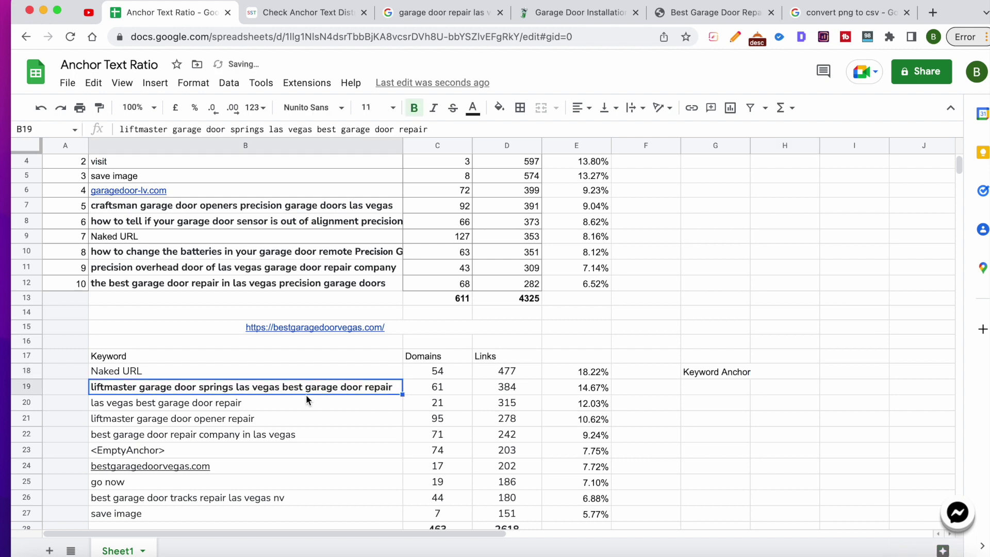
{"action": "scroll", "coordinate": [305, 394], "scroll_direction": "down", "scroll_amount": 1}
{"action": "left_click", "coordinate": [284, 392]}
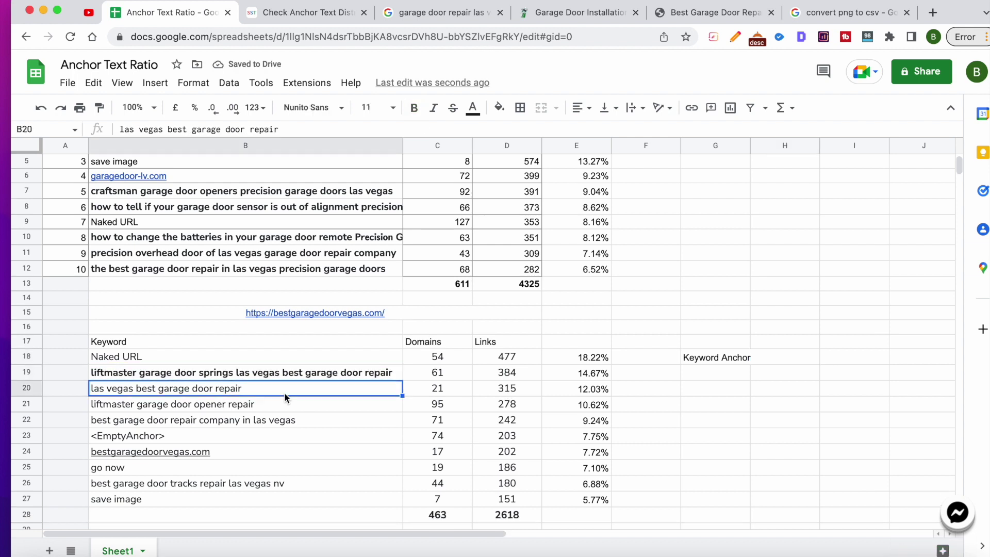
{"action": "key", "text": "ctrl+b"}
{"action": "left_click", "coordinate": [274, 407]}
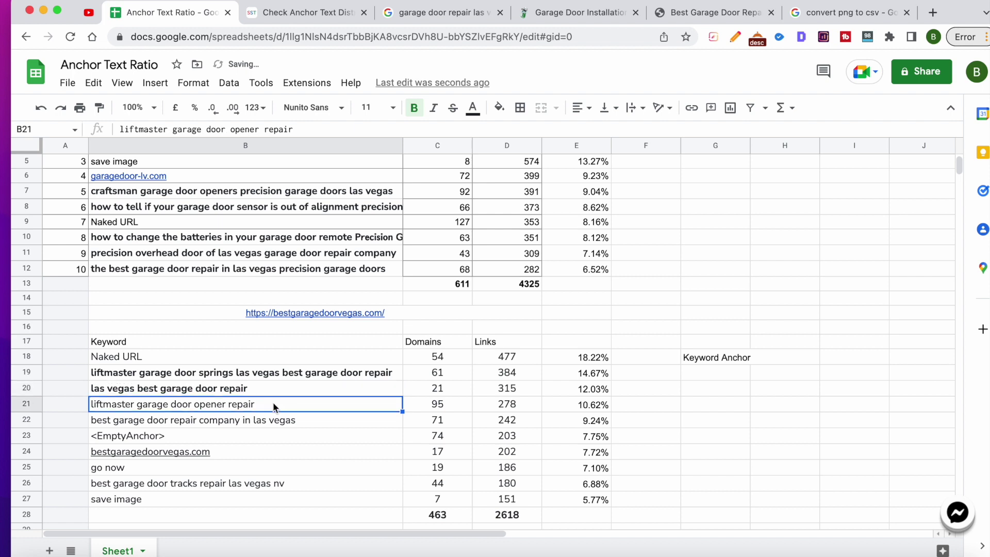
{"action": "key", "text": "ctrl+b"}
{"action": "left_click", "coordinate": [265, 424]}
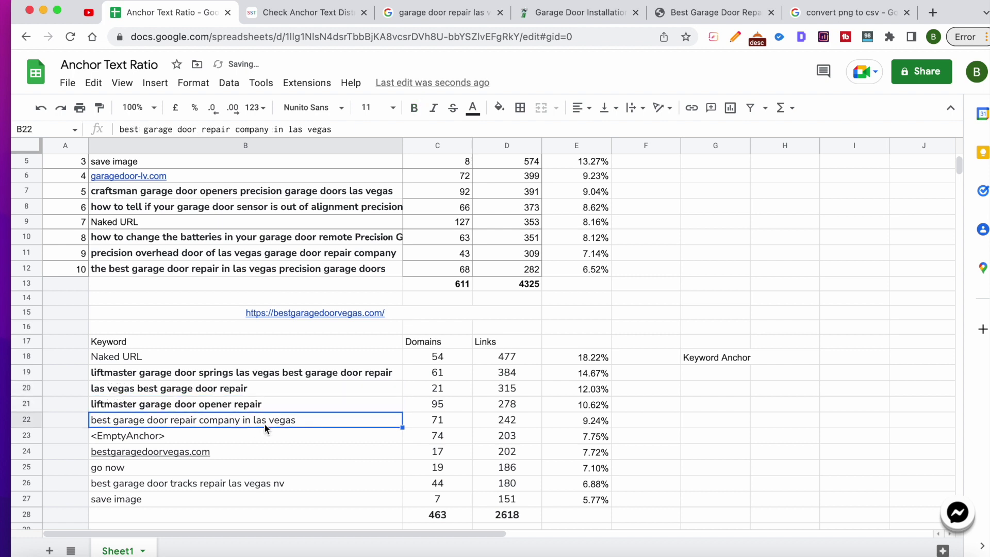
{"action": "key", "text": "ctrl+b"}
{"action": "scroll", "coordinate": [285, 433], "scroll_direction": "down", "scroll_amount": 4}
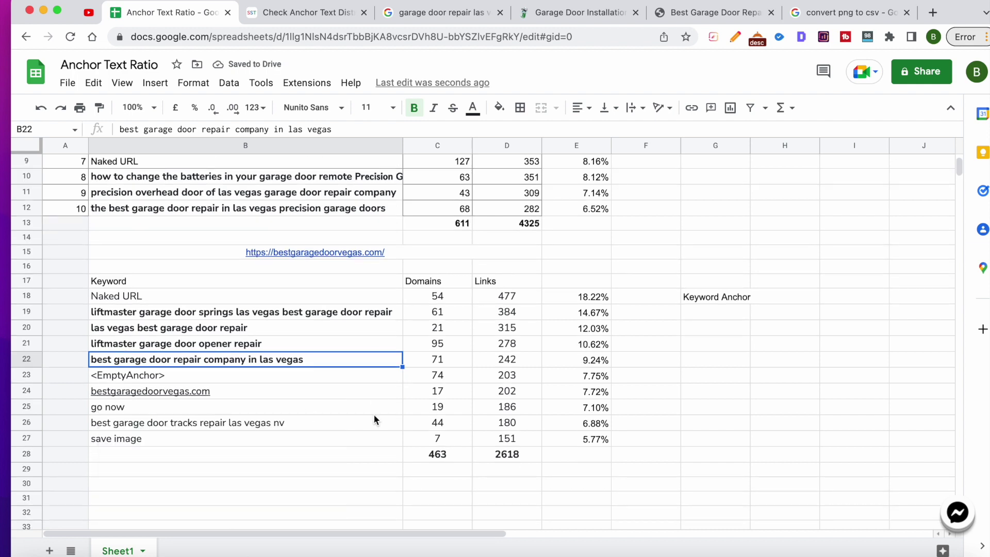
{"action": "left_click", "coordinate": [298, 426]}
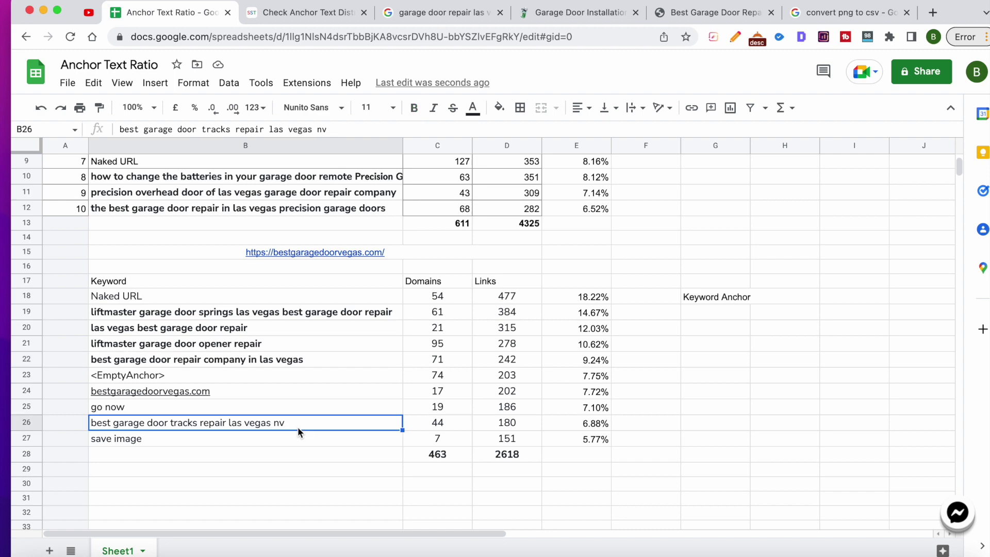
{"action": "key", "text": "ctrl+b"}
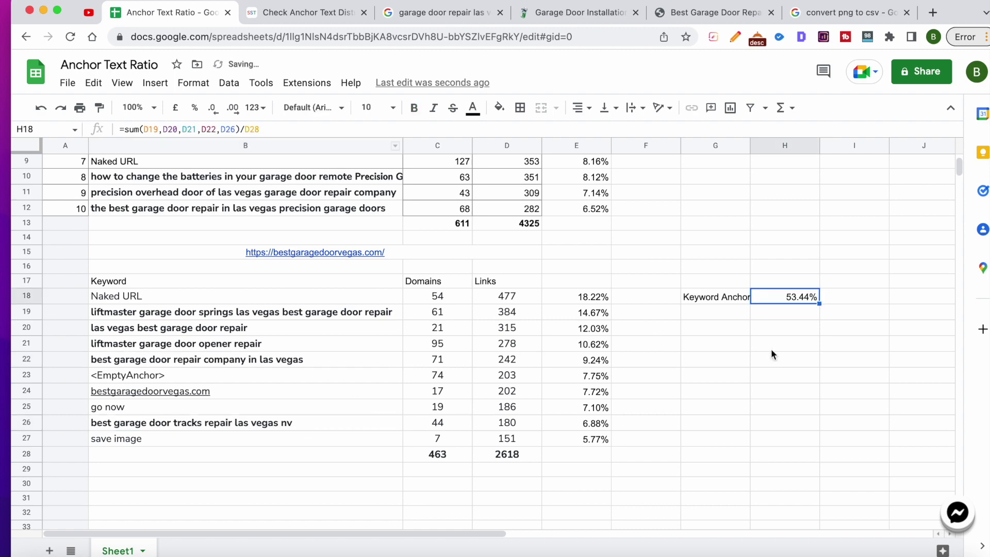
Label cell G19 beside the bestgaragedoorvegas.com table as Naked URLs and check the Naked URL row in B18
{"action": "left_click", "coordinate": [771, 349]}
{"action": "scroll", "coordinate": [768, 354], "scroll_direction": "up", "scroll_amount": 3}
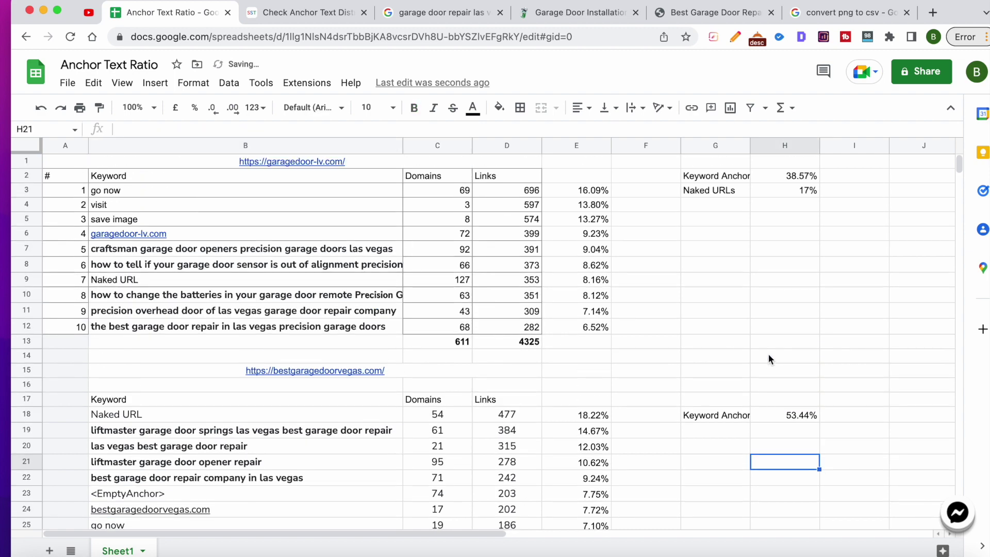
{"action": "scroll", "coordinate": [768, 354], "scroll_direction": "down", "scroll_amount": 5}
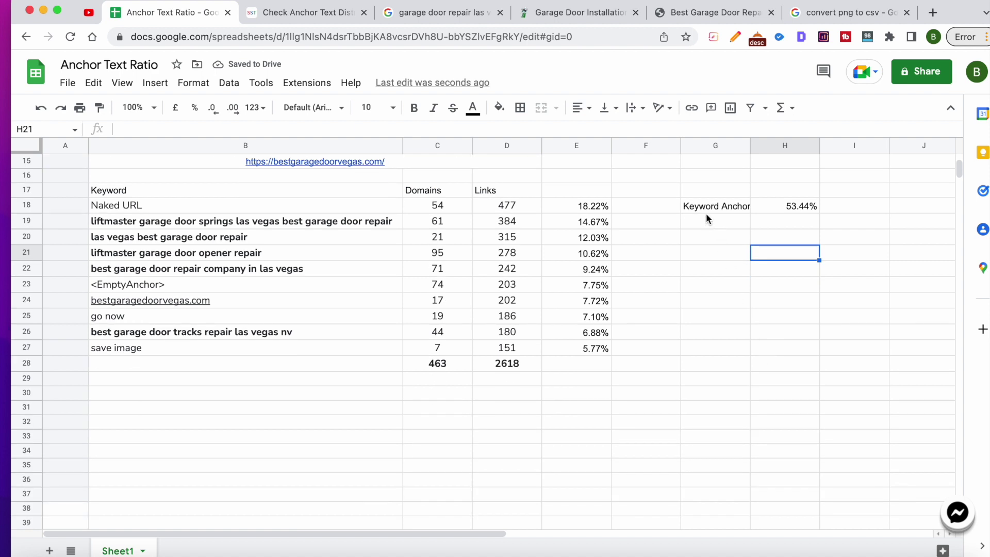
{"action": "left_click", "coordinate": [708, 222]}
{"action": "type", "text": "Nake"}
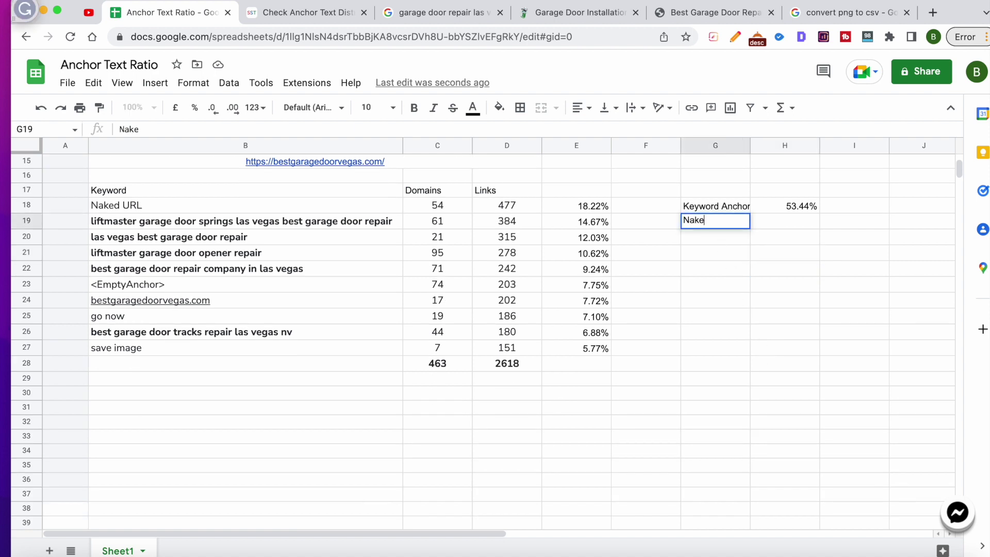
{"action": "type", "text": "d URls"}
{"action": "key", "text": "BackSpace"}
{"action": "key", "text": "BackSpace"}
{"action": "type", "text": "Ls"}
{"action": "key", "text": "Tab"}
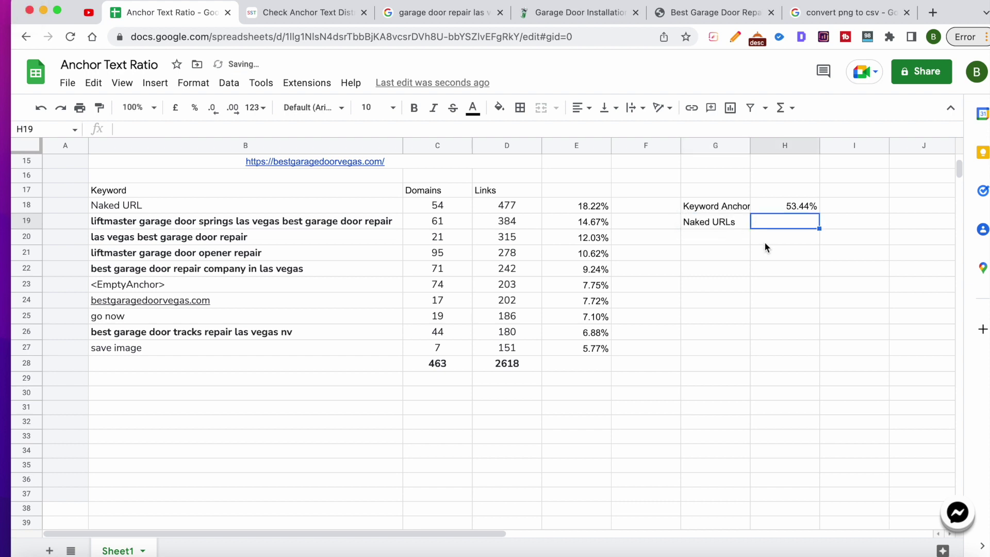
{"action": "left_click", "coordinate": [285, 211]}
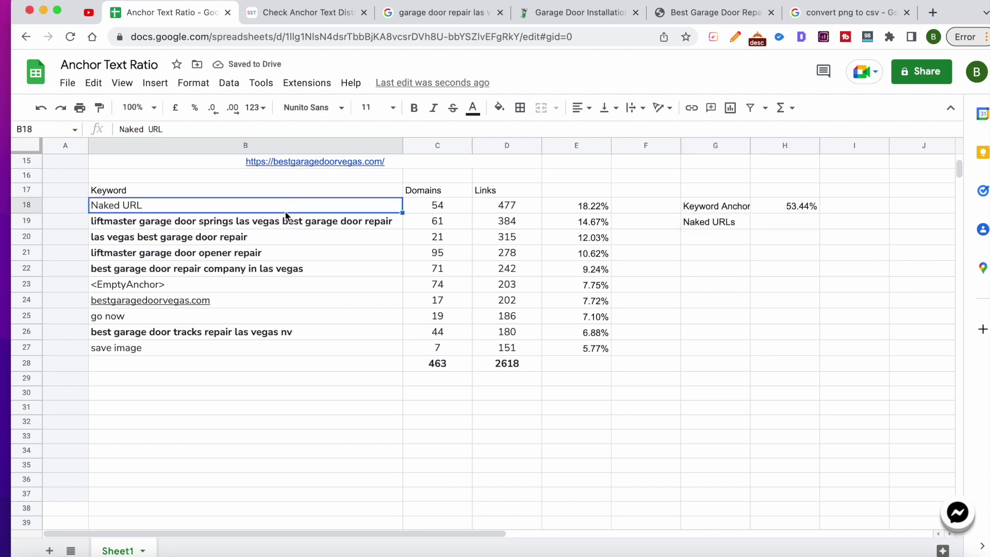
Compare the keyword anchor and naked URL shares of the garagedoor-lv.com and bestgaragedoorvegas.com tables
{"action": "scroll", "coordinate": [285, 211], "scroll_direction": "up", "scroll_amount": 1}
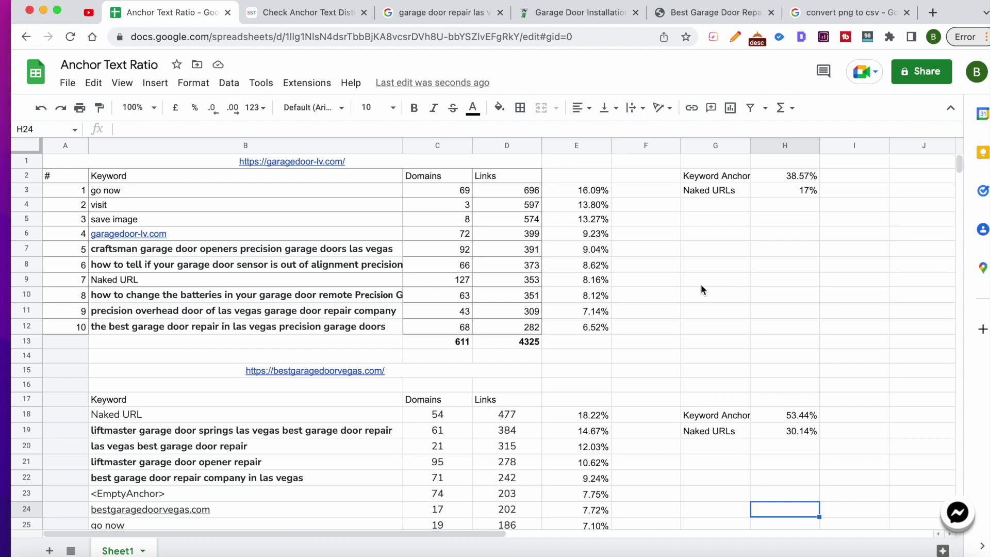
{"action": "scroll", "coordinate": [700, 289], "scroll_direction": "down", "scroll_amount": 1}
{"action": "scroll", "coordinate": [701, 289], "scroll_direction": "up", "scroll_amount": 1}
{"action": "scroll", "coordinate": [315, 384], "scroll_direction": "down", "scroll_amount": 2}
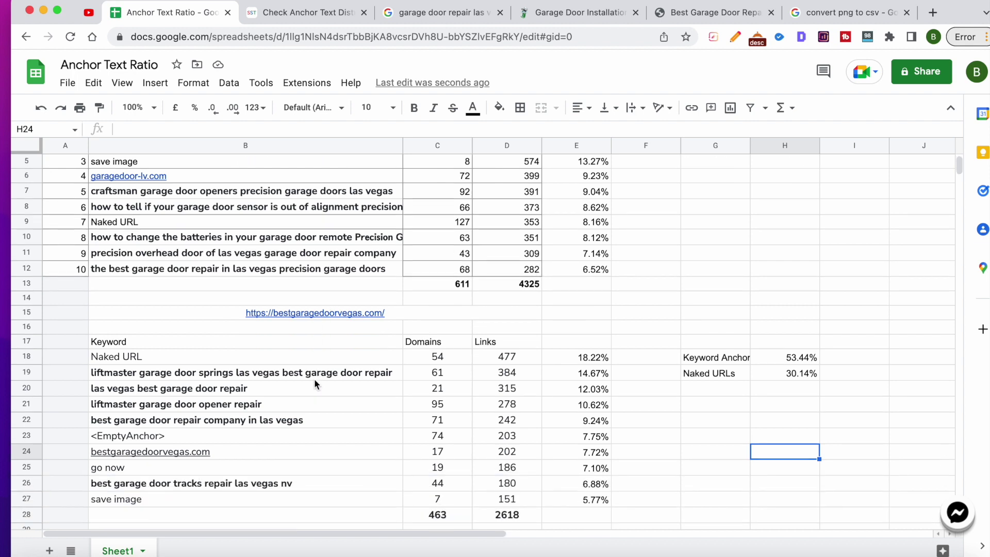
{"action": "scroll", "coordinate": [315, 384], "scroll_direction": "up", "scroll_amount": 2}
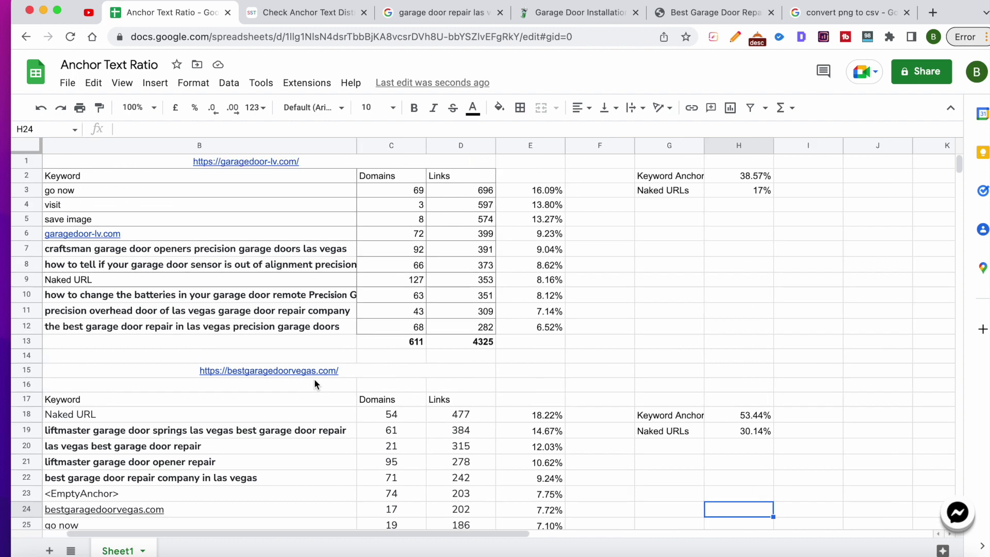
{"action": "scroll", "coordinate": [315, 384], "scroll_direction": "down", "scroll_amount": 3}
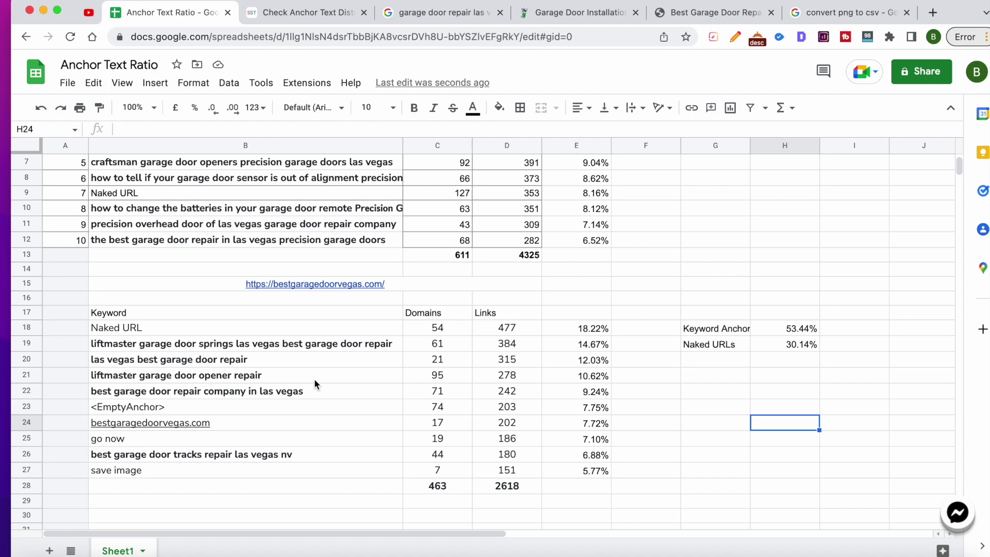
{"action": "scroll", "coordinate": [314, 384], "scroll_direction": "up", "scroll_amount": 3}
Examine the save image ratios in E5 and E27 and review the anchor distribution across both competitor tables
{"action": "right_click", "coordinate": [309, 384]}
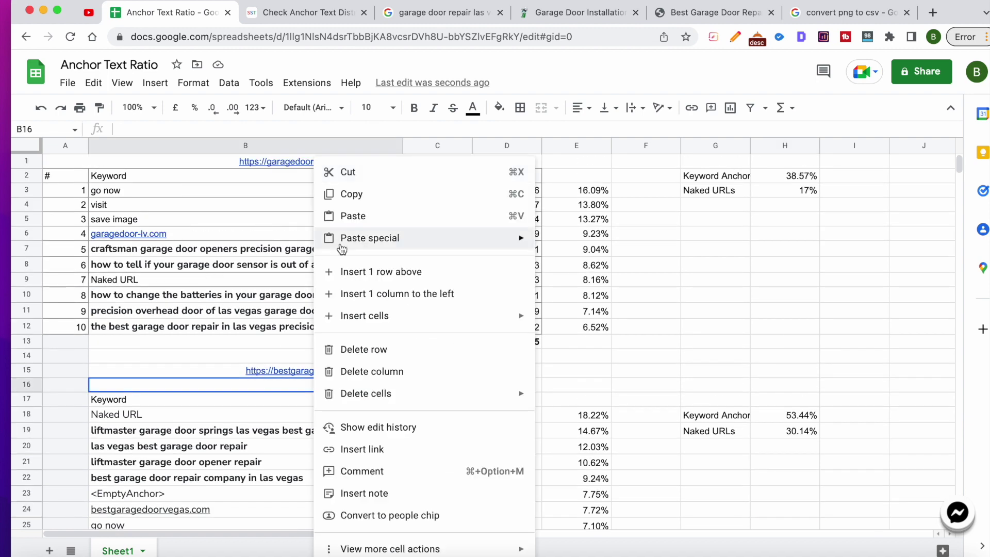
{"action": "left_click", "coordinate": [595, 231]}
{"action": "left_click", "coordinate": [582, 221]}
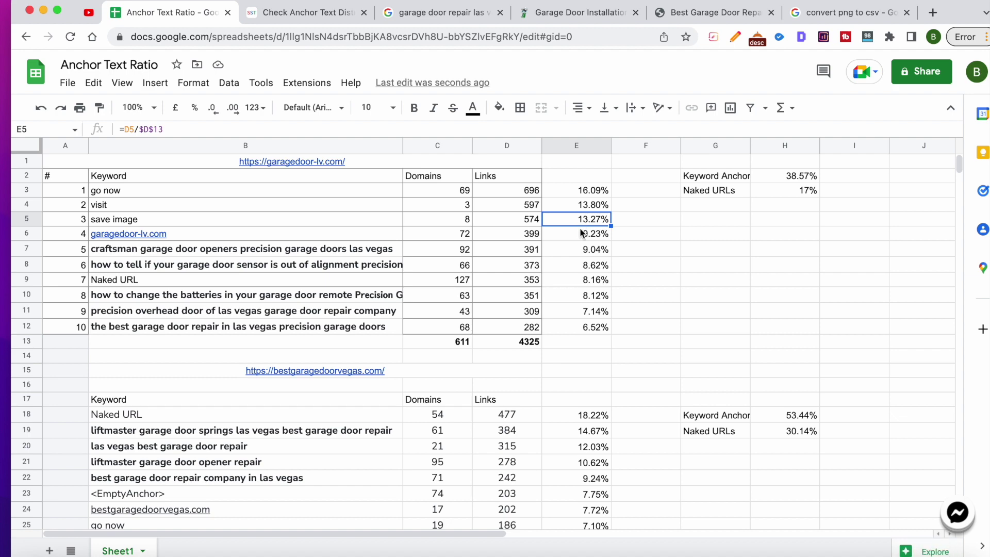
{"action": "scroll", "coordinate": [534, 250], "scroll_direction": "down", "scroll_amount": 5}
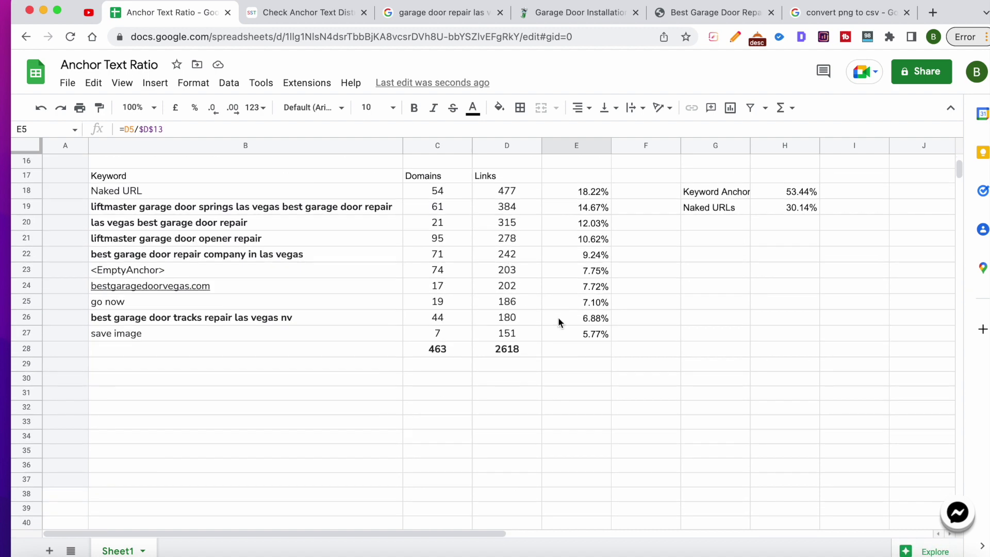
{"action": "left_click", "coordinate": [563, 332]}
{"action": "scroll", "coordinate": [474, 332], "scroll_direction": "up", "scroll_amount": 1}
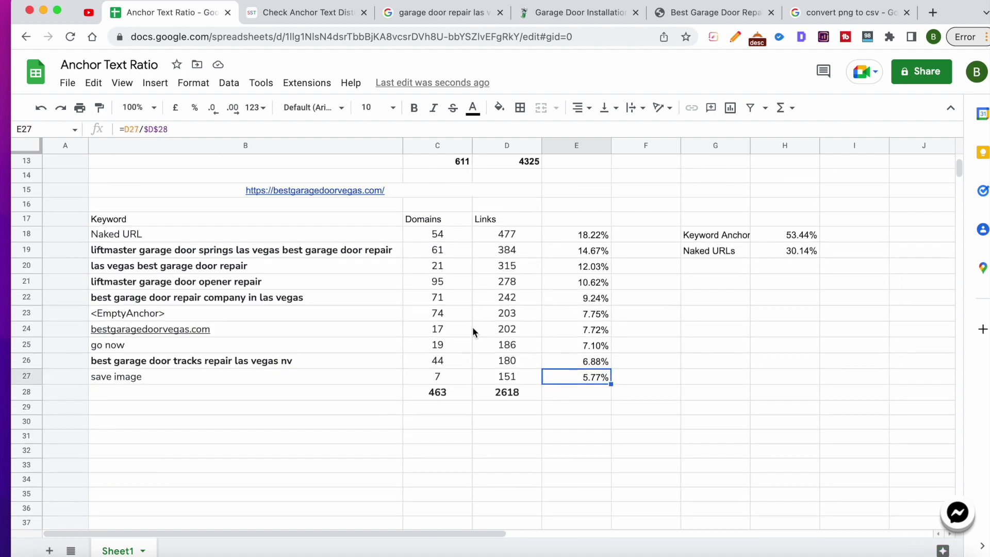
{"action": "scroll", "coordinate": [474, 332], "scroll_direction": "up", "scroll_amount": 4}
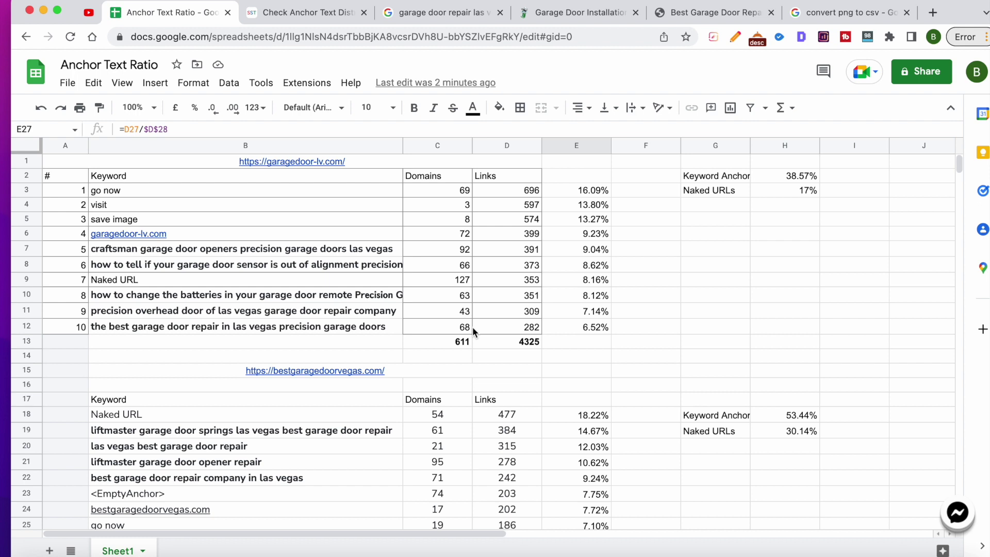
{"action": "scroll", "coordinate": [479, 335], "scroll_direction": "down", "scroll_amount": 3}
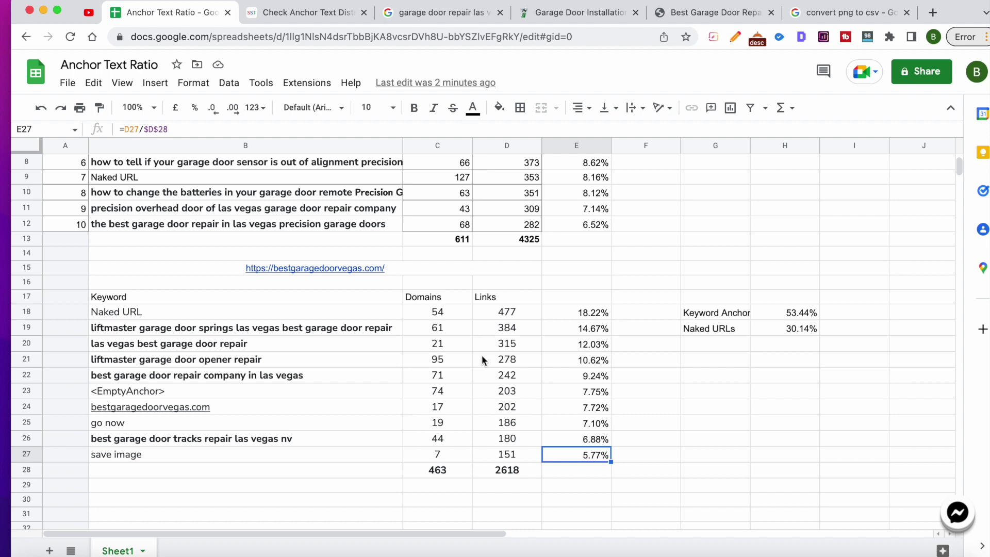
{"action": "scroll", "coordinate": [487, 367], "scroll_direction": "up", "scroll_amount": 4}
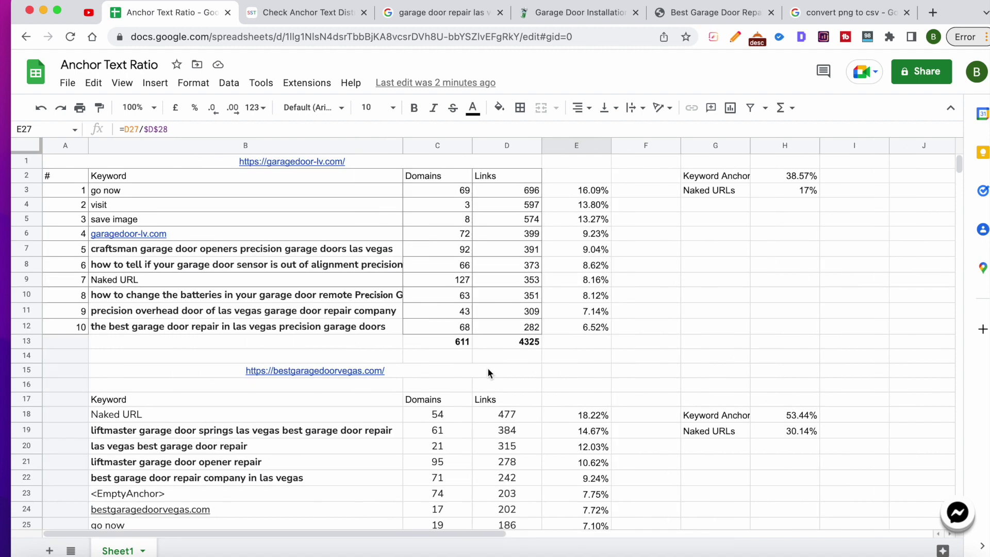